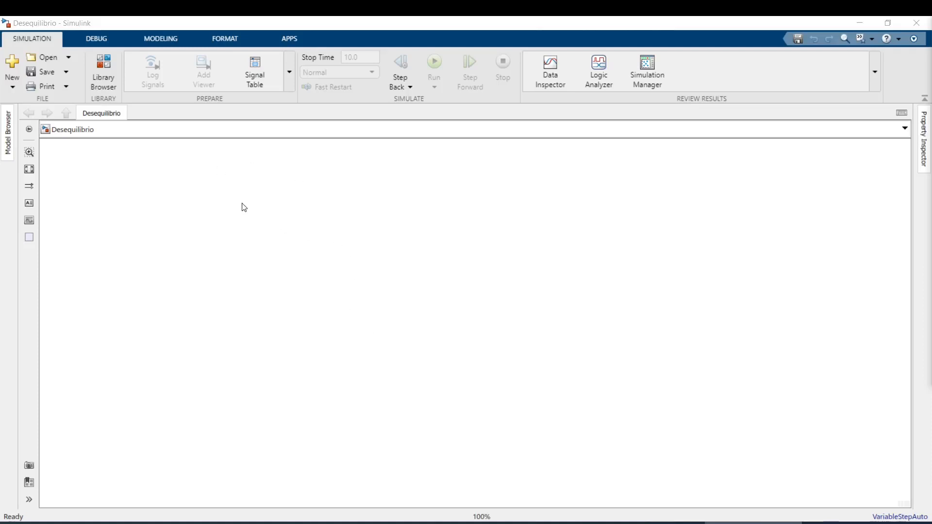
- Browse the block library to Simscape, Electrical, Specialized Power Systems and locate the powergui block
click(108, 84)
drag(441, 252, 177, 86)
scroll(159, 325, down, 1)
scroll(159, 325, down, 9)
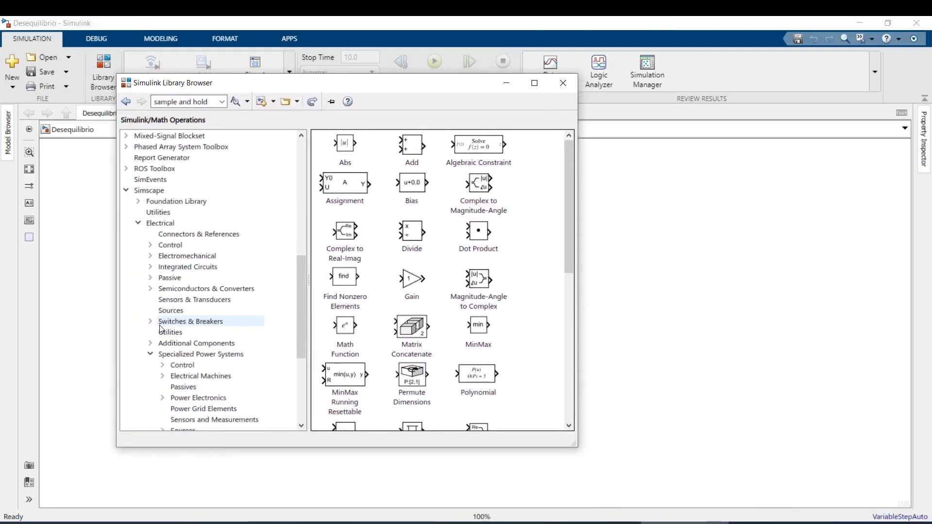
click(143, 191)
click(160, 223)
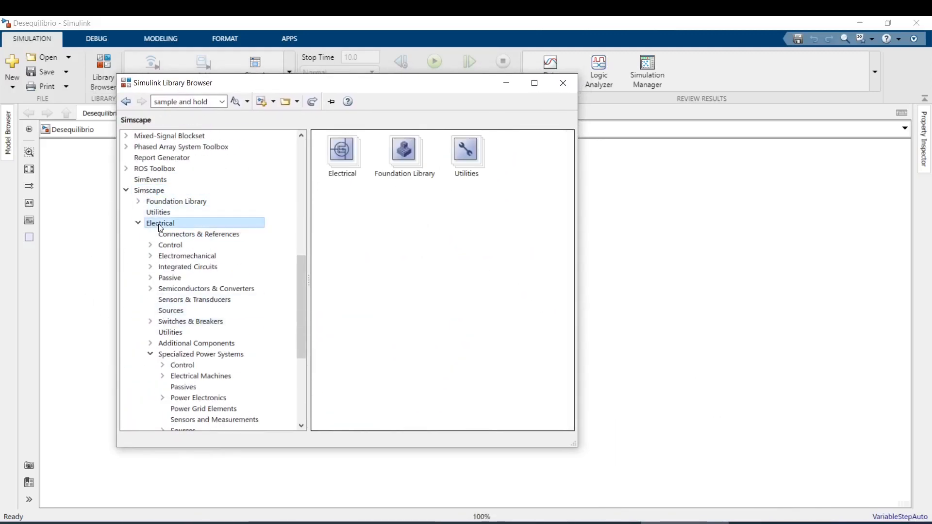
click(180, 355)
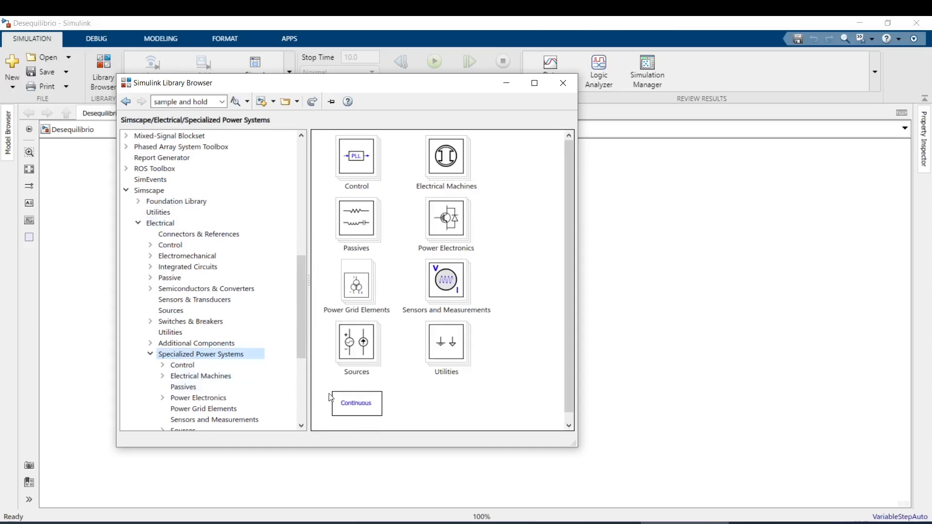
scroll(362, 395, down, 1)
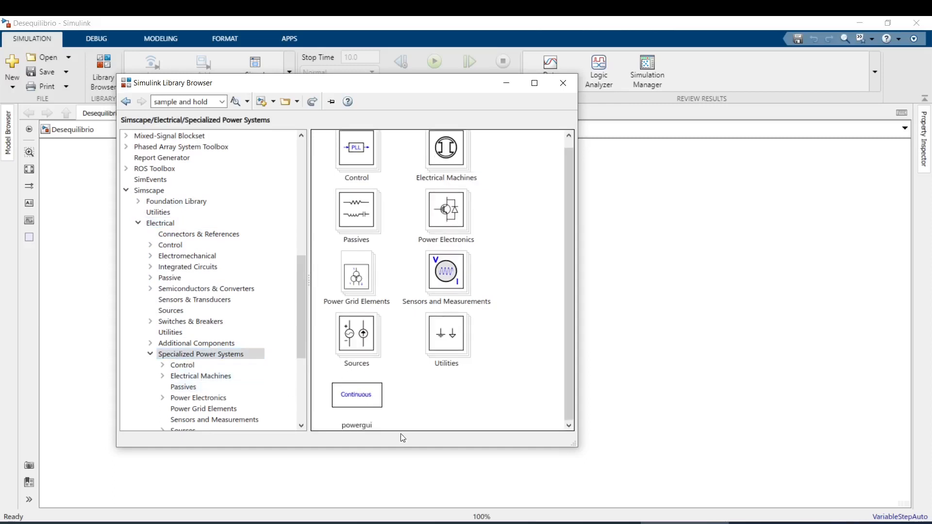
click(370, 404)
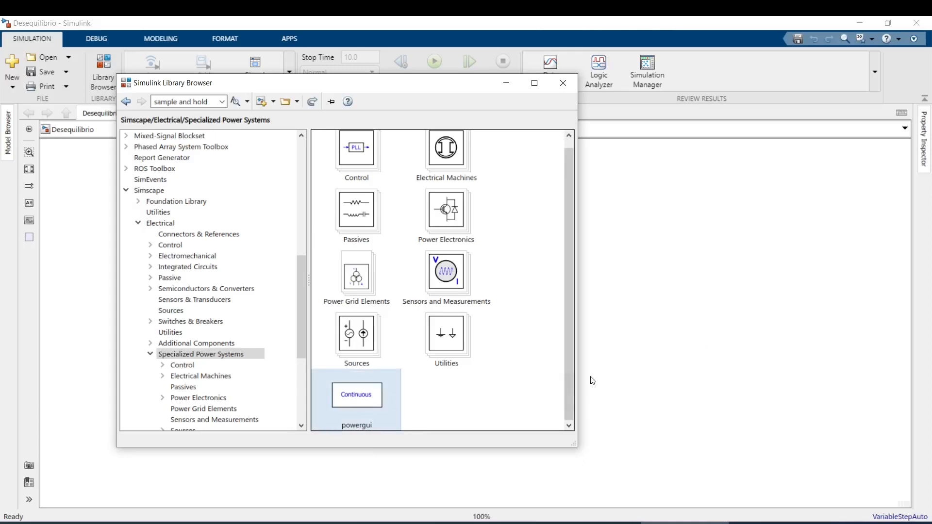
click(646, 371)
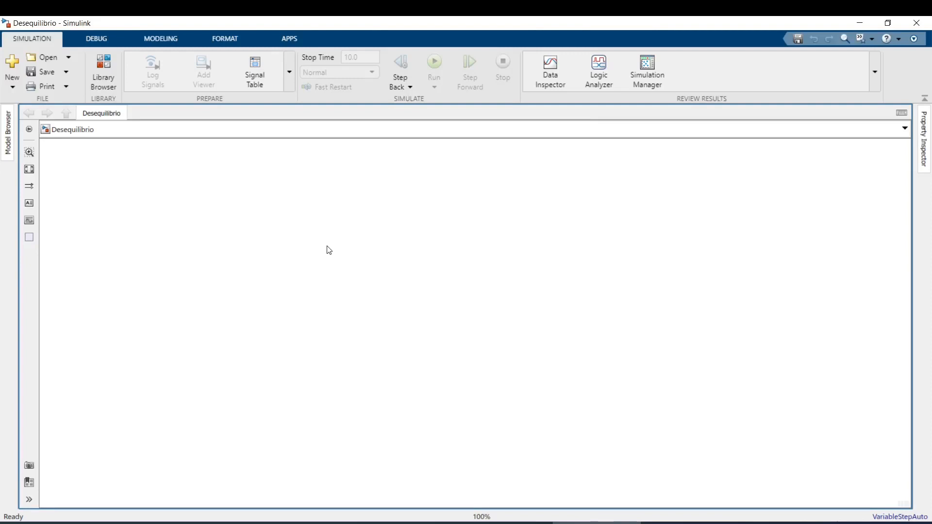
click(685, 523)
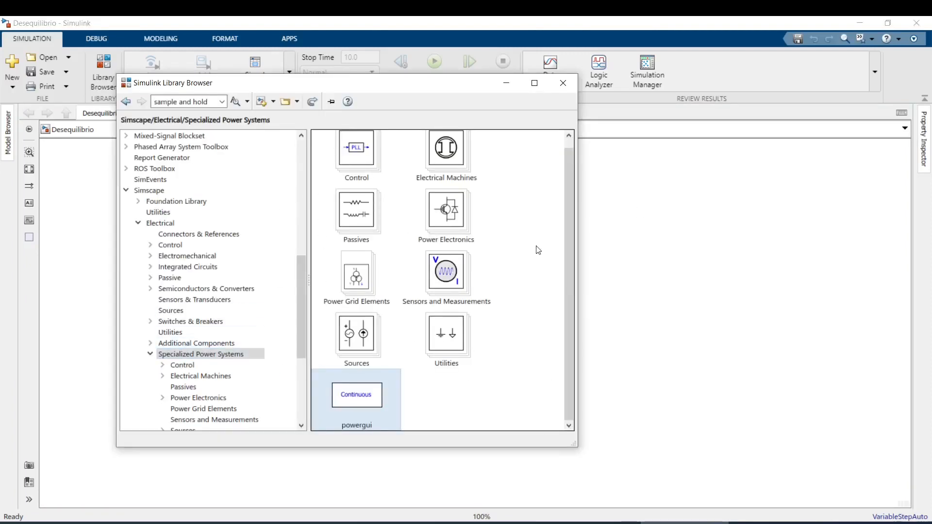
- Add a powergui block to the empty model and place it near the upper middle of the canvas
double_click(626, 276)
text(powergui)
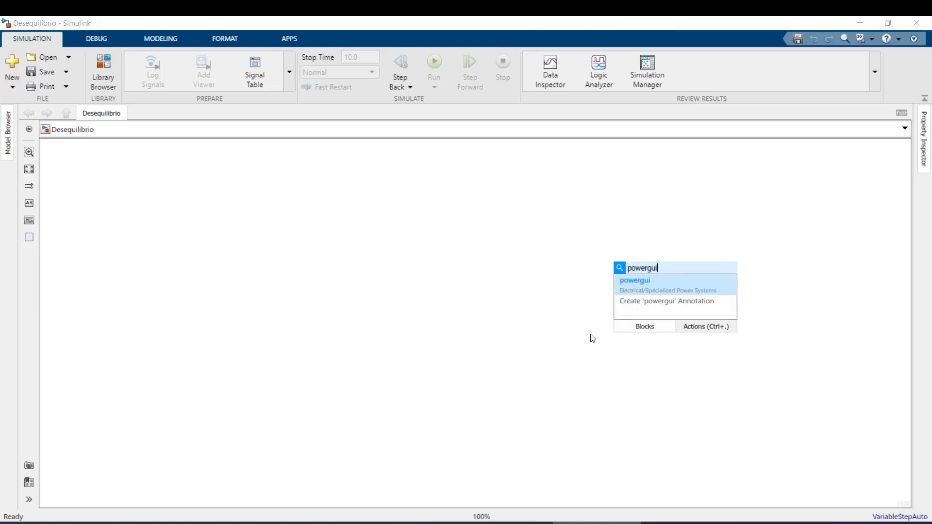
key(Return)
drag(621, 275, 441, 193)
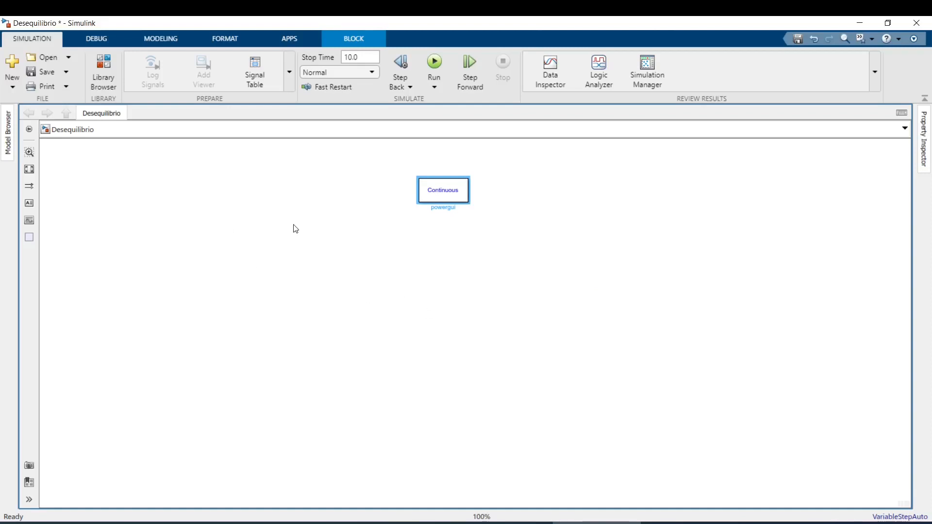
- Search the block library for powergui, then close the library browser
click(103, 72)
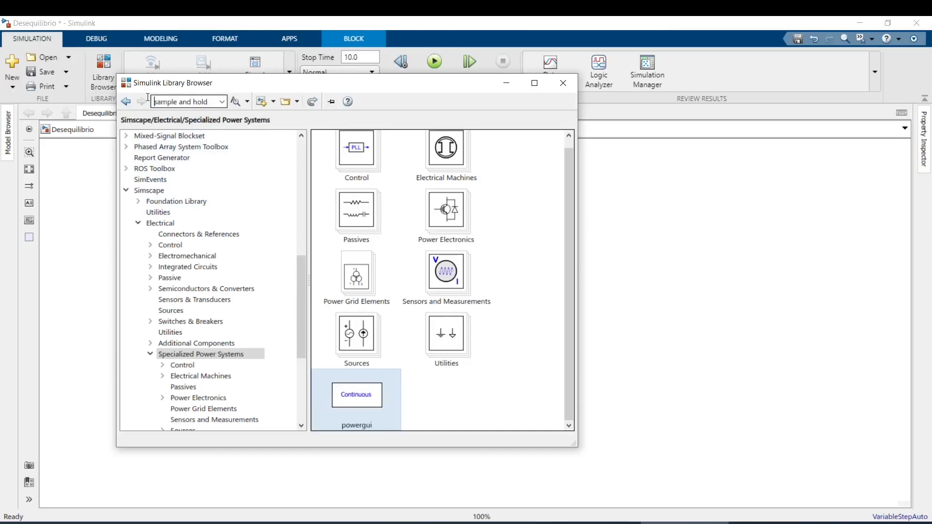
key(ctrl+a)
text(powergui)
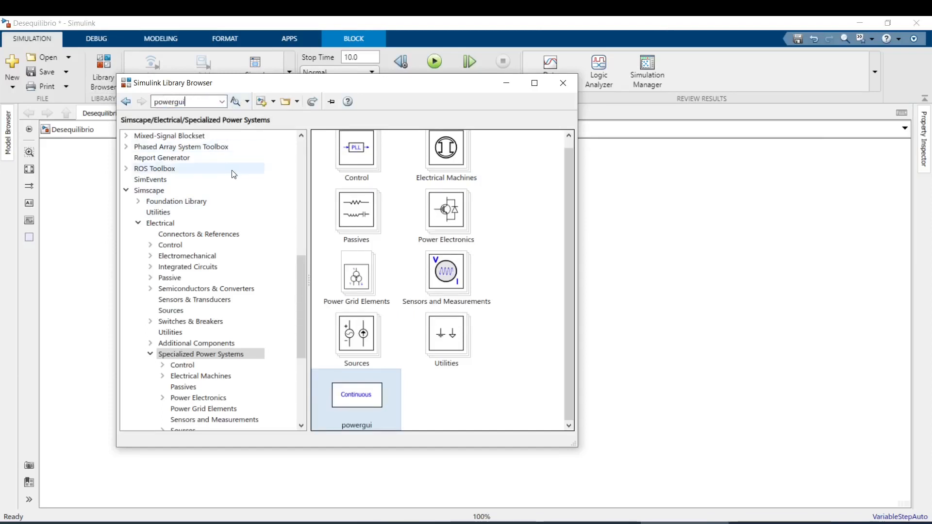
key(Return)
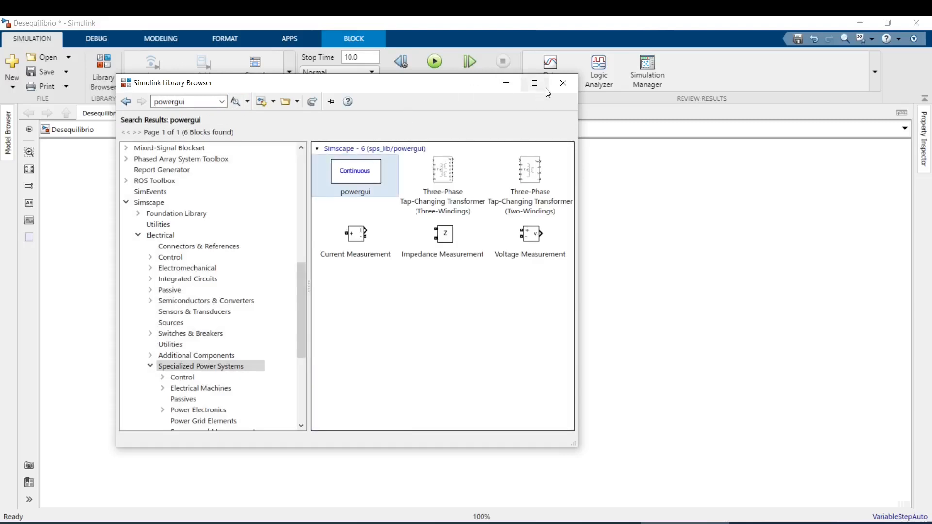
click(563, 83)
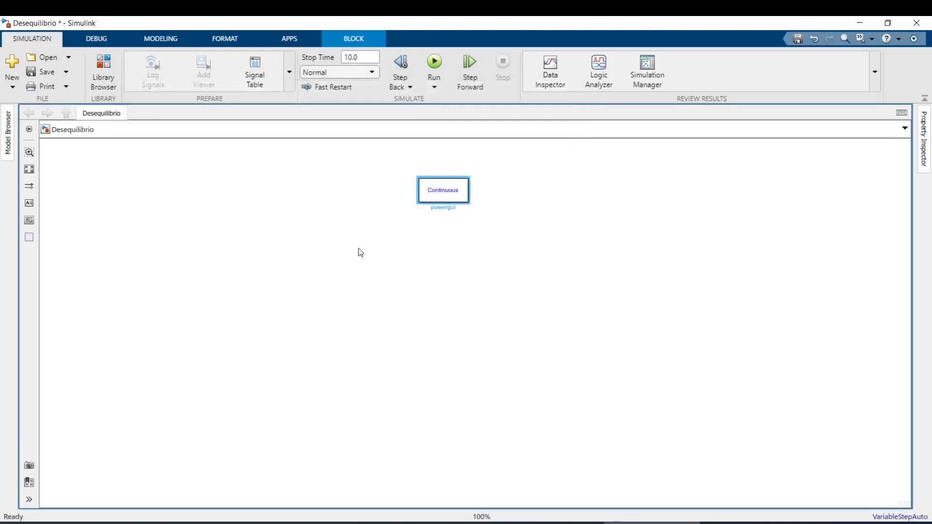
- Add a Three-Phase Source block below and to the left of the powergui block
double_click(291, 296)
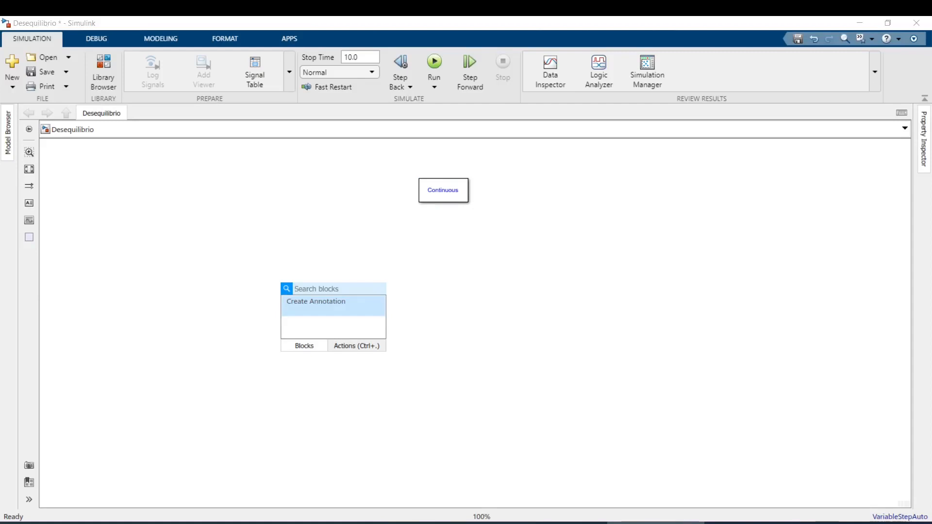
text(thre)
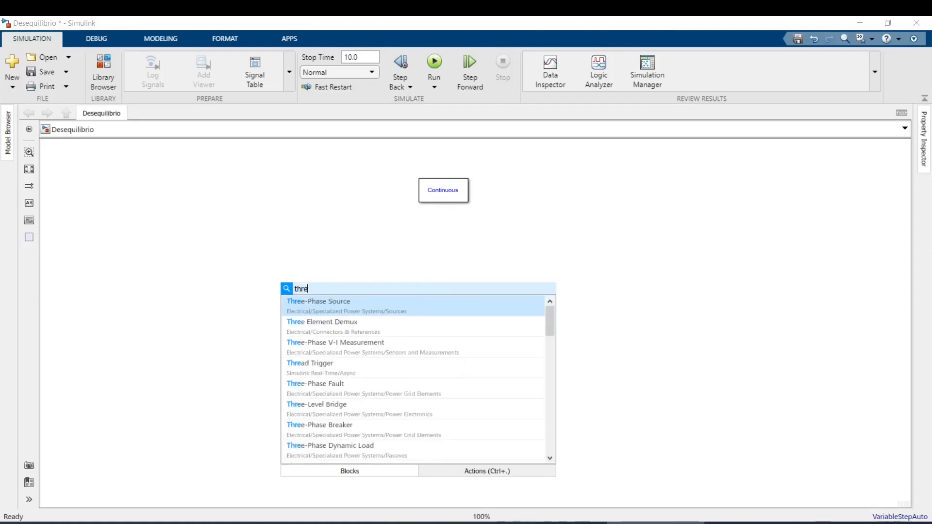
click(315, 302)
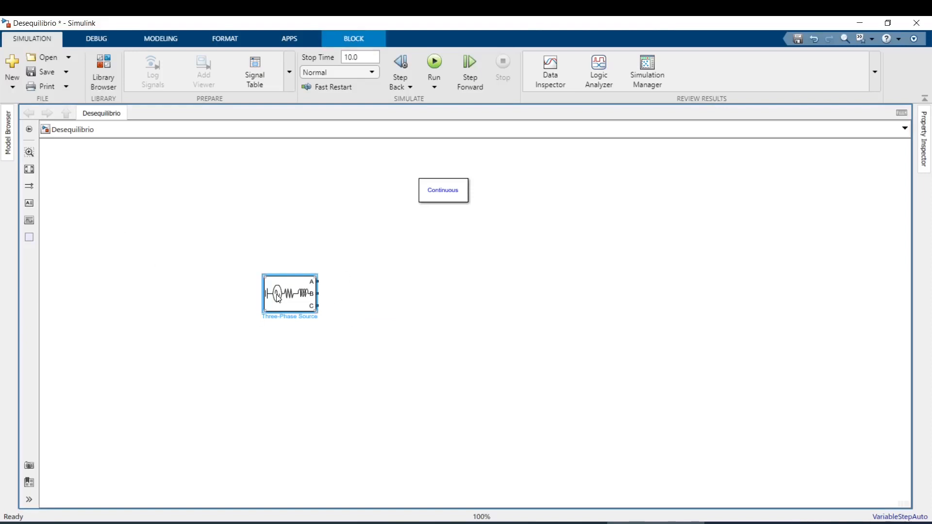
- Keep the three-phase source's Yg configuration and set its phase-to-phase voltage to 138e3 Vrms
scroll(278, 298, up, 5)
double_click(342, 297)
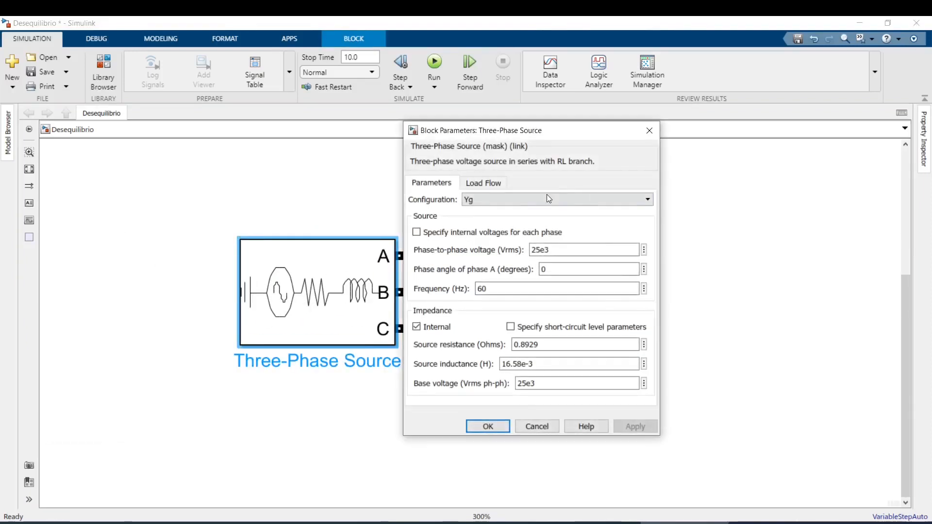
click(474, 199)
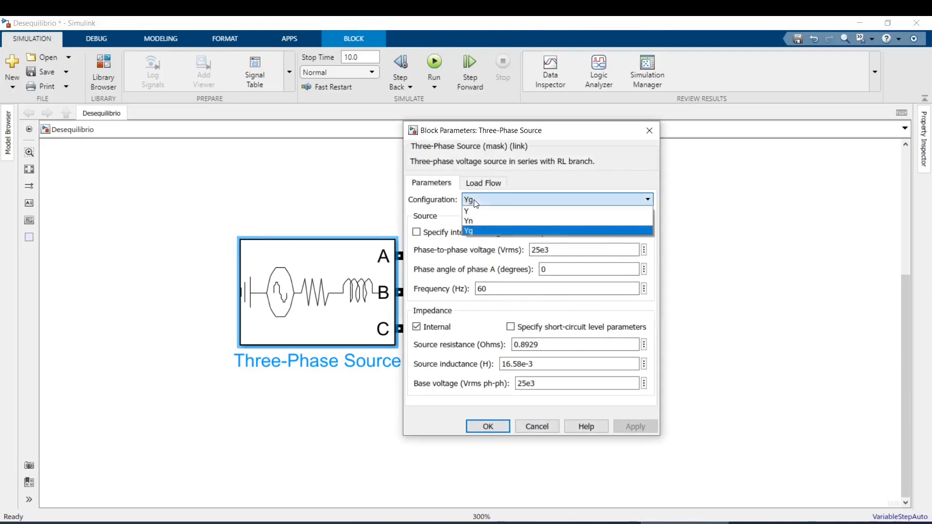
click(452, 217)
double_click(558, 249)
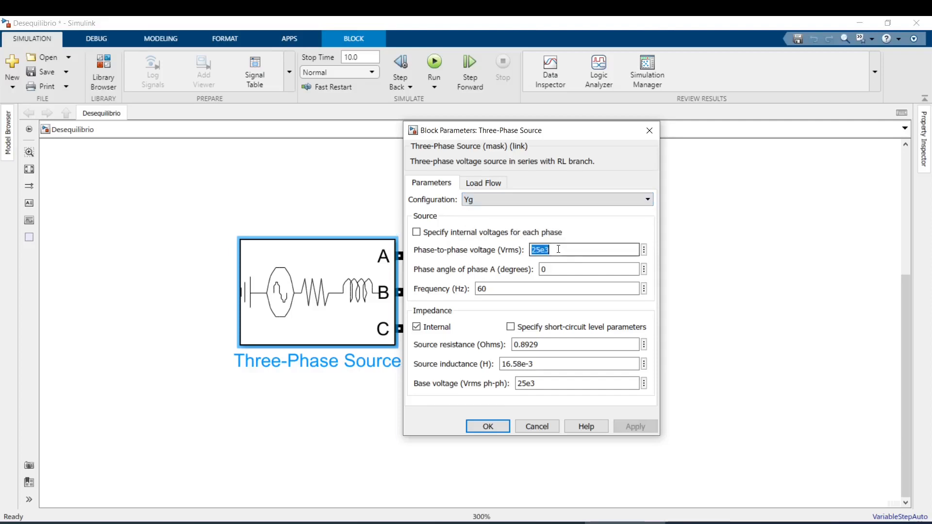
text(138)
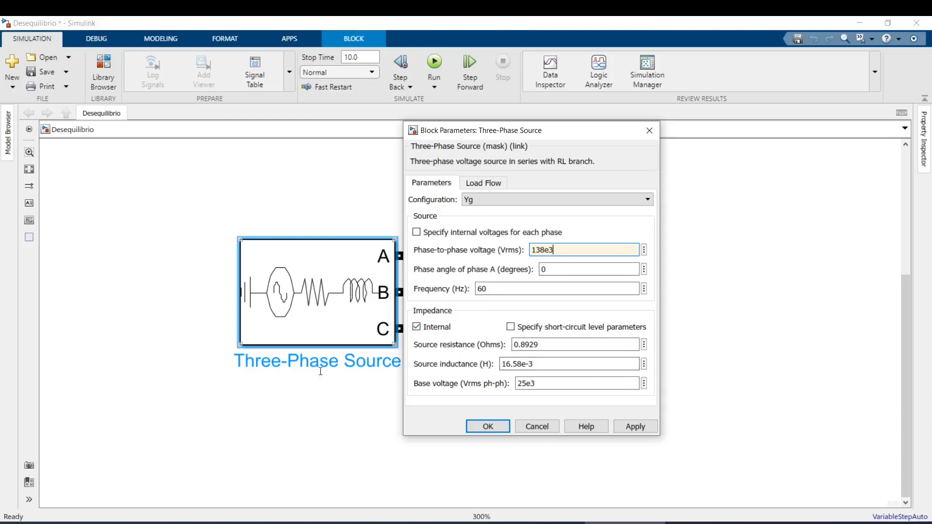
- Specify the source impedance by short-circuit level parameters and set the 3-phase short-circuit level to 800e6 VA
click(511, 327)
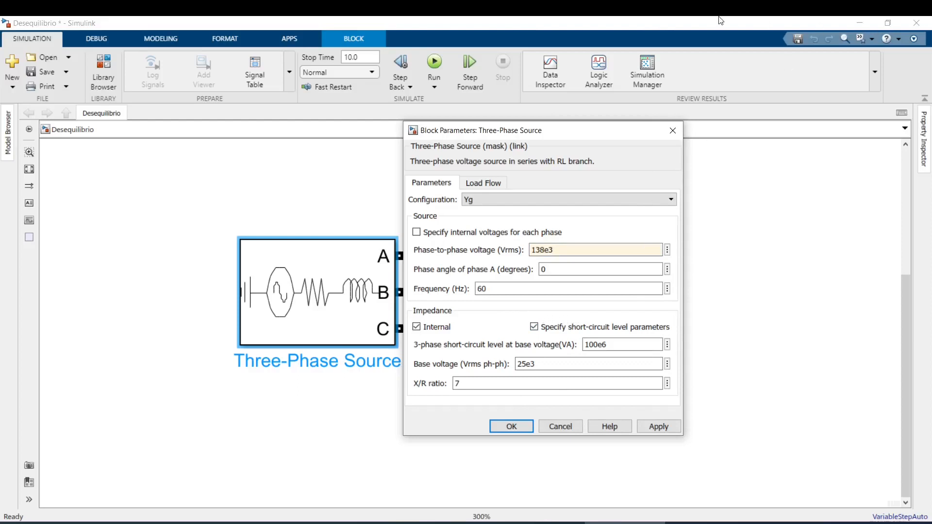
key(alt+Tab)
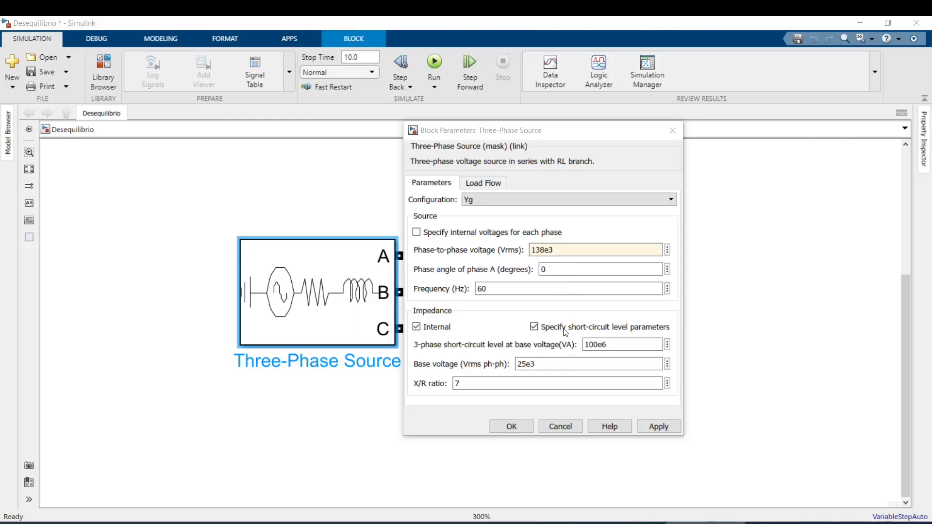
click(597, 343)
drag(598, 344, 569, 344)
text(800)
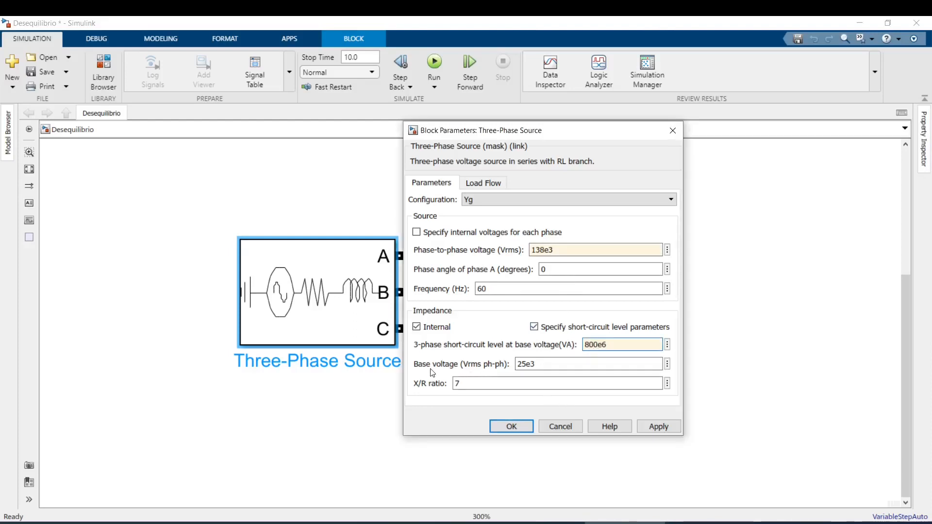
- Set the source's base voltage to 138e3 Vrms and its X/R ratio to 20, and apply the parameters
click(534, 367)
click(534, 367)
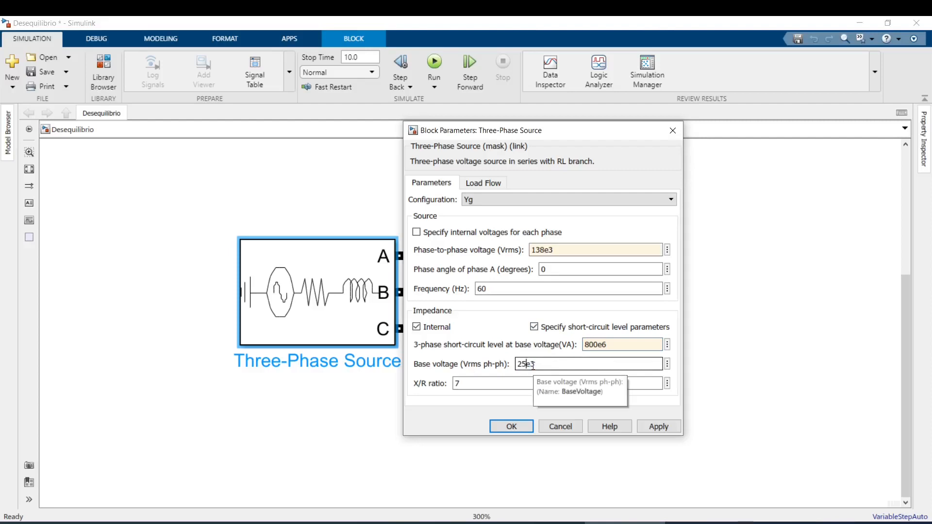
key(BackSpace)
key(BackSpace)
text(138)
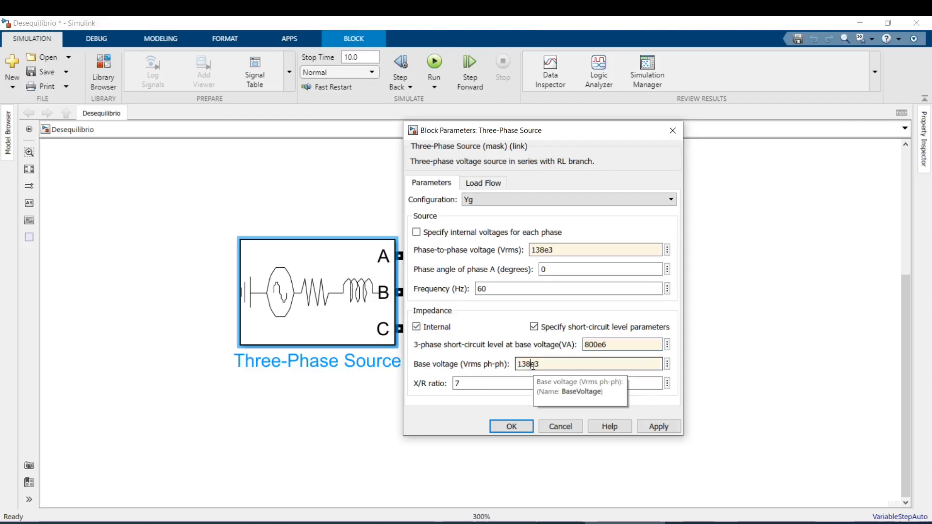
click(481, 383)
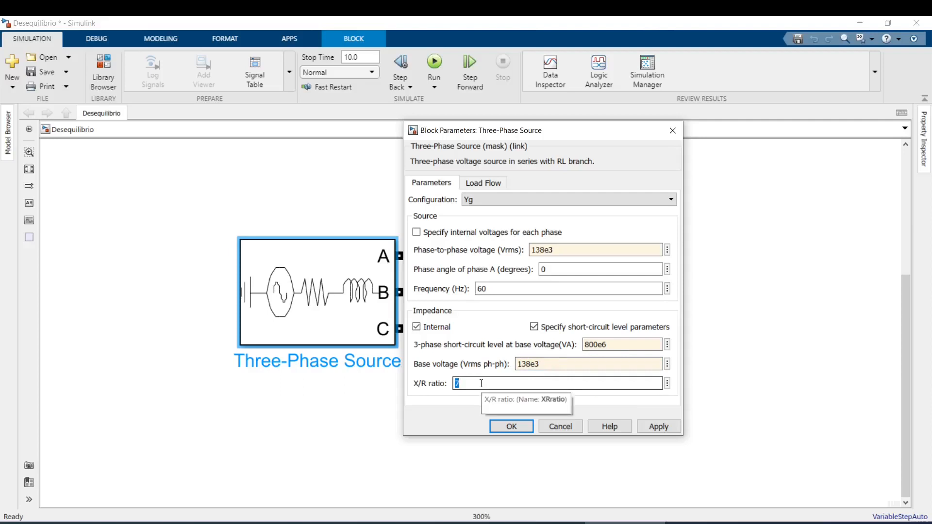
text(20)
click(657, 426)
click(511, 426)
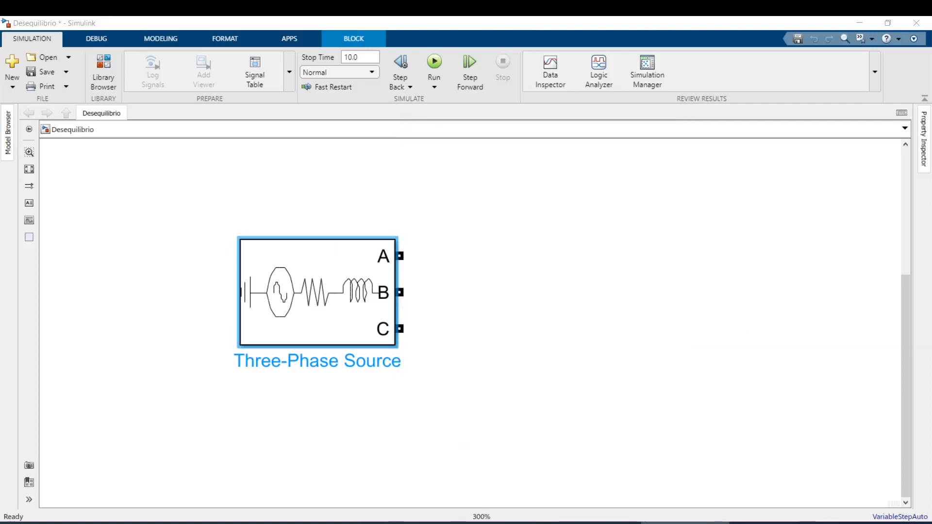
- Add a Three-Phase Transformer (Two Windings) block to the right of the three-phase source
scroll(502, 295, down, 5)
scroll(670, 308, up, 4)
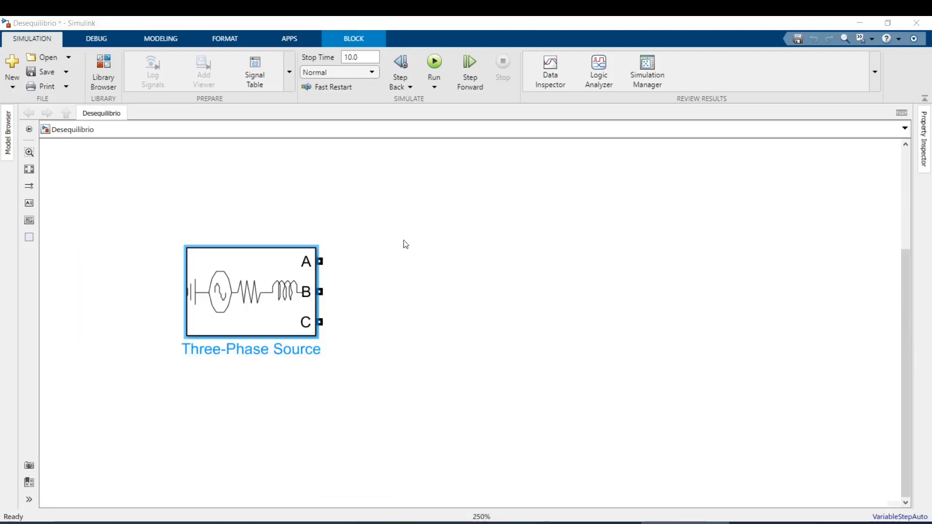
double_click(451, 298)
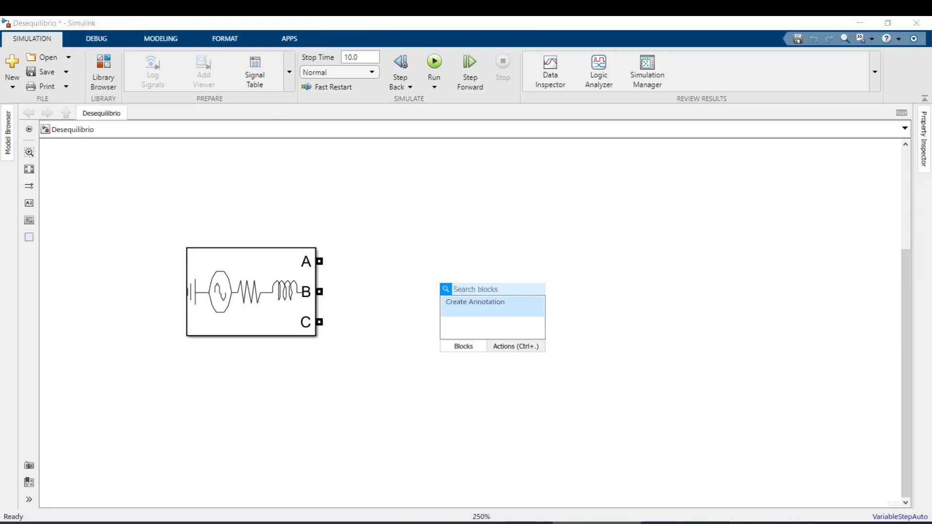
text(transforme)
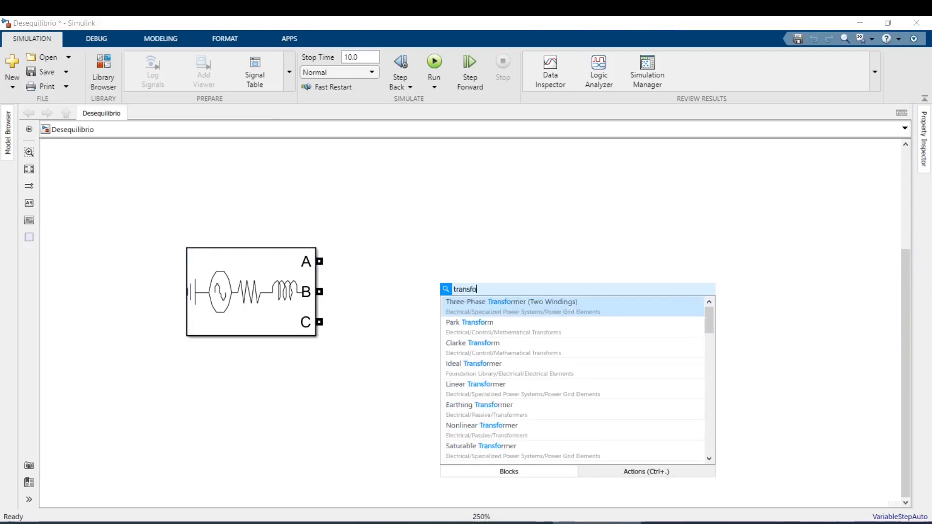
click(456, 304)
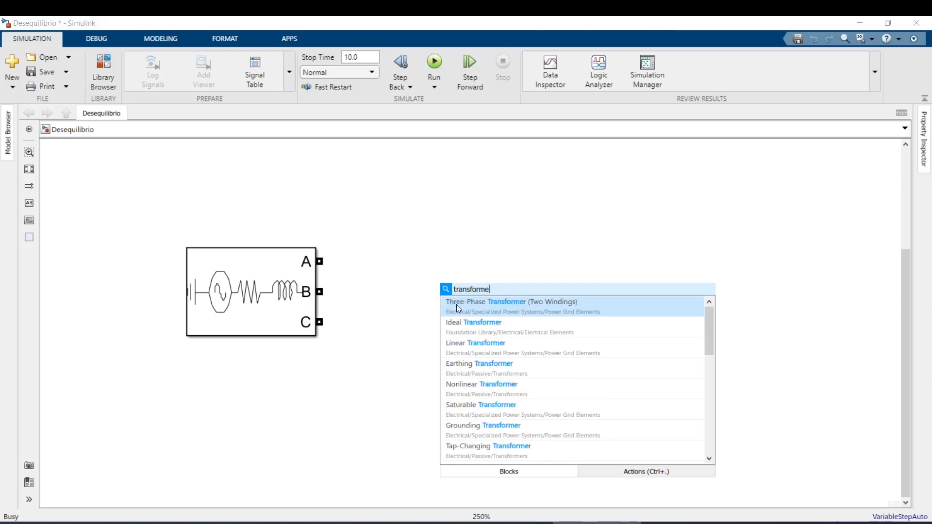
- Set the three-phase transformer's nominal power to 50e6 VA, keeping the frequency at 60 Hz
scroll(425, 353, down, 1)
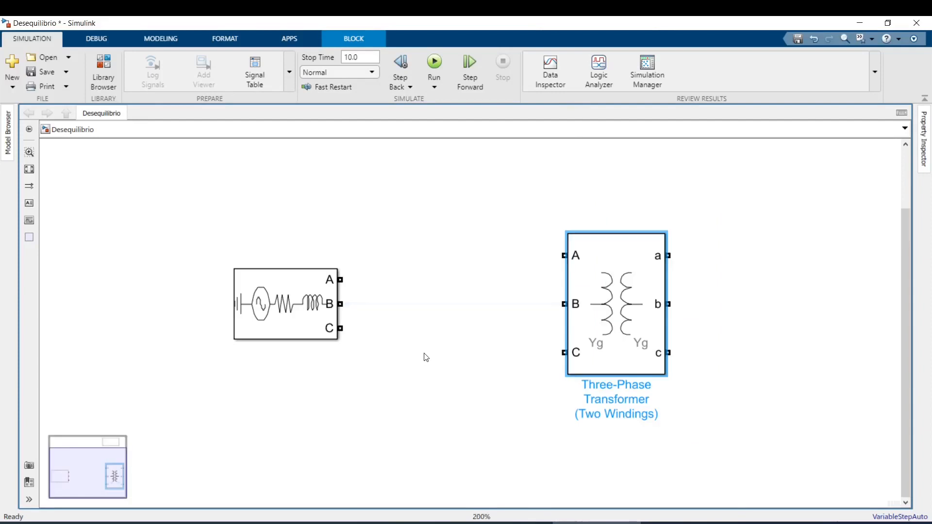
scroll(792, 333, up, 1)
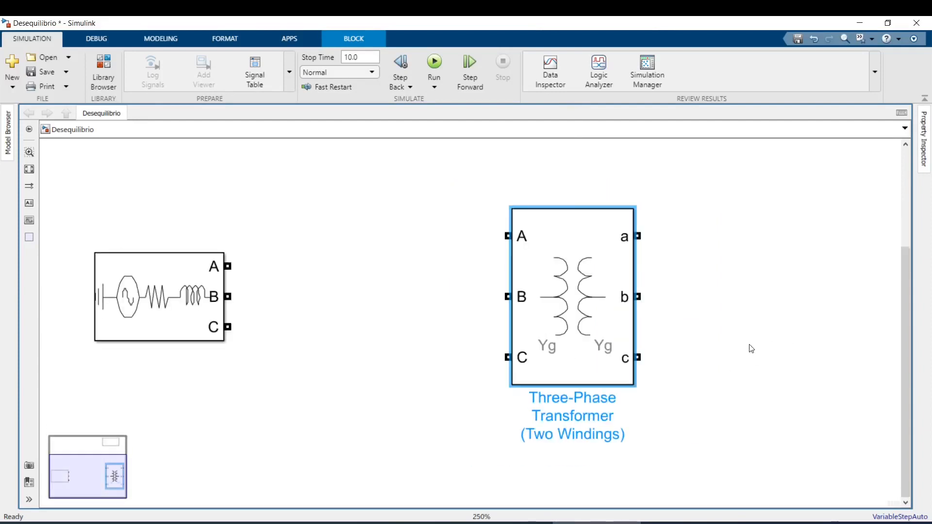
double_click(581, 311)
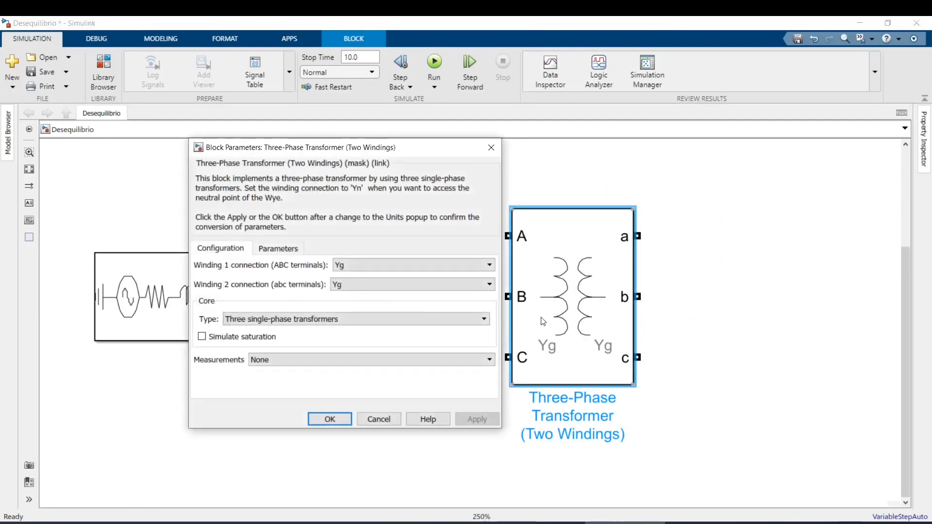
click(278, 248)
double_click(391, 283)
click(388, 284)
drag(385, 284, 381, 284)
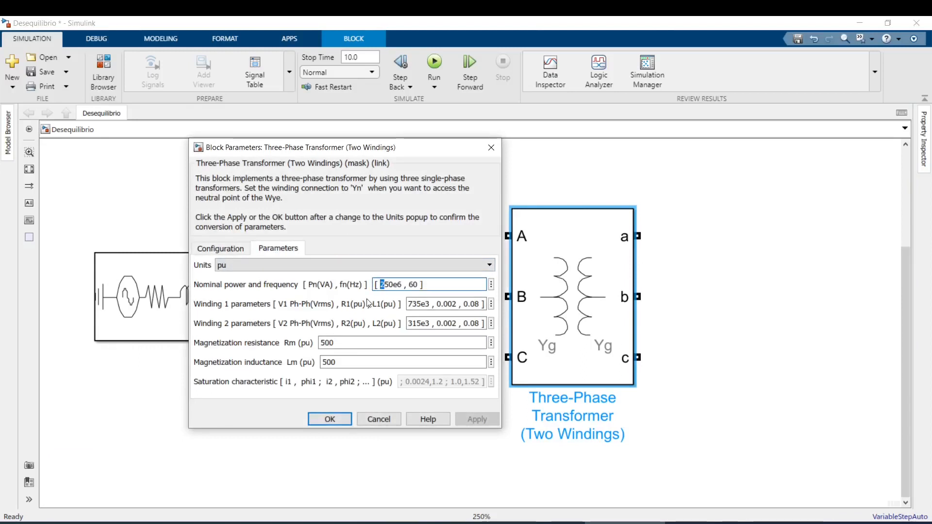
key(BackSpace)
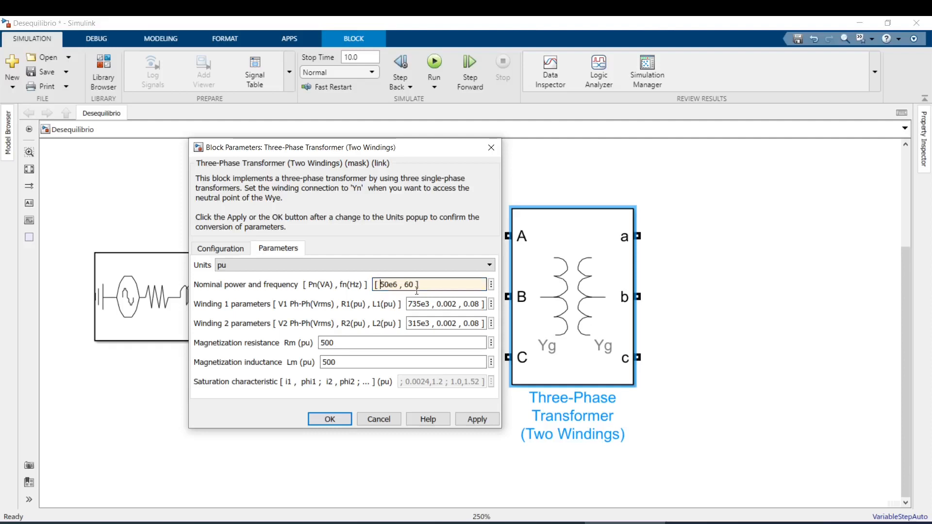
- Set the transformer's phase-to-phase voltages to 138e3 Vrms for winding 1 and 13.8e3 Vrms for winding 2
drag(408, 304, 420, 305)
text(138)
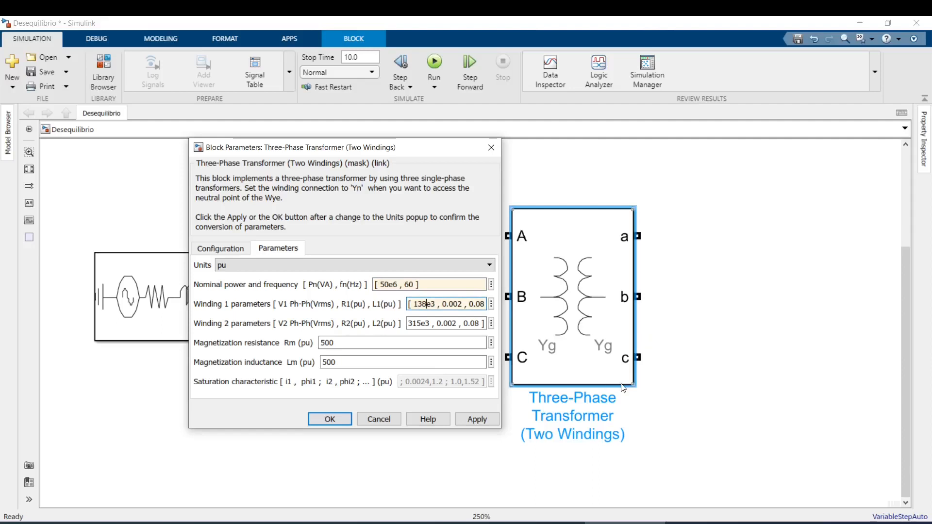
click(421, 322)
click(421, 321)
text(13.8)
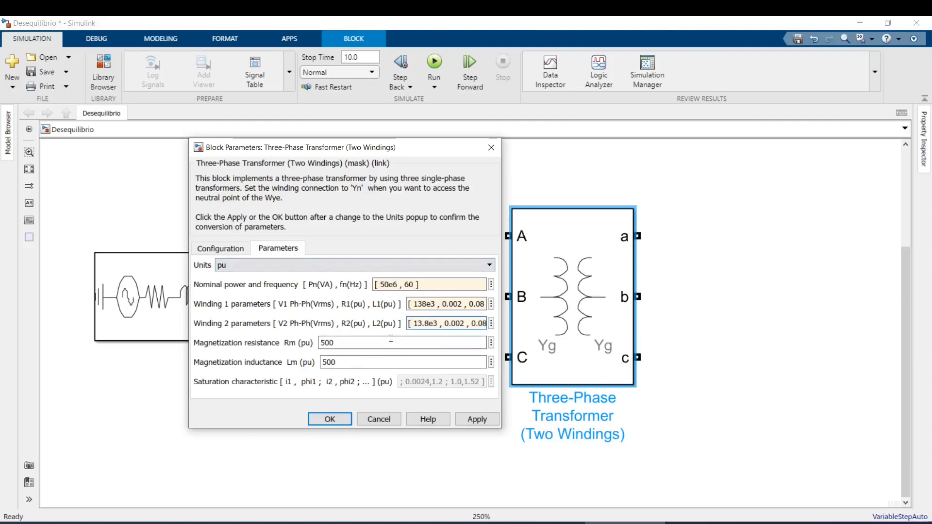
- Set the inductances L1 and L2 of the transformer's two windings to 0.1 pu and apply the parameters
triple_click(482, 304)
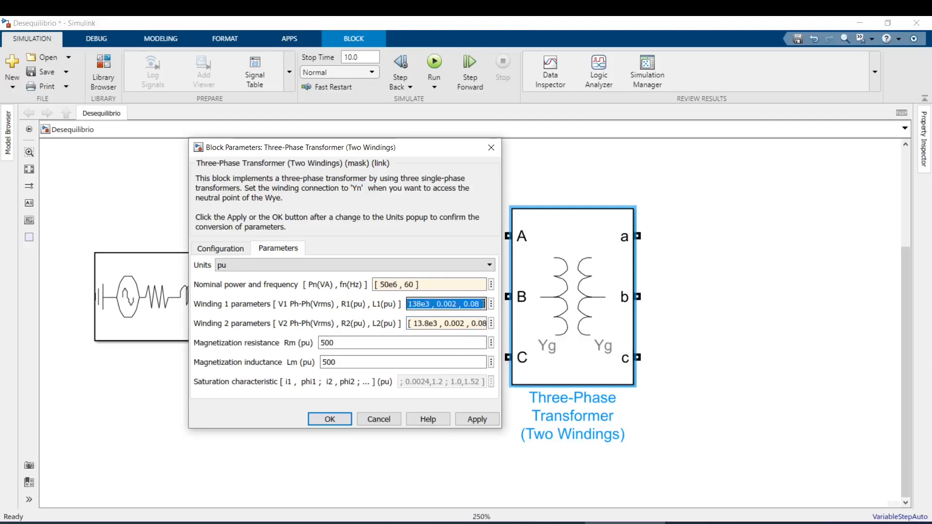
click(480, 304)
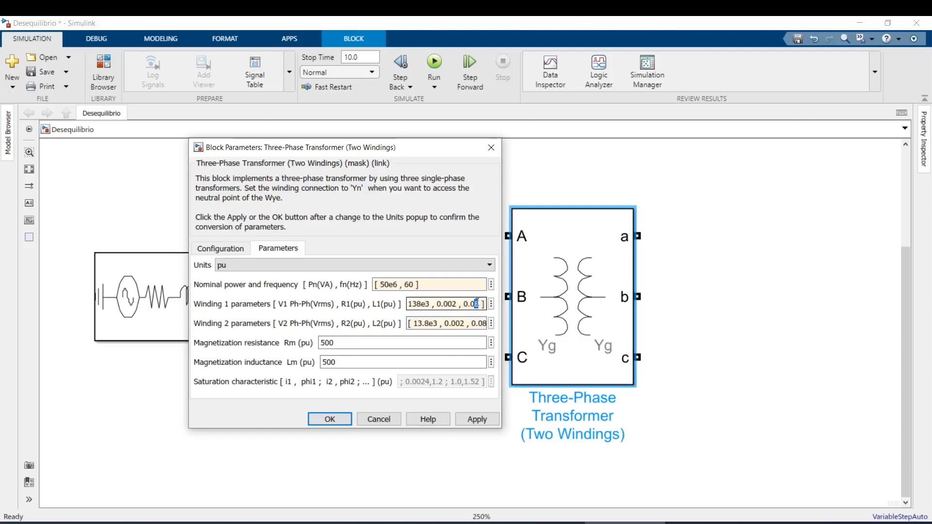
text(1)
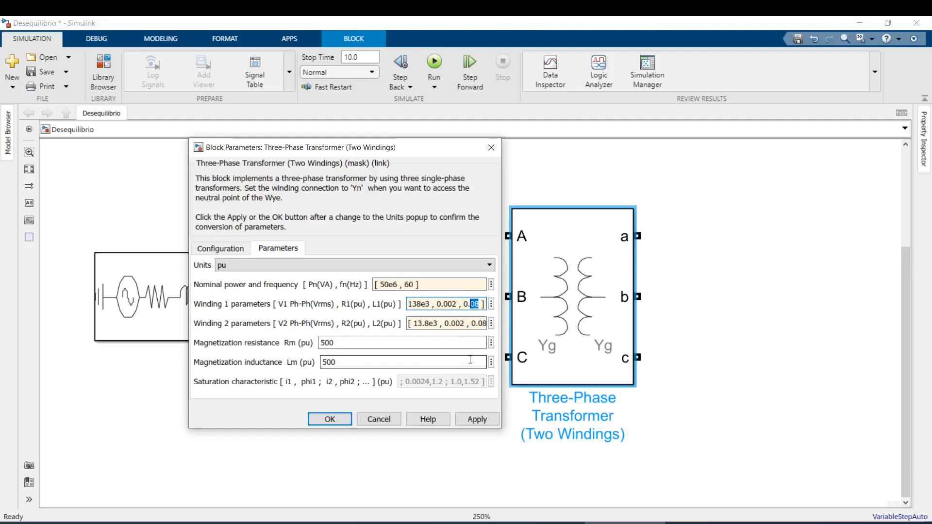
triple_click(485, 322)
click(480, 323)
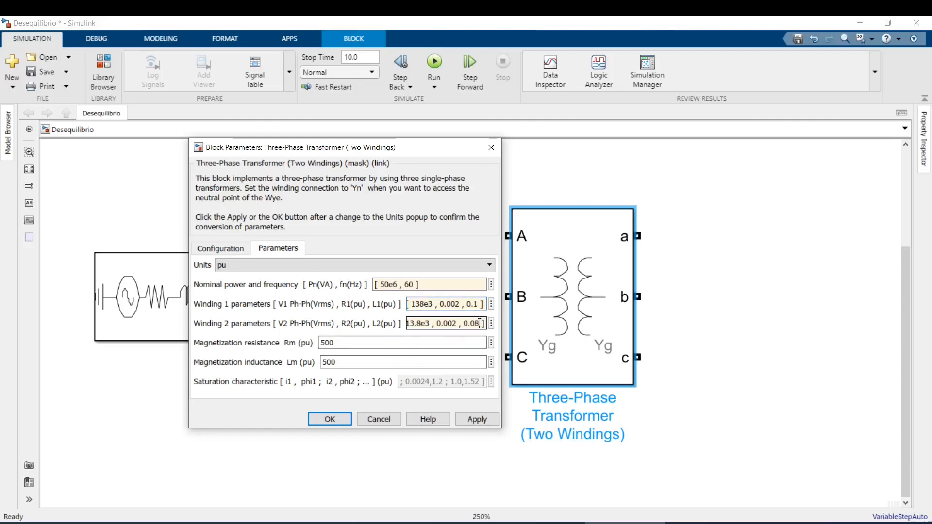
drag(476, 322, 469, 323)
text(1)
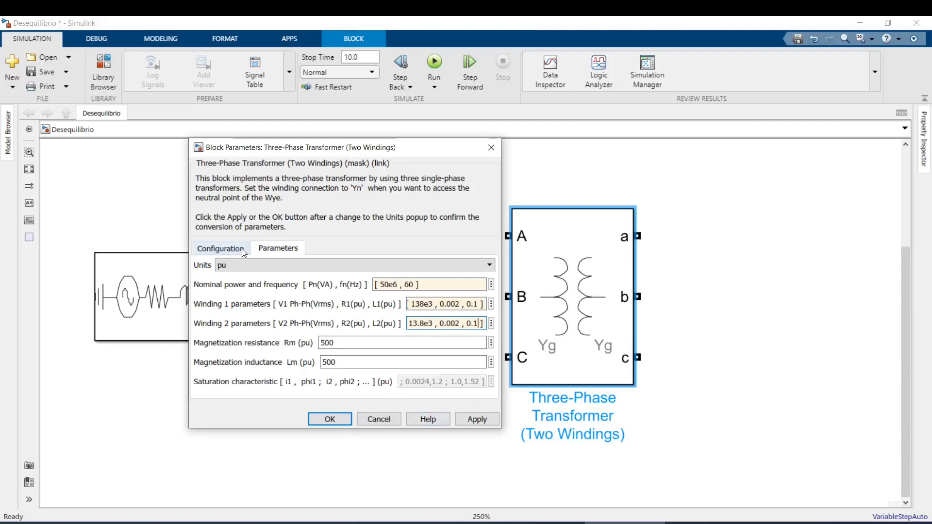
click(475, 419)
click(328, 420)
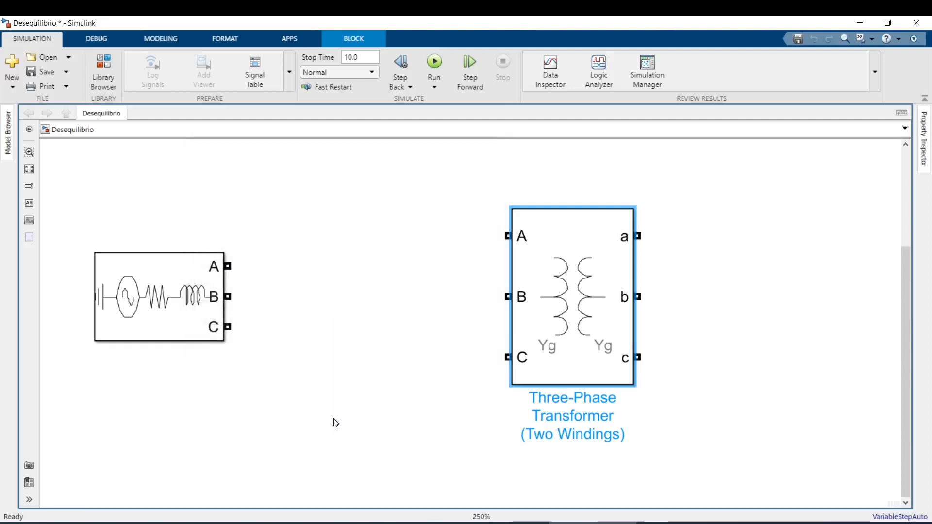
scroll(410, 379, down, 3)
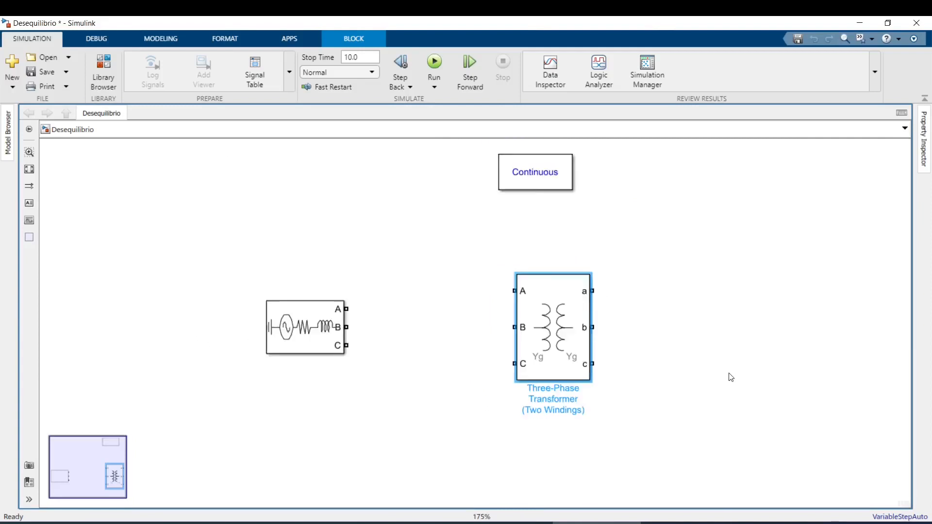
double_click(706, 356)
text(branc)
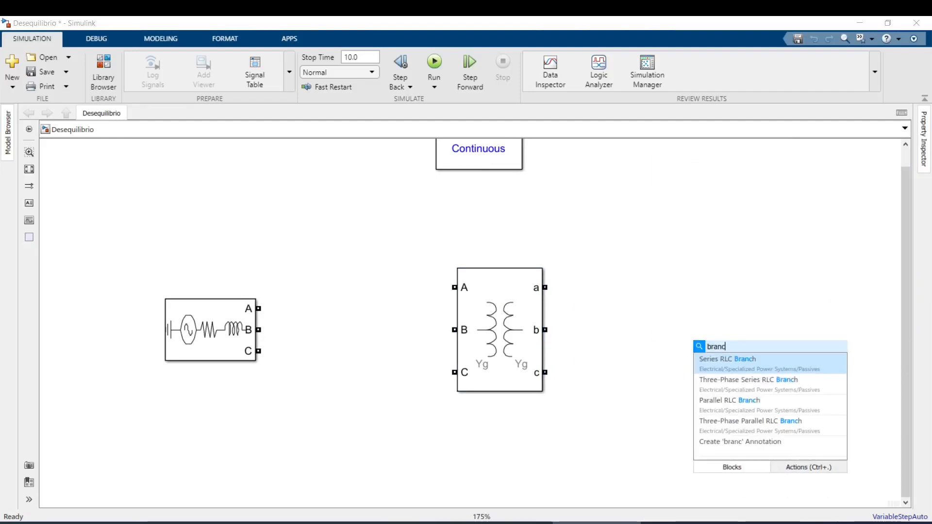
click(736, 365)
key(Delete)
right_click(713, 363)
- Add a Three-Phase Series RLC Branch block to the right of the transformer, level with its output terminals
double_click(664, 362)
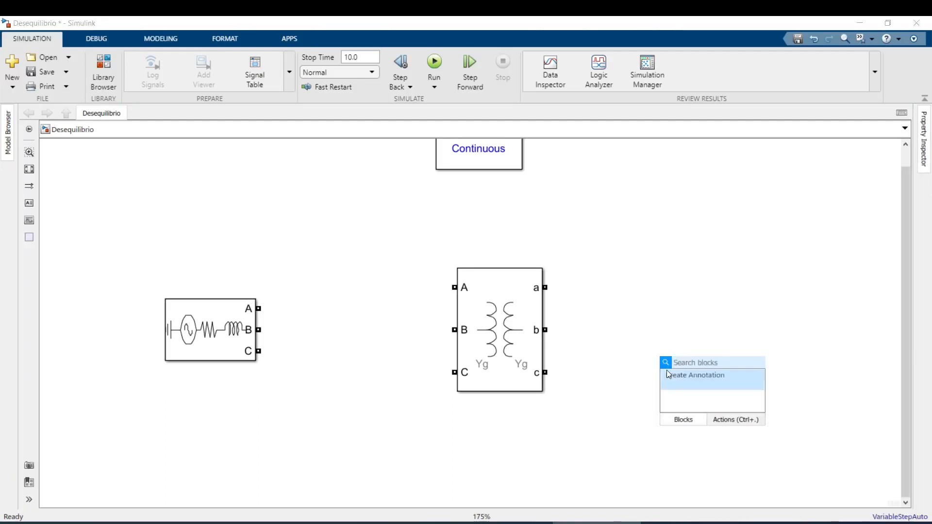
text(branch)
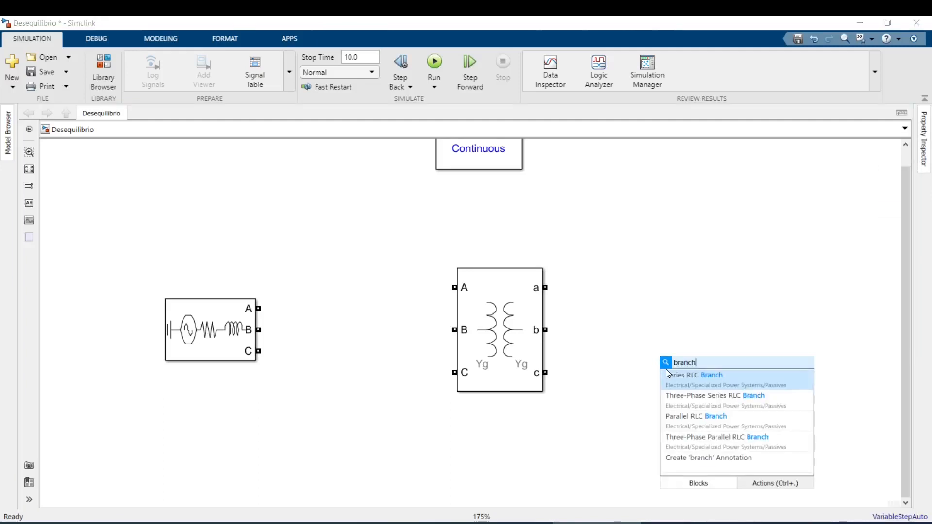
click(710, 401)
drag(685, 375, 721, 339)
- Change the branch type of the Three-Phase Series RLC Branch to RL
double_click(713, 341)
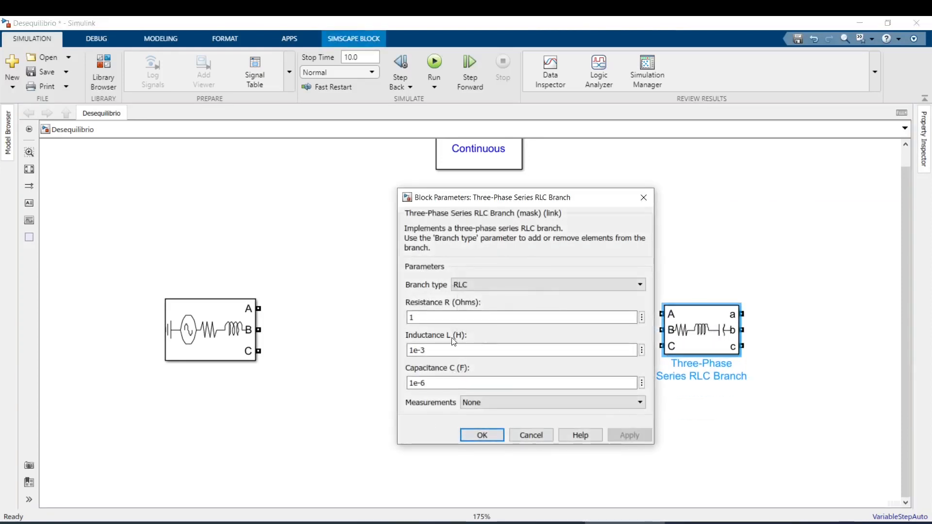
click(479, 284)
click(473, 336)
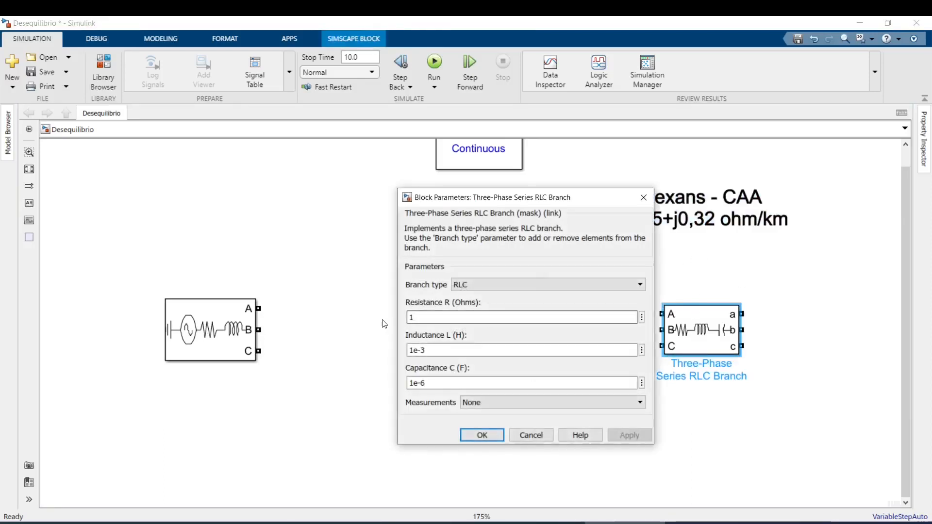
click(476, 285)
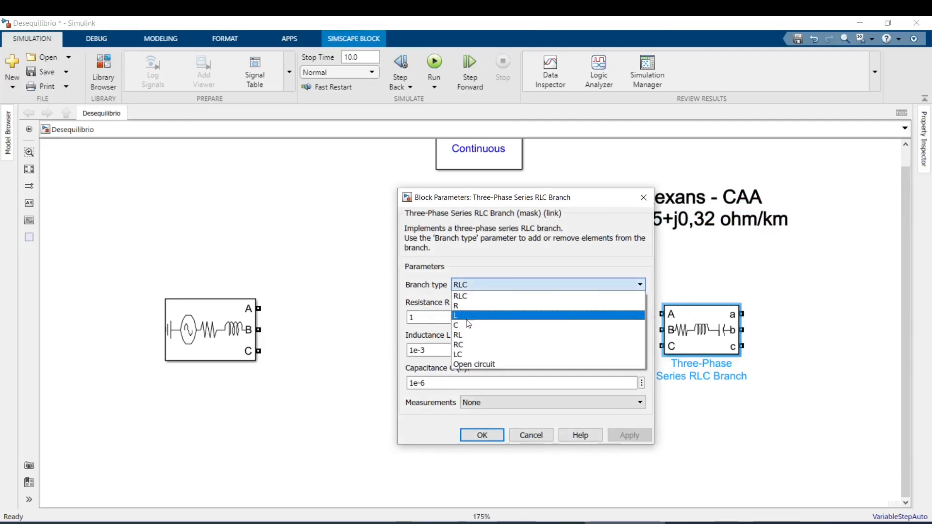
click(470, 332)
- Set the series branch's resistance to 0.045*.5 ohms and accept the parameters
drag(444, 198, 309, 203)
double_click(315, 321)
text(0.045)
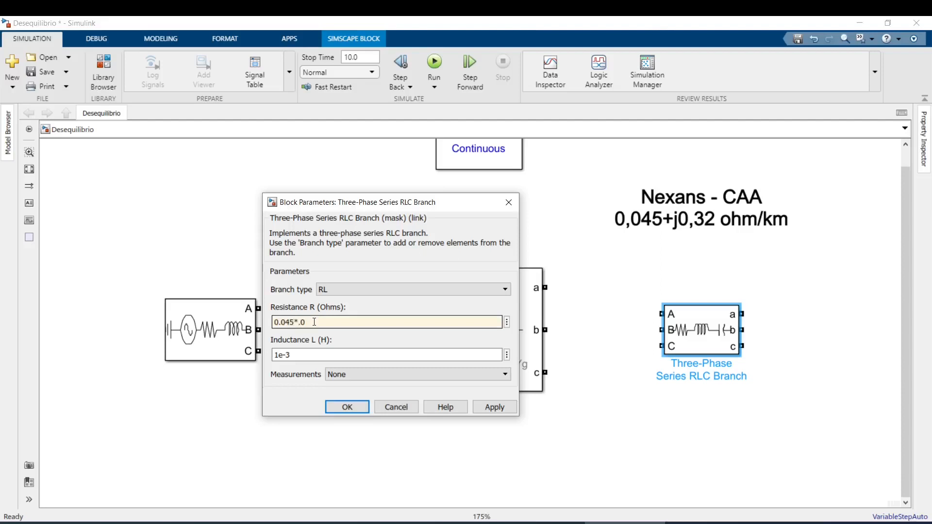
text(*.5)
double_click(310, 356)
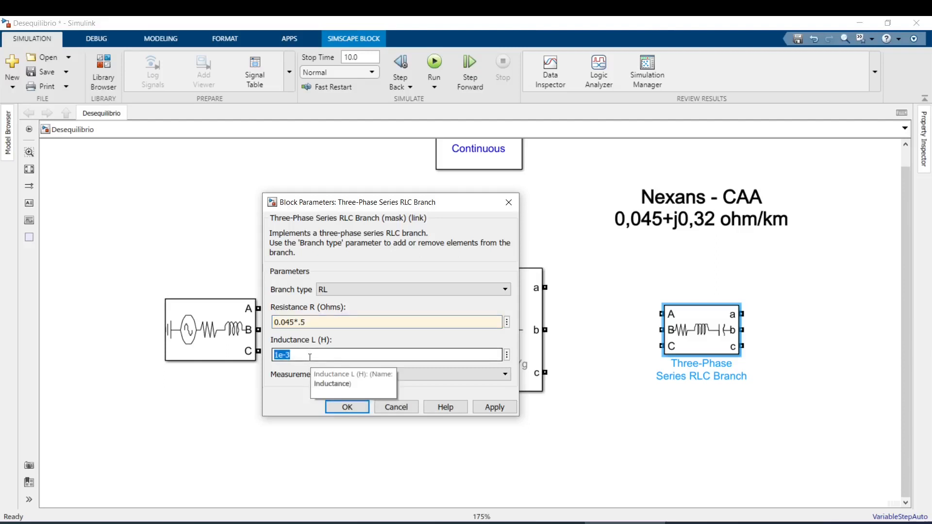
key(Return)
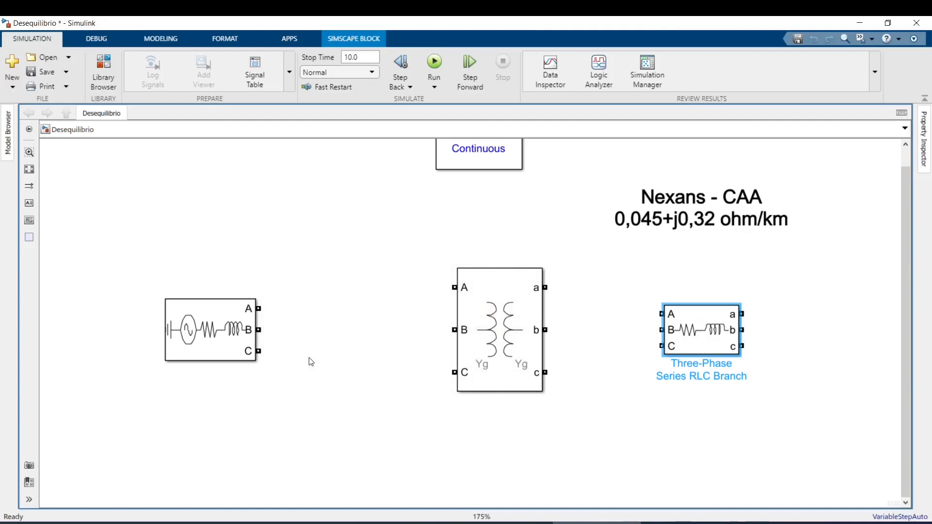
- Set the series branch's inductance to (0.32*0.5)/(2*pi*60) H and apply the parameters
double_click(684, 331)
double_click(428, 368)
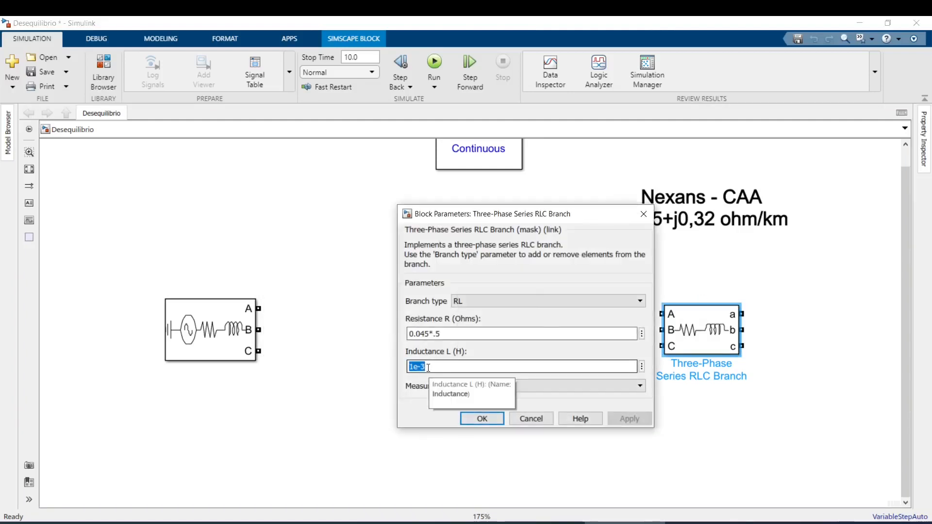
key(BackSpace)
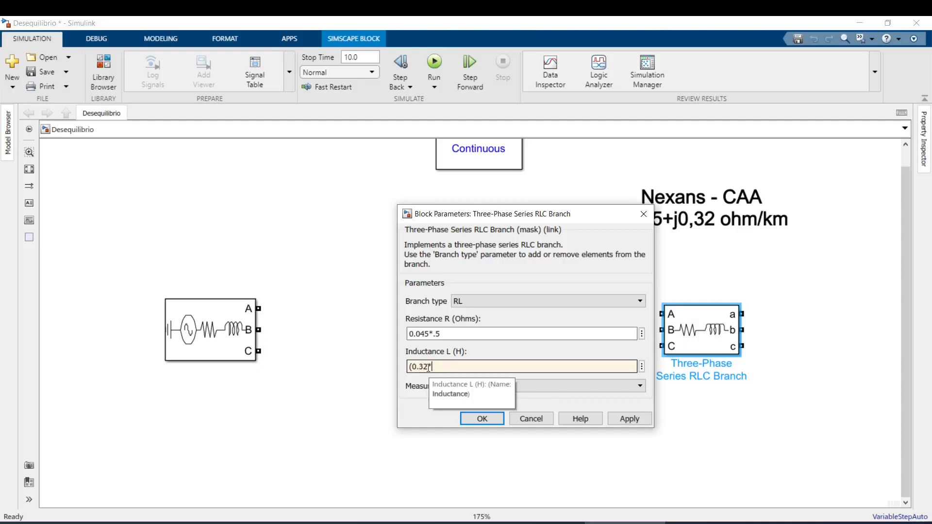
text((0.32*0.5))
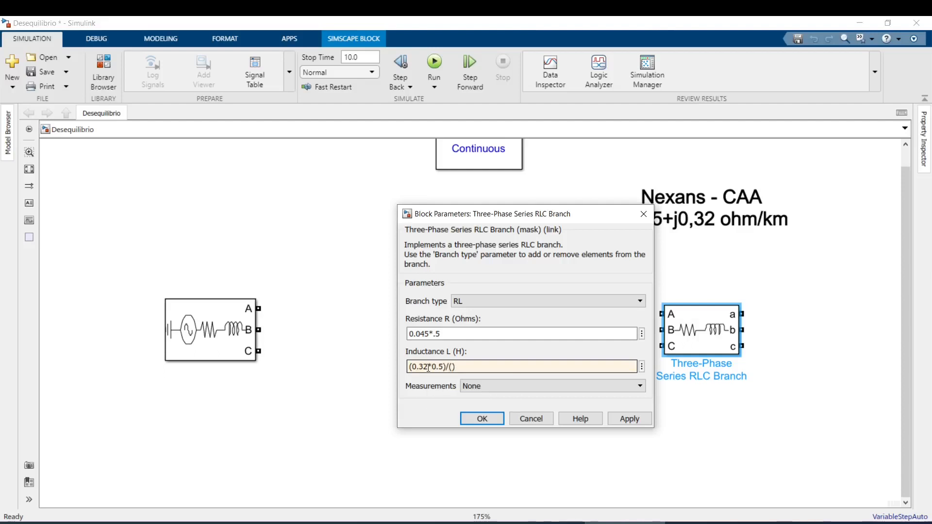
text(/(28pi*60)
key(BackSpace)
text(*)
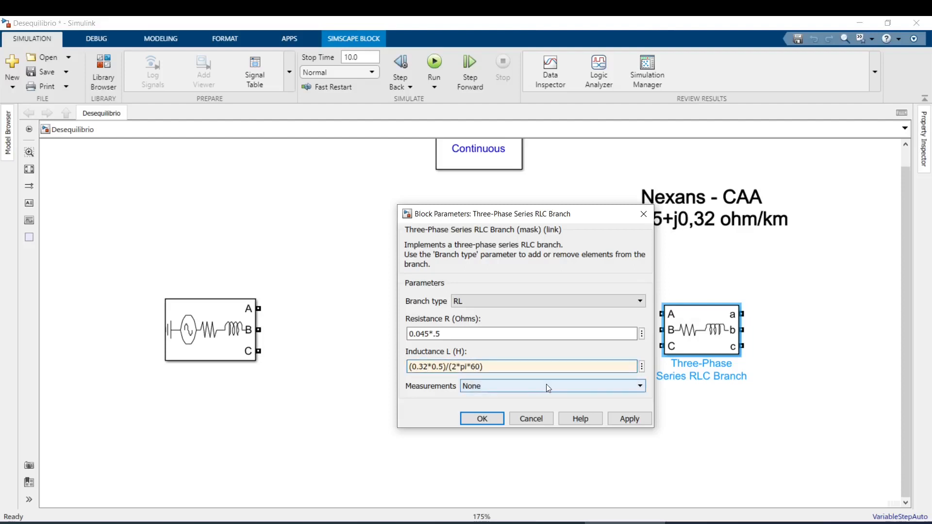
click(631, 419)
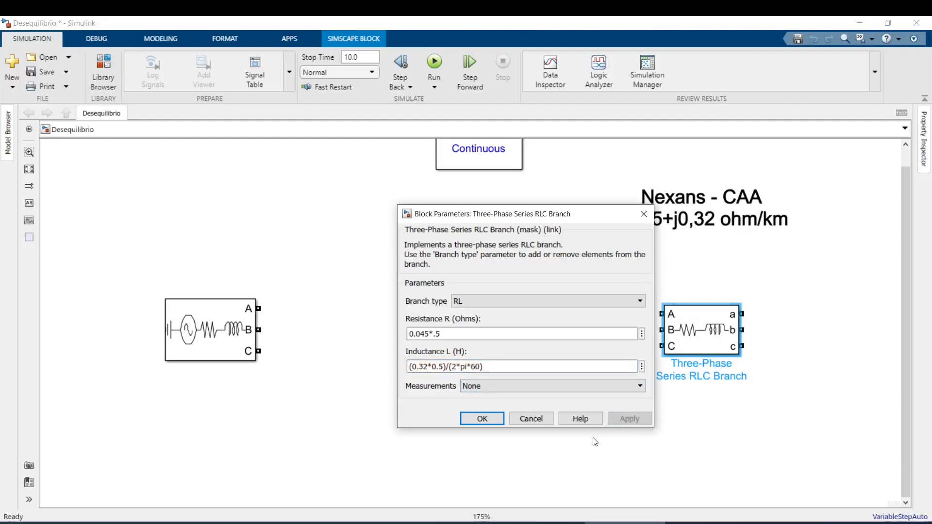
click(489, 419)
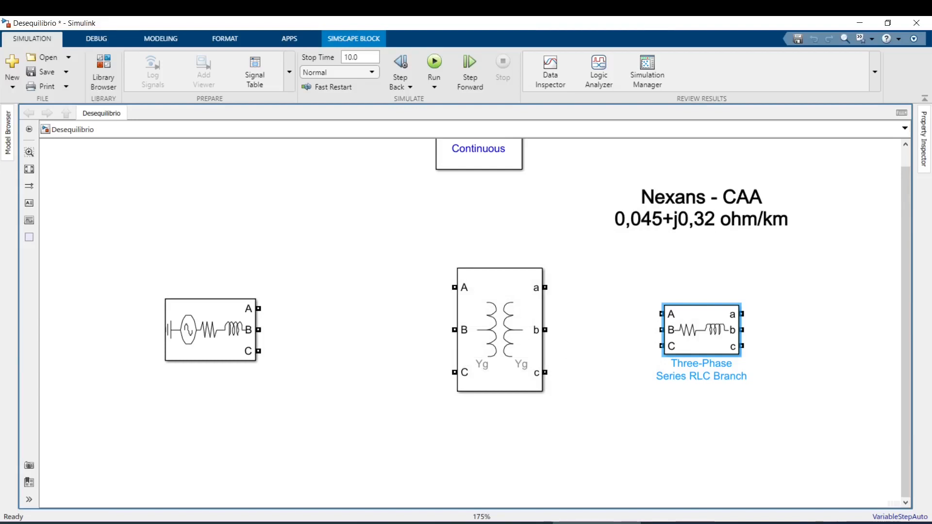
- Place a copy of the two-winding transformer to the right of the series RL branch
scroll(286, 381, down, 2)
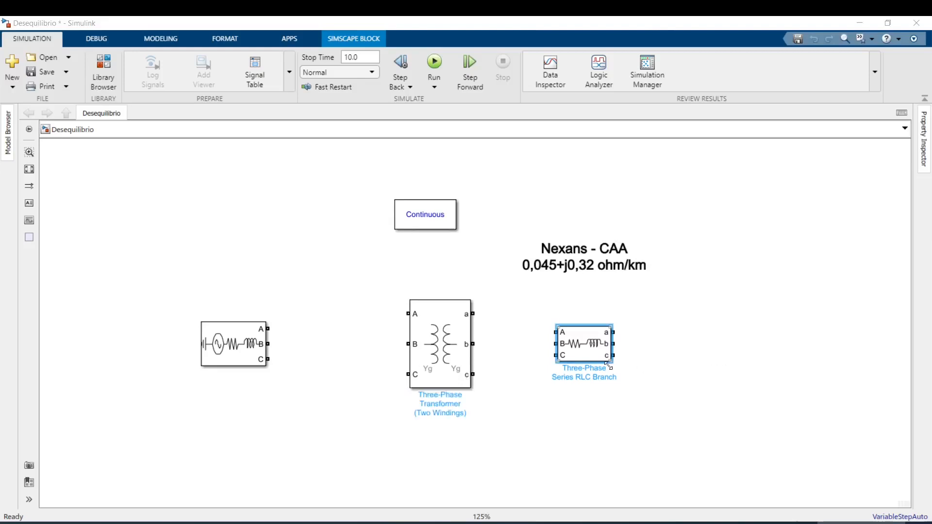
click(436, 357)
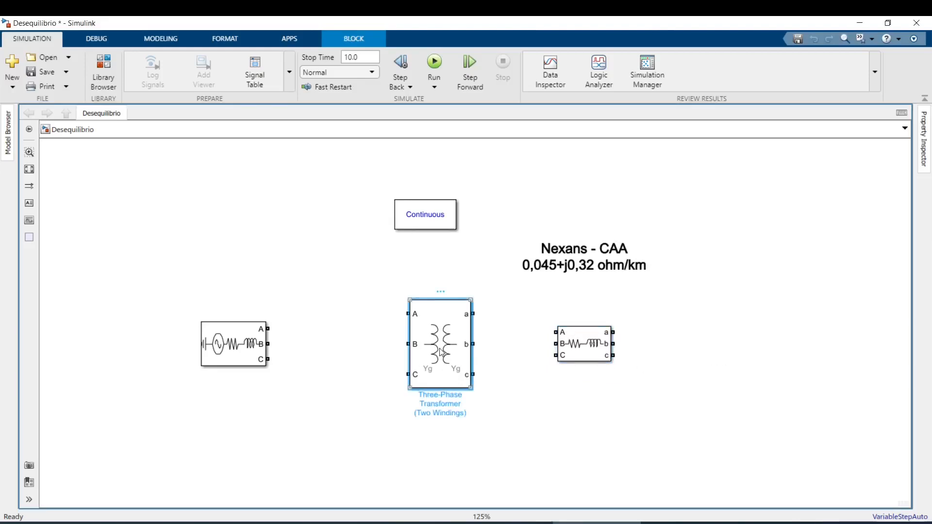
drag(435, 364, 767, 395)
- Set the copied transformer's nominal power to 10e6 VA, keeping the frequency at 60 Hz
double_click(766, 365)
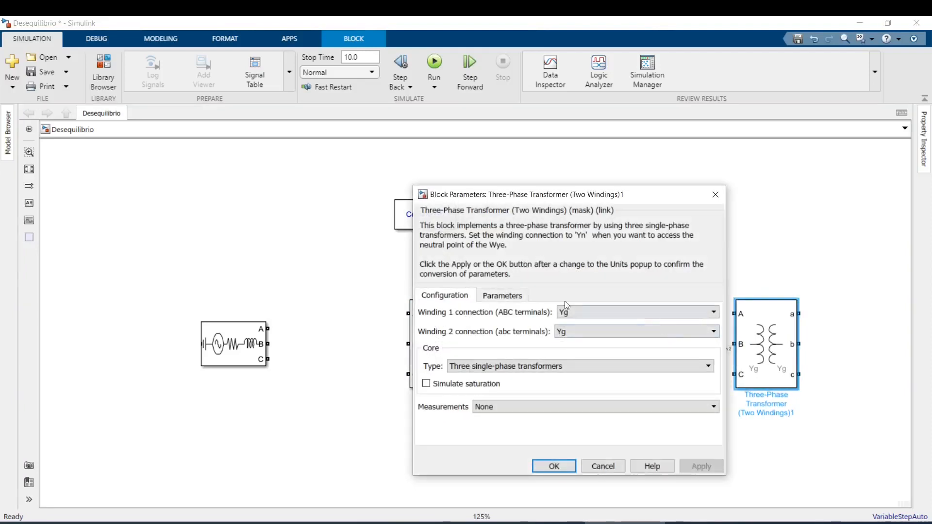
click(520, 301)
drag(599, 332, 610, 331)
text([ 10e6 , 60)
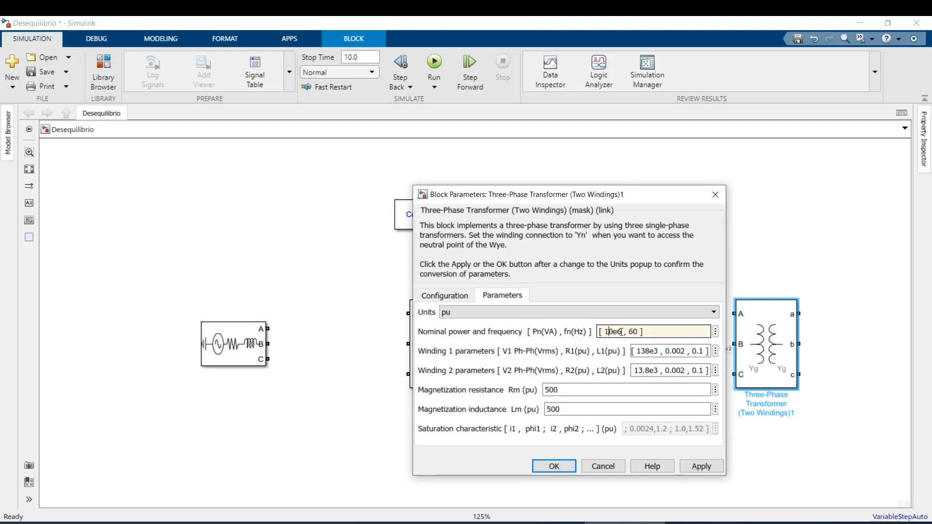
- Set the inductances L1 and L2 of the copied transformer's two windings to 0.07 pu
click(699, 351)
click(699, 351)
text(7)
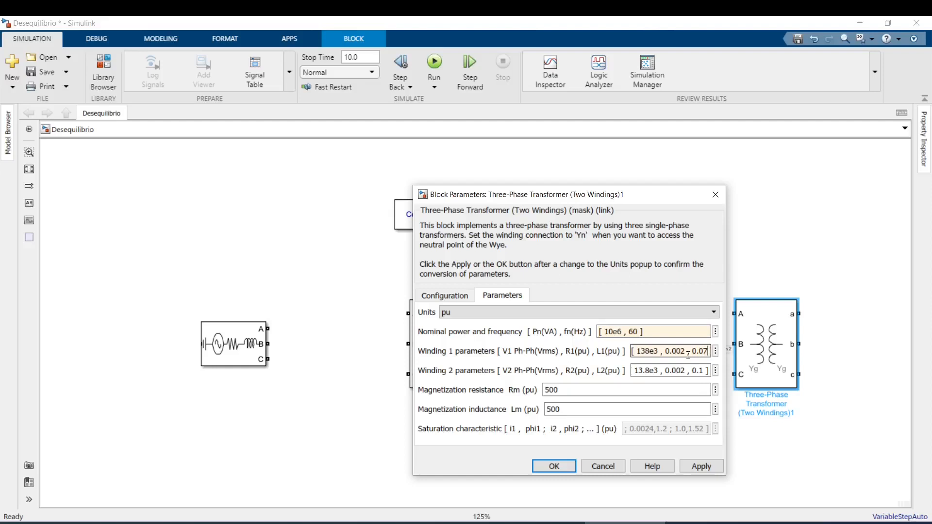
click(705, 370)
click(700, 371)
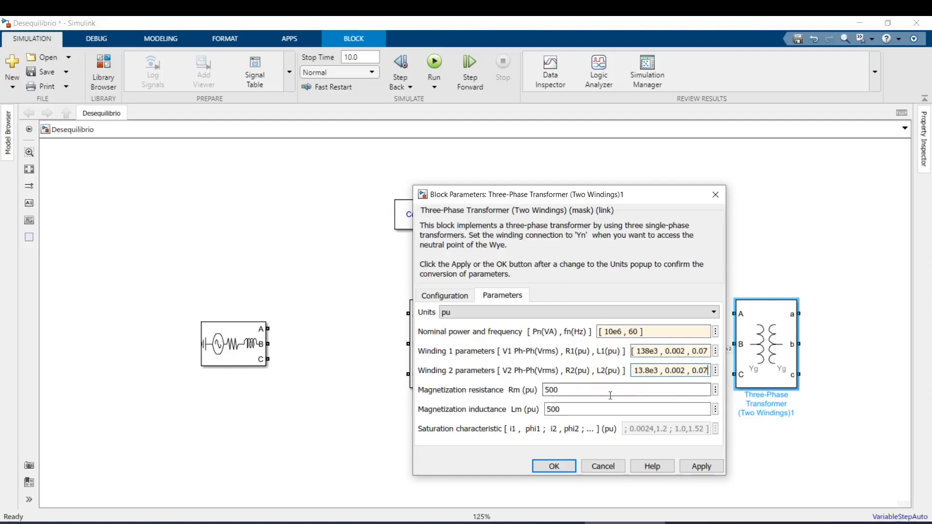
- Set the copied transformer's winding 1 voltage to 13.8e3 V and winding 2 voltage to 380 V, and accept the parameters
click(647, 351)
triple_click(647, 351)
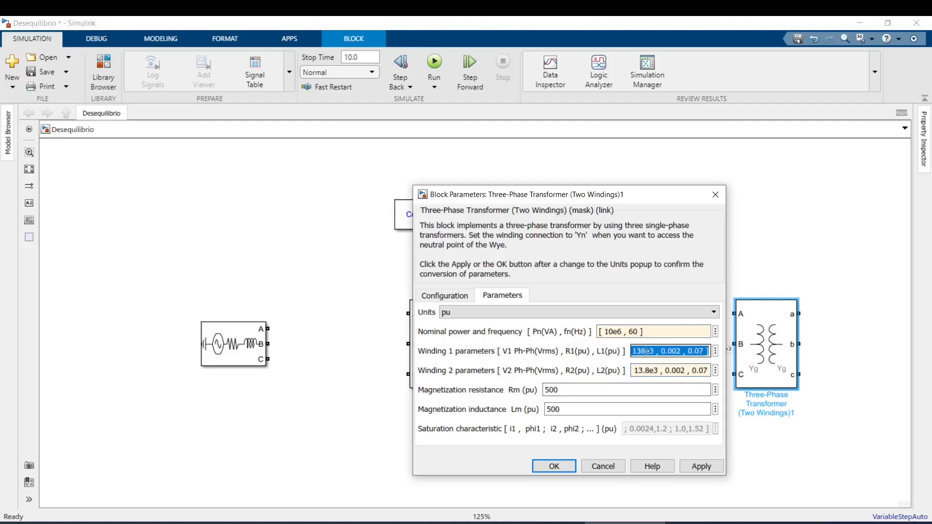
click(644, 370)
text(.)
drag(657, 370, 634, 372)
text(2)
key(BackSpace)
text(380)
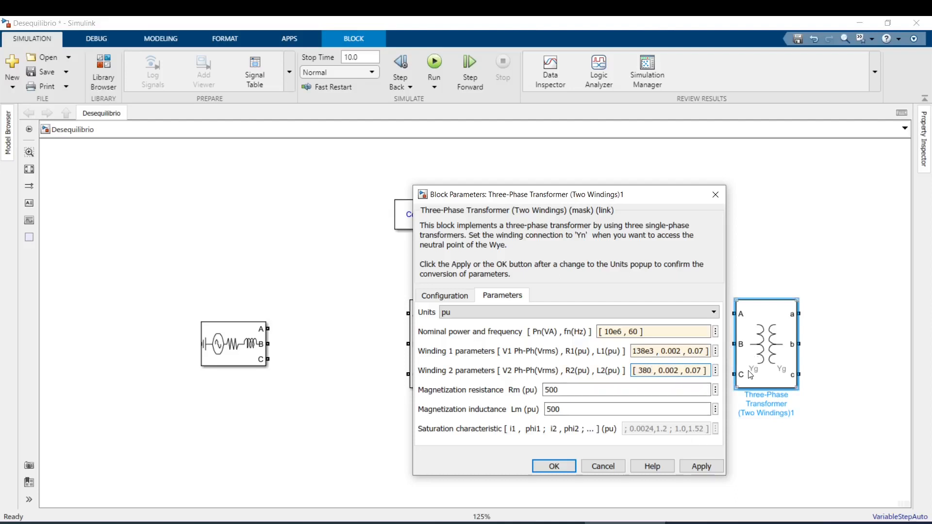
click(640, 351)
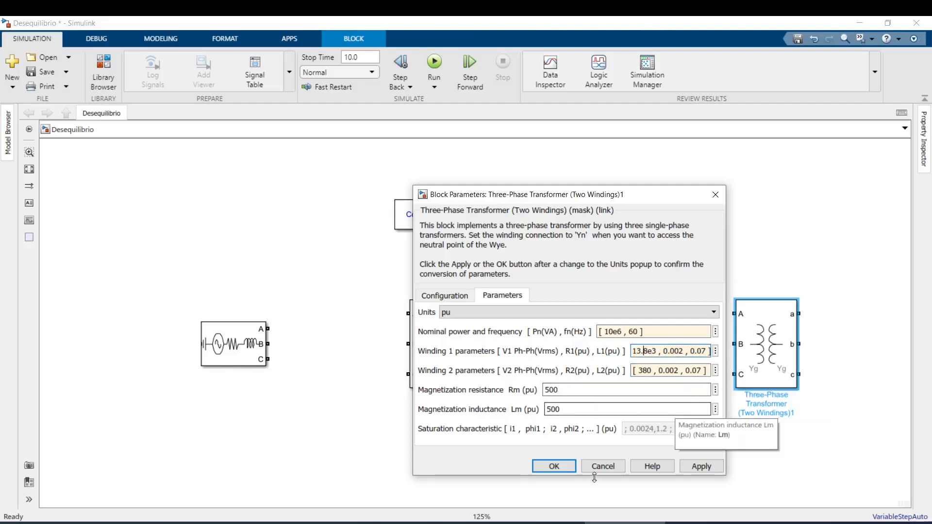
click(553, 466)
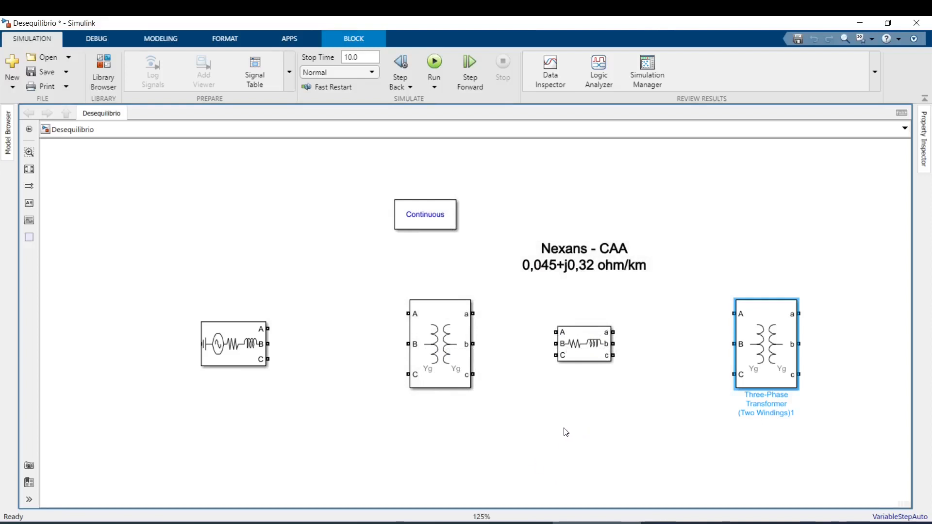
- Place three vertical Series RLC Branch blocks side by side to the right of the second transformer
scroll(566, 432, down, 2)
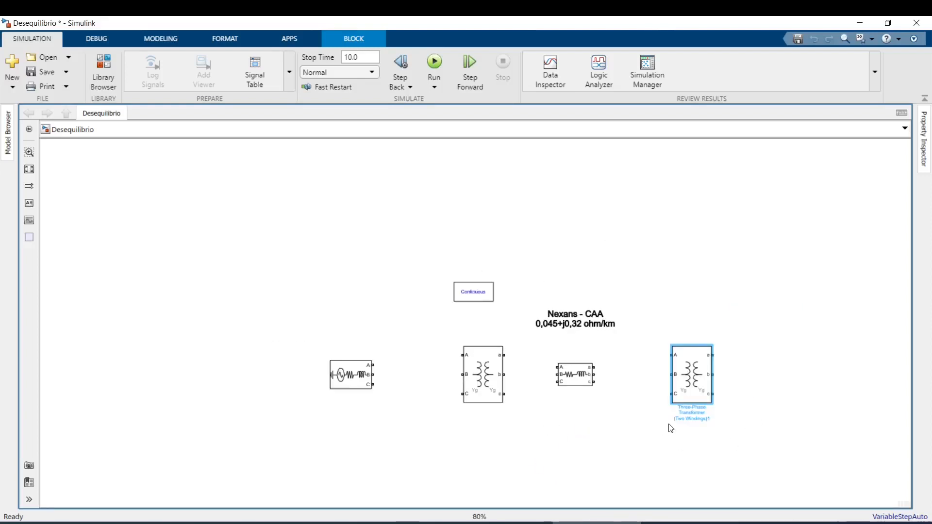
scroll(761, 420, up, 2)
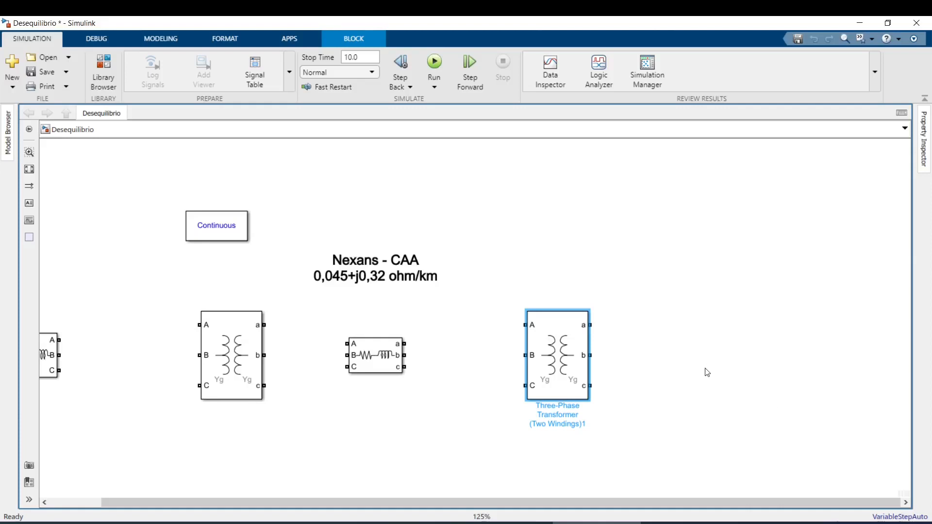
double_click(710, 385)
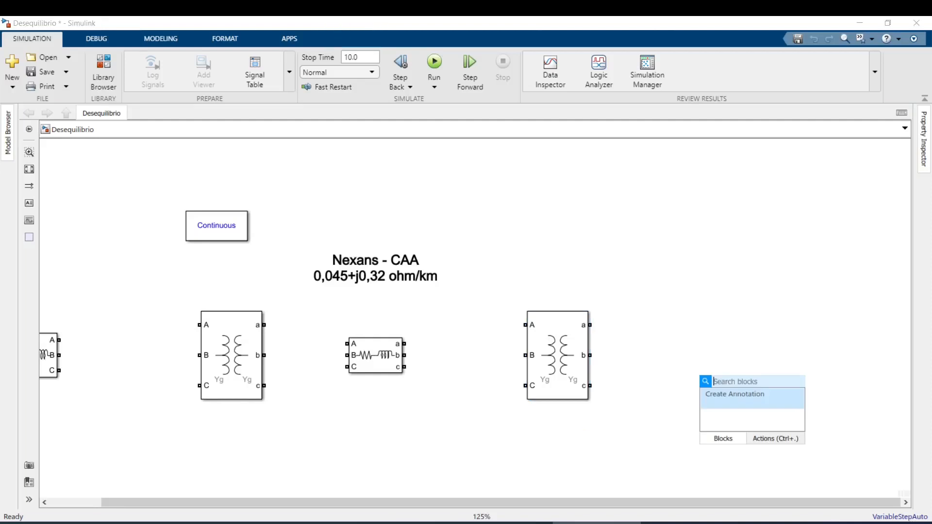
text(br)
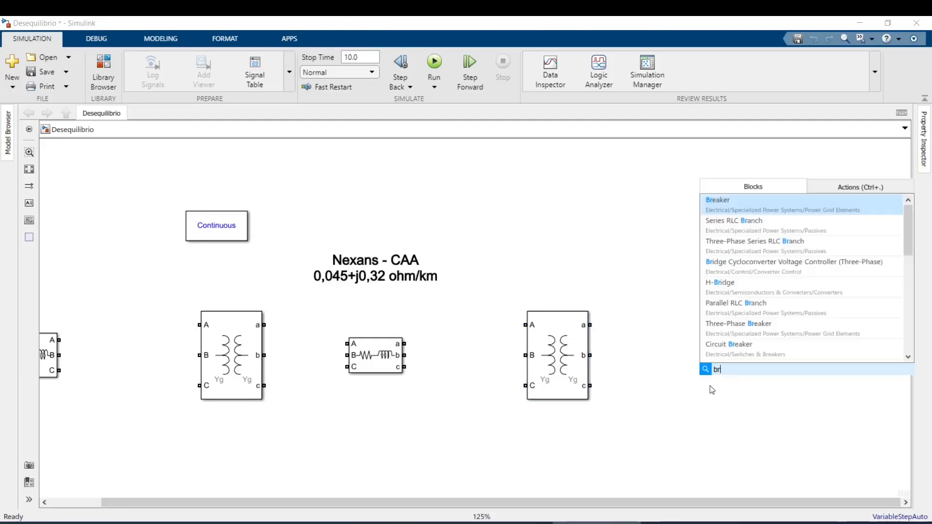
text(anc)
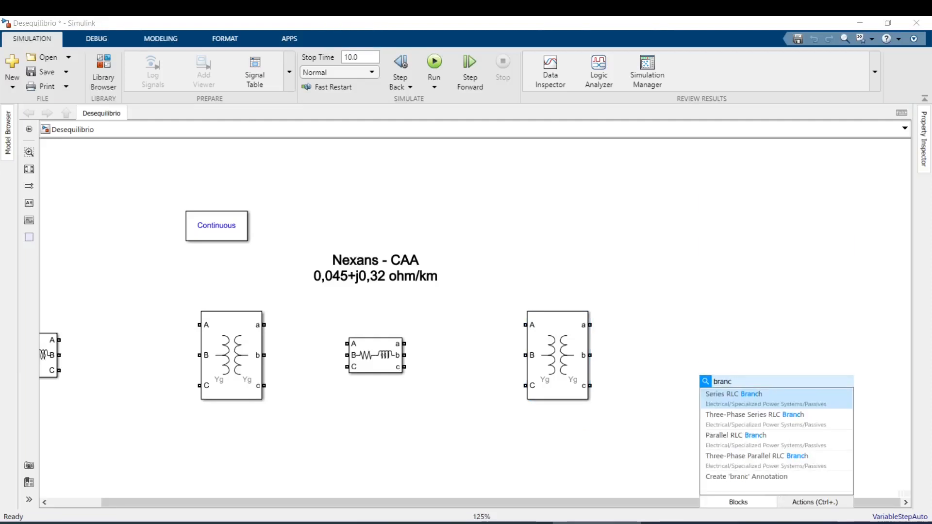
text(h)
key(Return)
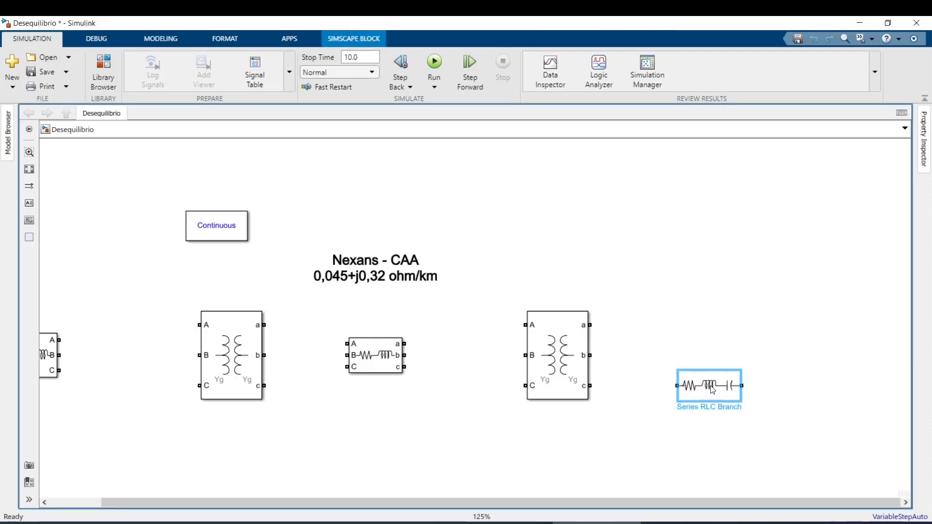
key(ctrl+r)
drag(720, 407, 801, 418)
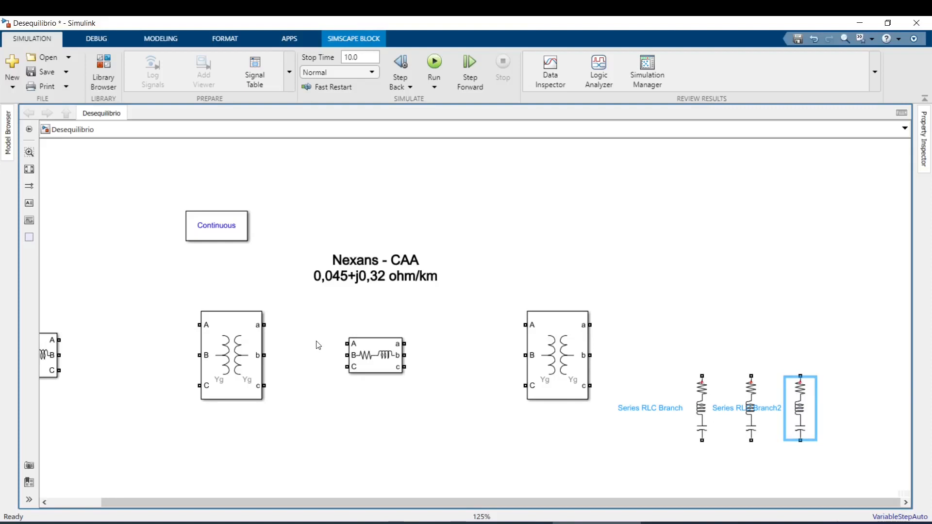
- Wire the three phases from the source to the first transformer and from that transformer to the three-phase line branch
click(368, 368)
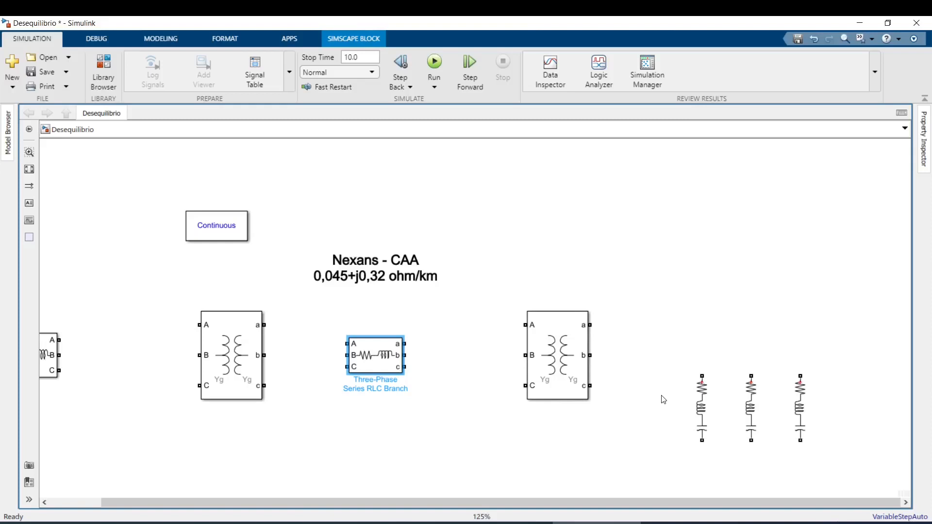
scroll(664, 399, down, 1)
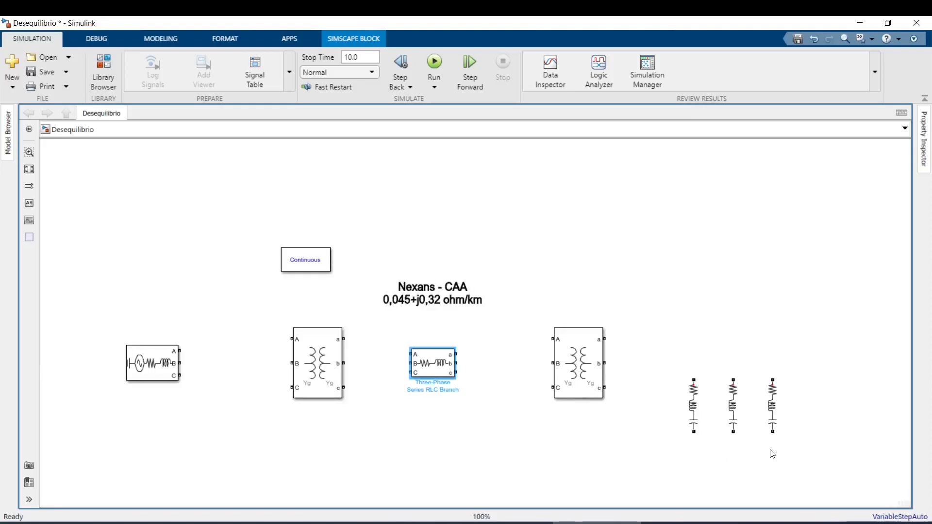
drag(180, 376, 286, 388)
drag(180, 363, 286, 363)
drag(181, 351, 292, 340)
drag(341, 371, 411, 355)
click(369, 364)
drag(357, 388, 409, 371)
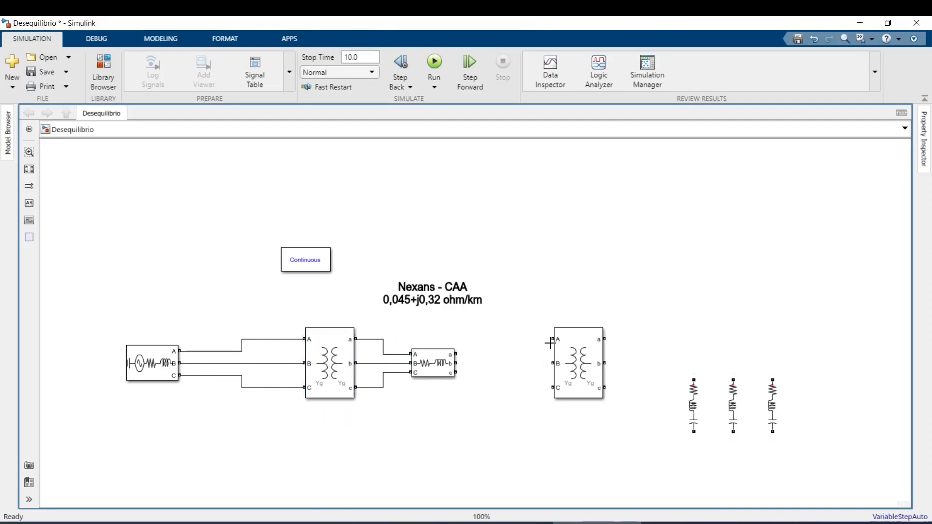
- Wire the second transformer's outputs a, b and c to the three series branches and shift the branches slightly lower
click(773, 388)
drag(611, 338, 692, 376)
drag(605, 362, 733, 380)
mouse_move(610, 387)
mouse_down()
mouse_move(772, 372)
mouse_move(773, 380)
mouse_up()
drag(814, 466, 694, 436)
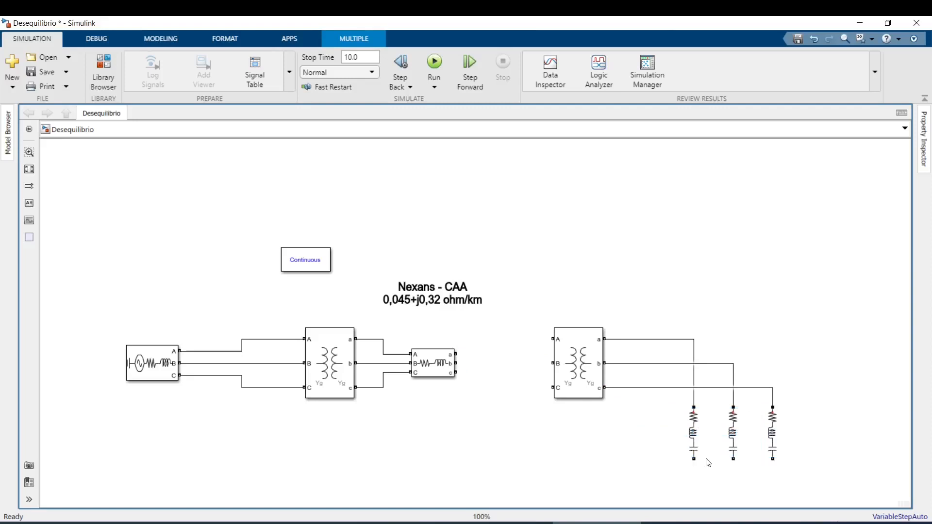
click(699, 445)
- Calculate the load impedance as 380 squared divided by 9500000 in Calculator
click(608, 460)
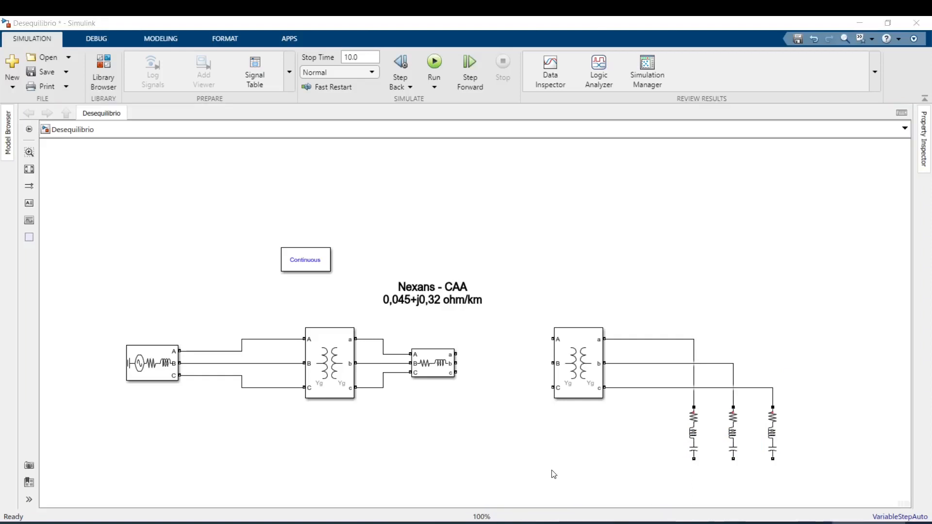
text(380*)
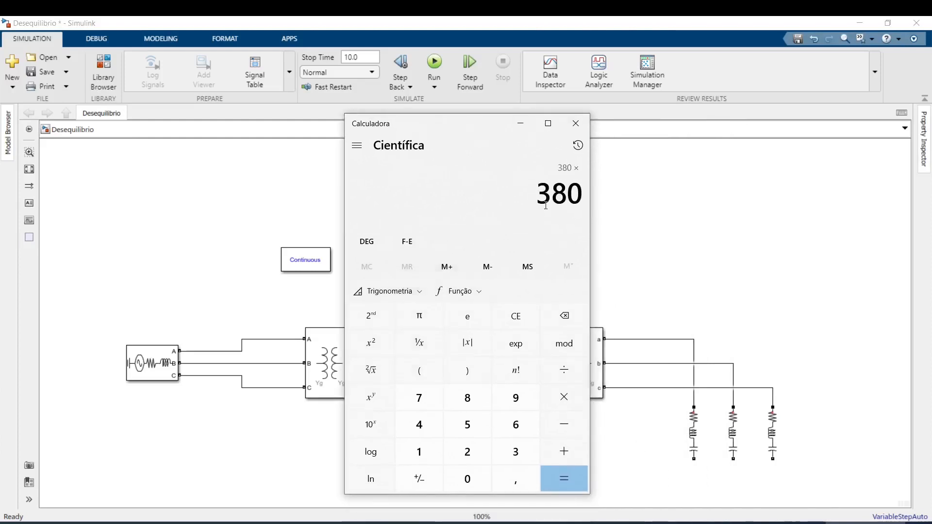
click(577, 483)
click(561, 372)
text(9500000)
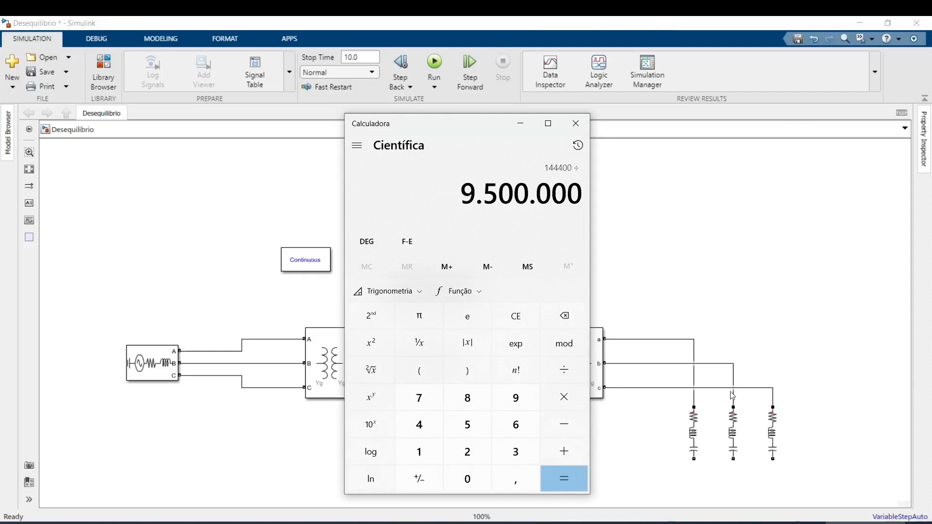
click(577, 482)
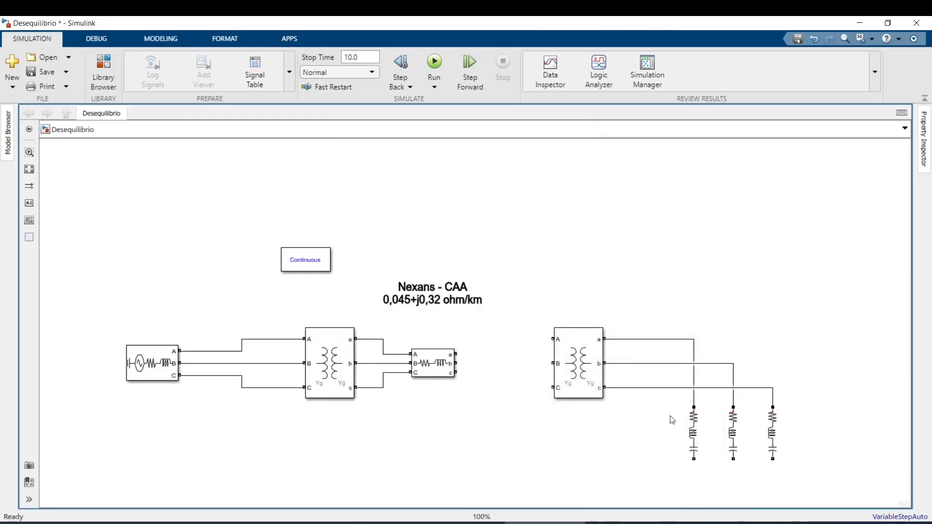
- Change the phase a series branch to type RL and set its resistance to 0.0143 ohms
double_click(693, 430)
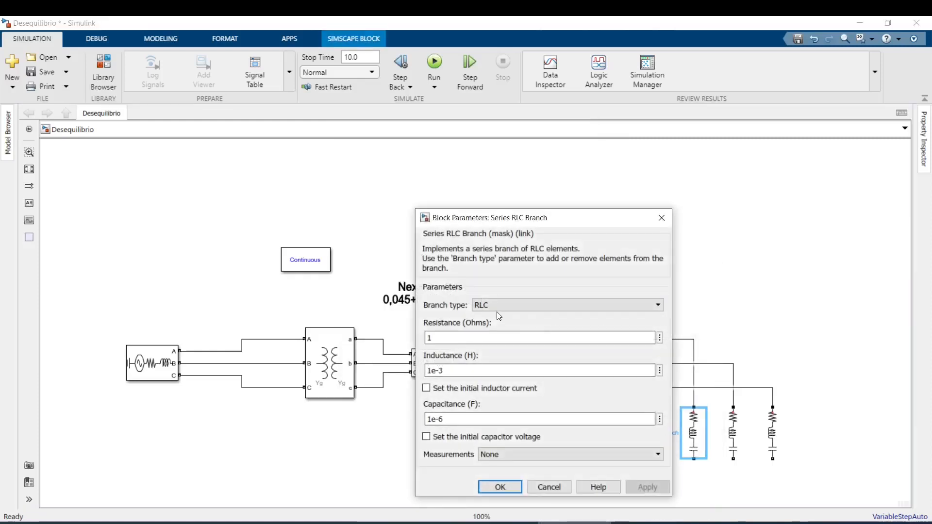
click(483, 305)
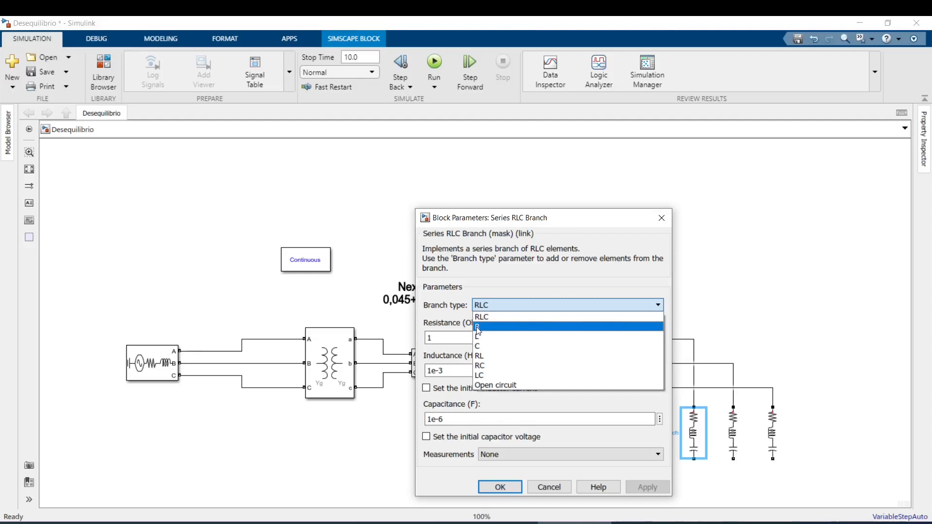
click(479, 356)
double_click(457, 340)
text(0.0143)
- Set the phase a branch's inductance to (5.2e-3)/(2*pi*60) H and accept the parameters
double_click(456, 371)
text(0)
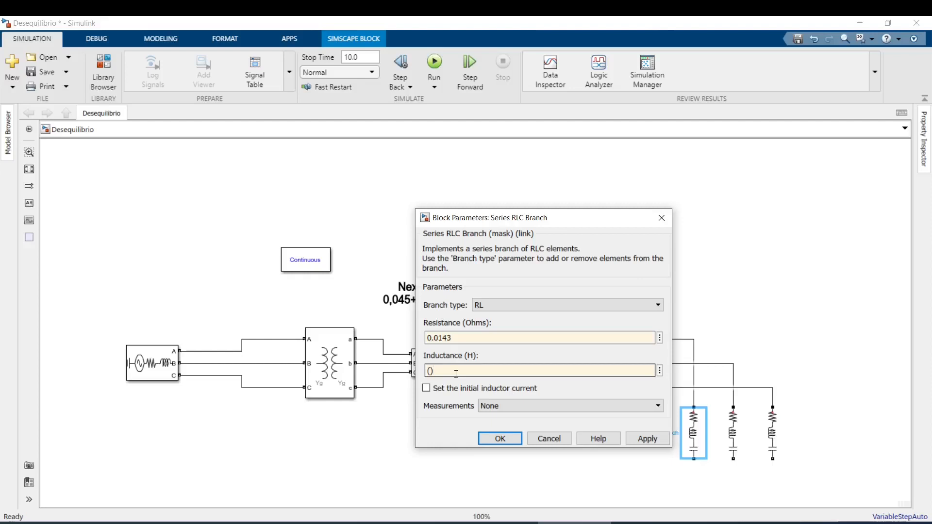
text(5.2e-3)
text(/(2*pi*60)
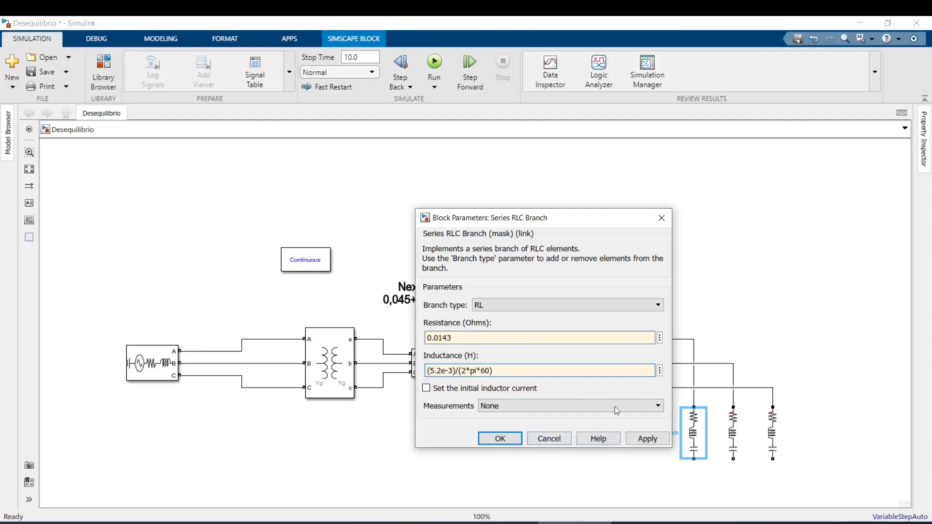
click(638, 439)
click(500, 438)
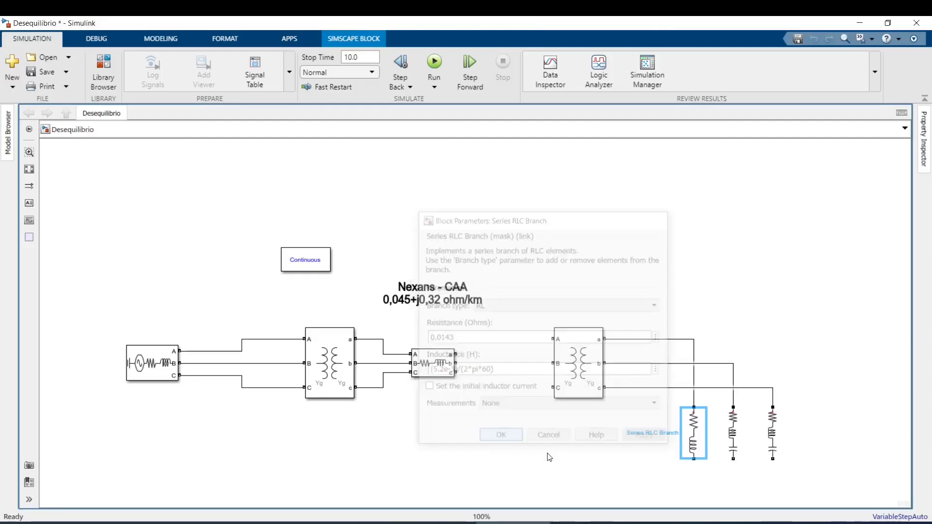
- Replace the other two series branches with copies of the RL branch and join the lower ends of all three
mouse_move(809, 430)
mouse_down()
mouse_move(739, 448)
mouse_move(725, 442)
mouse_move(775, 450)
mouse_move(749, 505)
mouse_move(697, 444)
mouse_move(694, 407)
mouse_move(737, 430)
mouse_up()
key(Delete)
click(728, 429)
- Add a power systems Ground block connected to the common node of the three RL branches and save the model
double_click(723, 468)
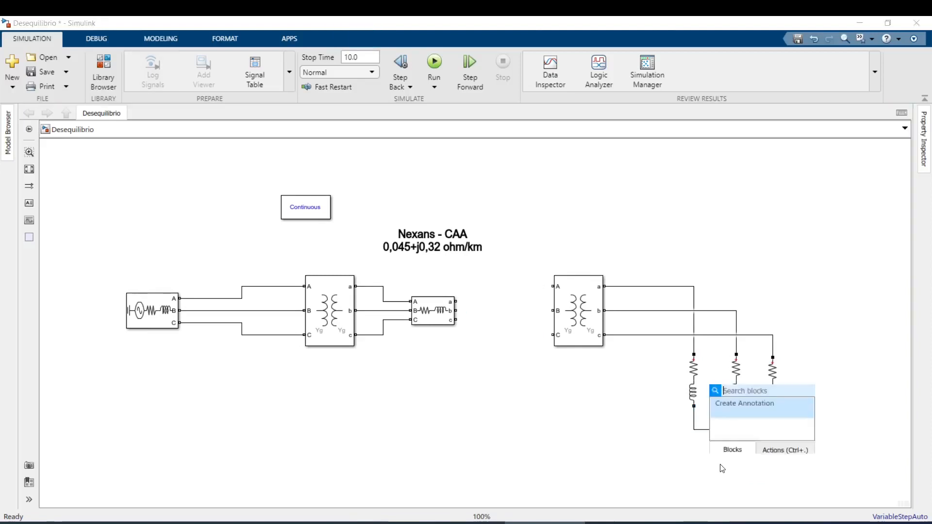
text(grou)
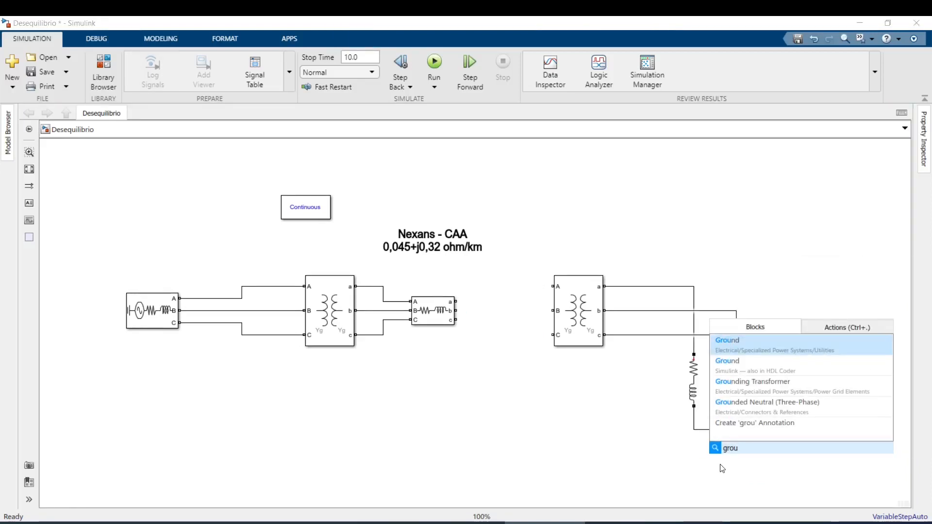
click(786, 343)
drag(724, 462, 742, 451)
drag(736, 442, 736, 430)
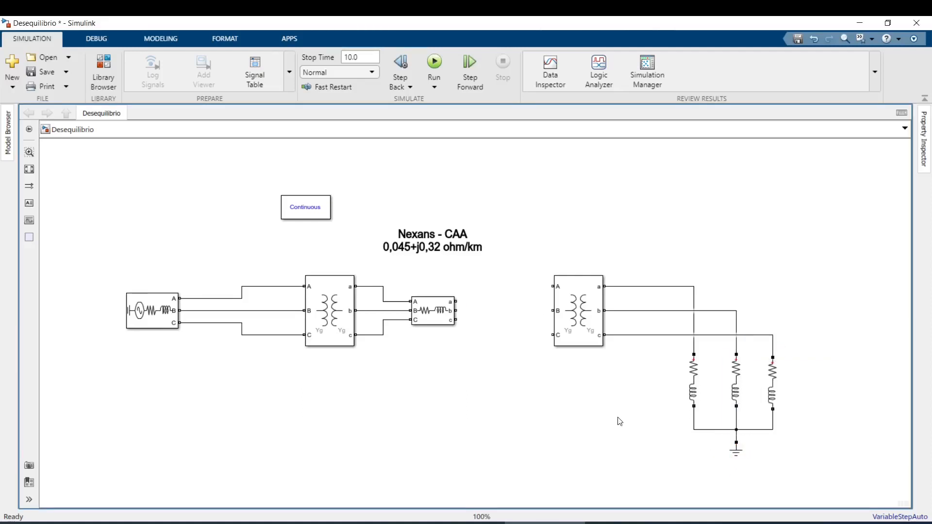
click(44, 72)
scroll(572, 396, down, 4)
scroll(820, 376, up, 4)
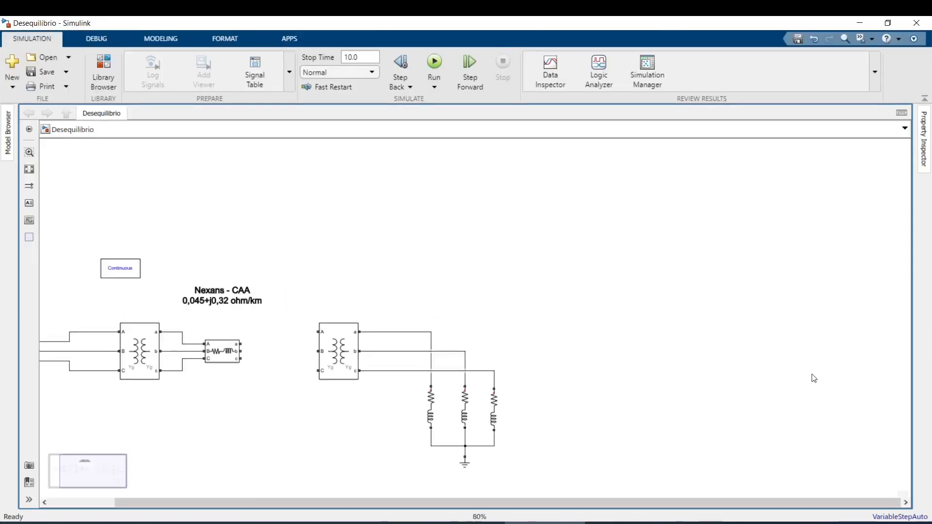
scroll(545, 433, down, 1)
scroll(692, 385, down, 3)
scroll(592, 379, up, 3)
scroll(608, 462, down, 3)
scroll(607, 462, up, 2)
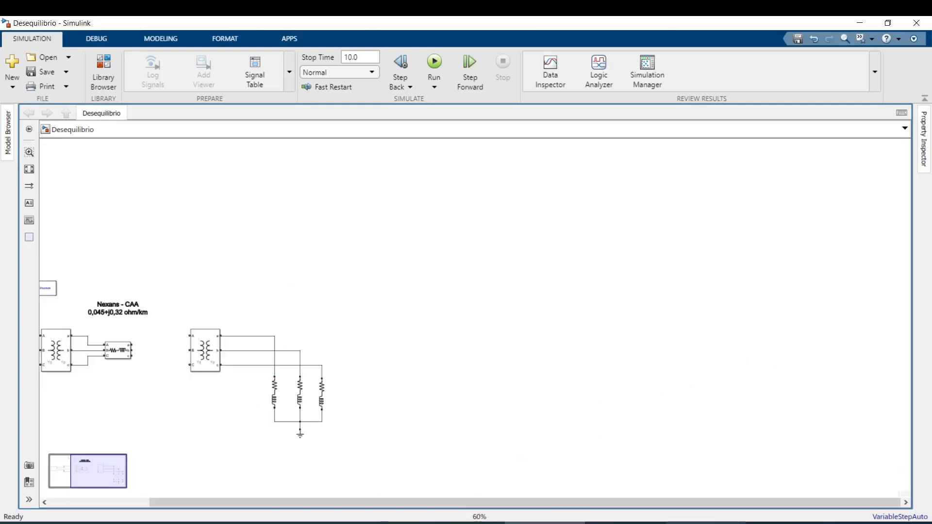
- Review the symmetrical component matrices on page 9 of Componentes simetricas.pdf in Adobe Acrobat Reader, and return to the Simulink model
mouse_move(705, 523)
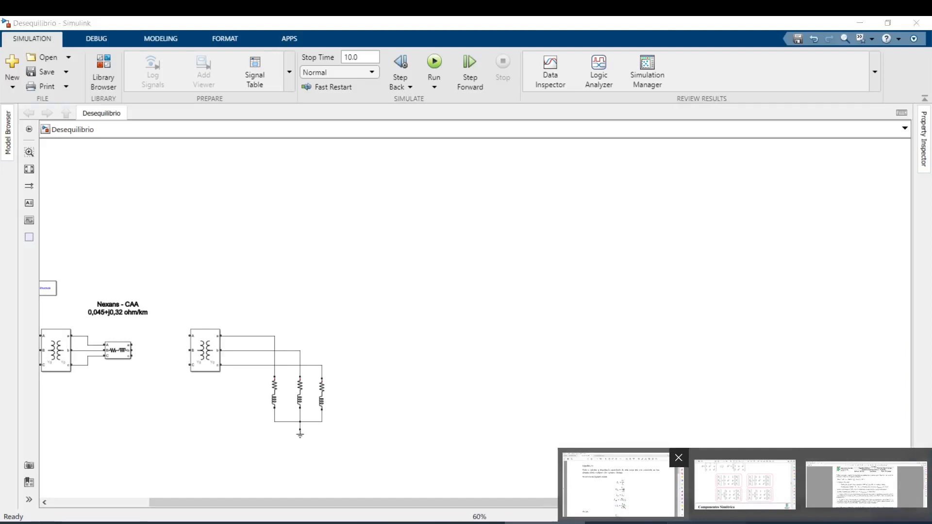
click(620, 483)
click(260, 57)
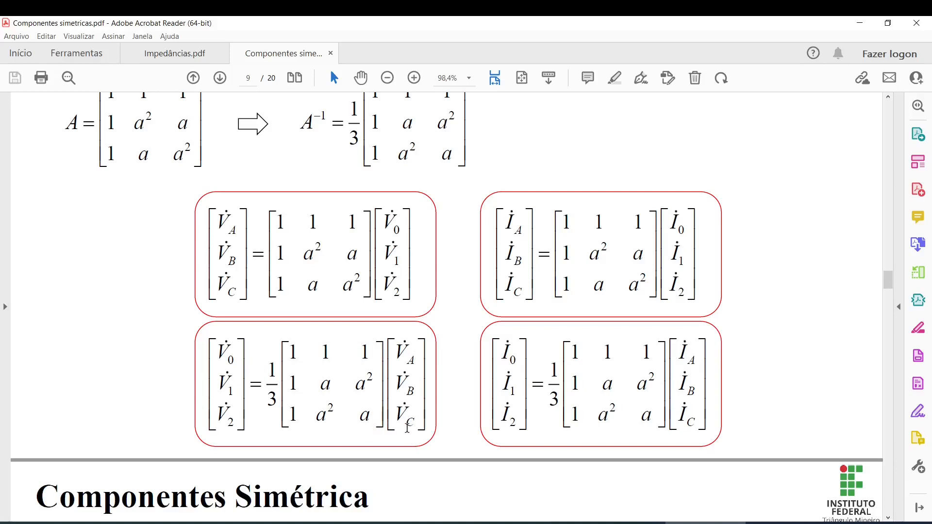
mouse_move(736, 523)
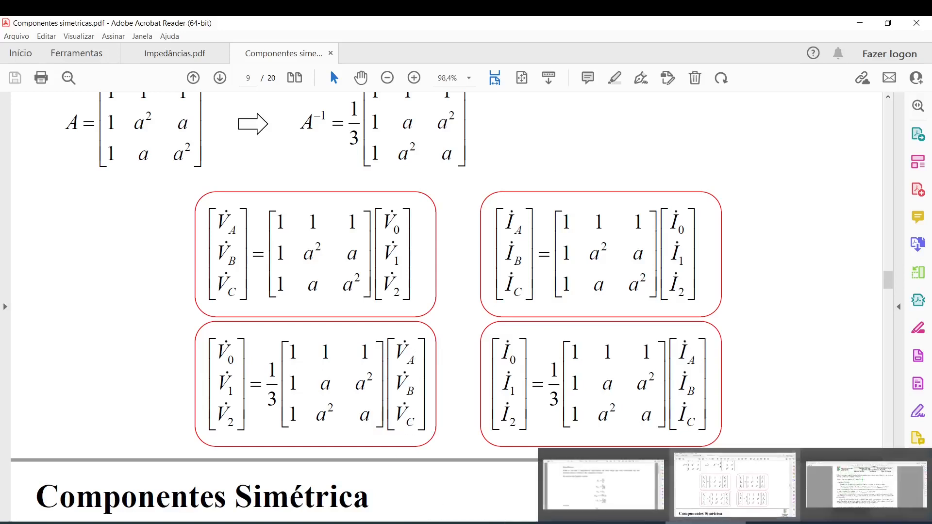
mouse_move(383, 523)
click(645, 485)
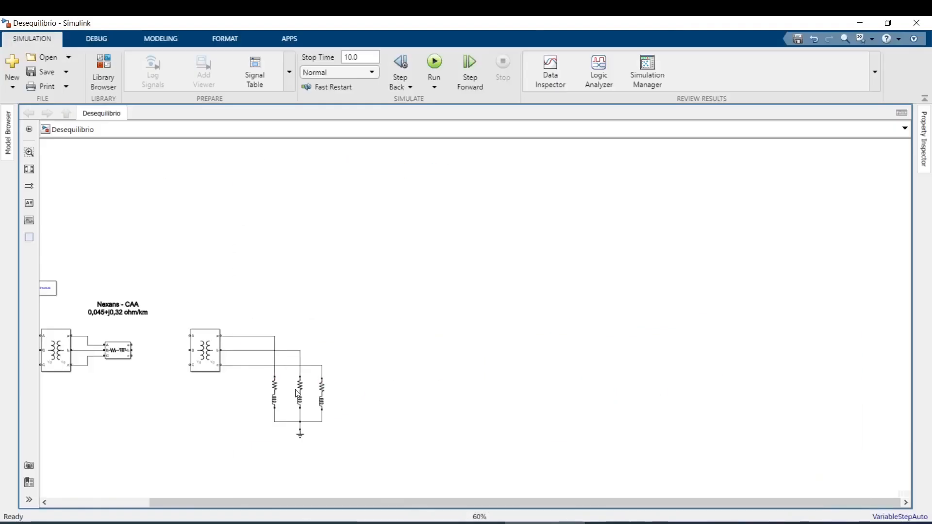
- Add a Fourier block in the empty area beside the RL loads, keeping 60 Hz fundamental frequency and harmonic 1
double_click(484, 320)
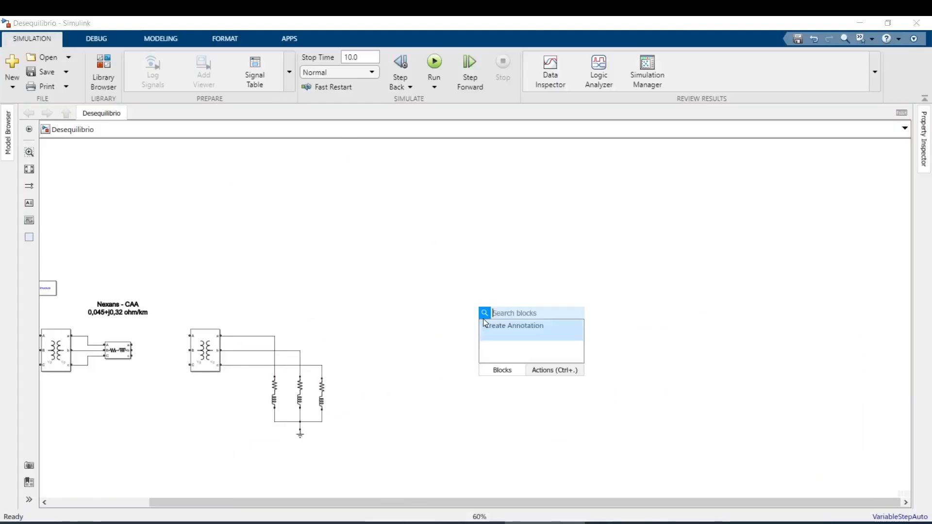
text(four)
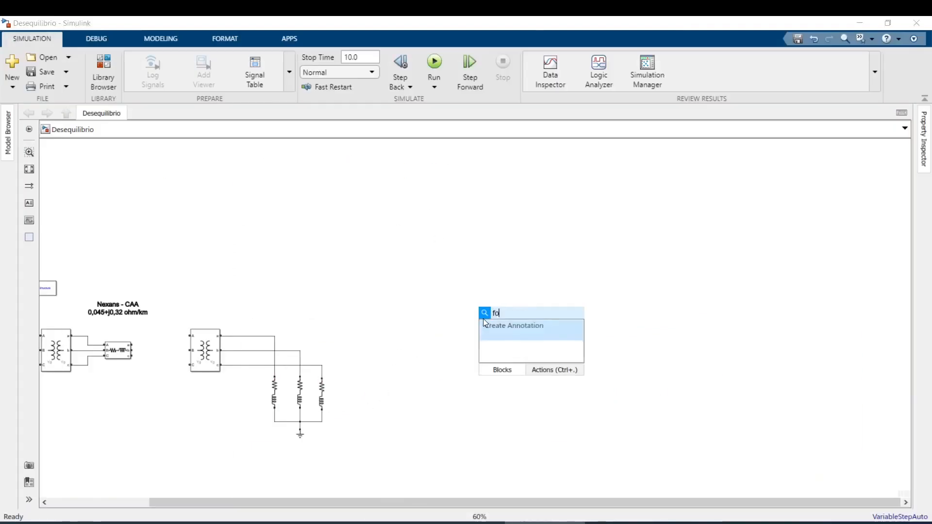
click(488, 330)
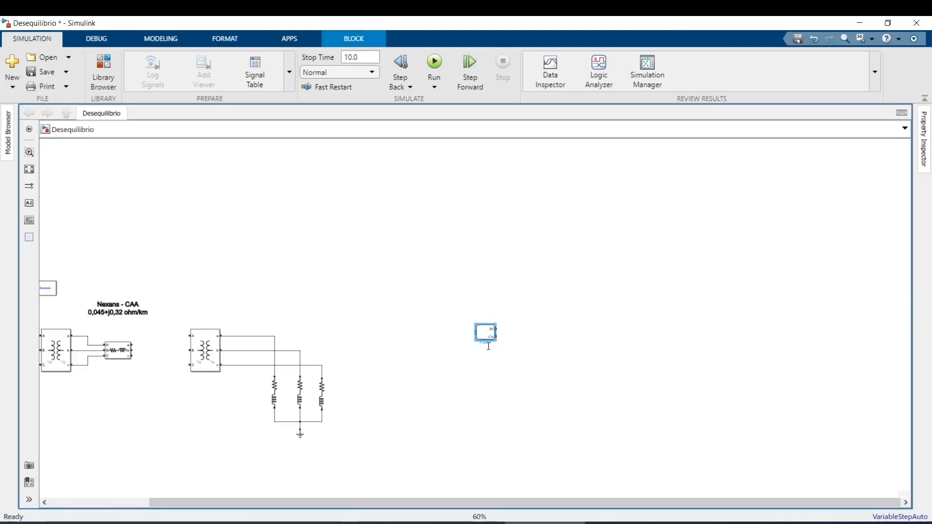
scroll(490, 320, up, 5)
drag(489, 317, 562, 326)
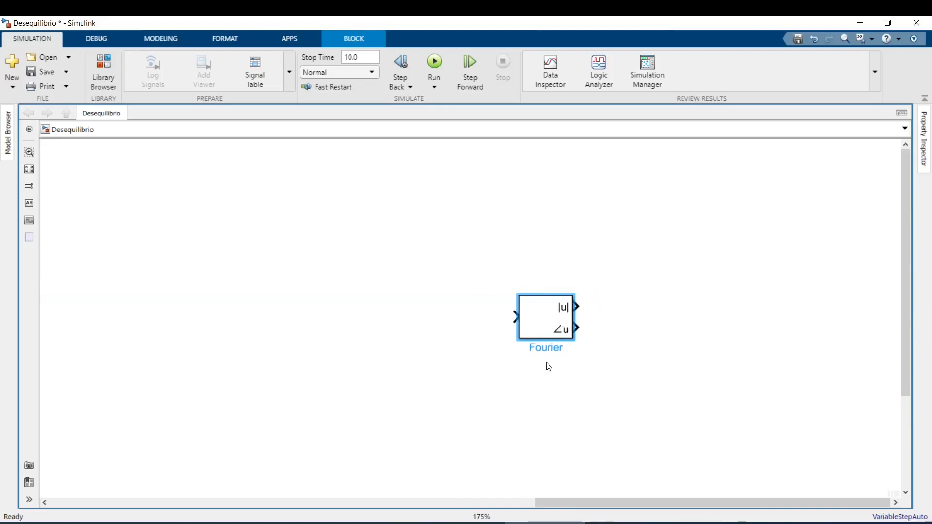
double_click(552, 322)
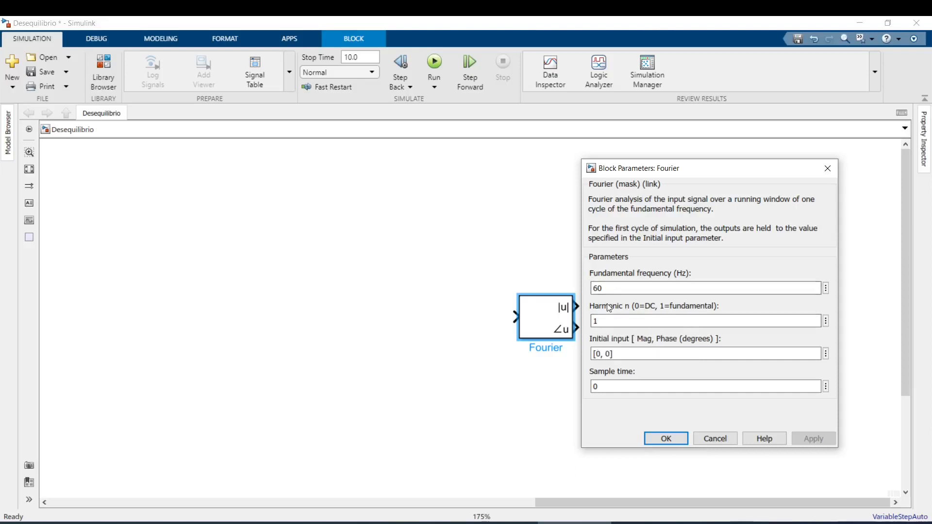
click(666, 439)
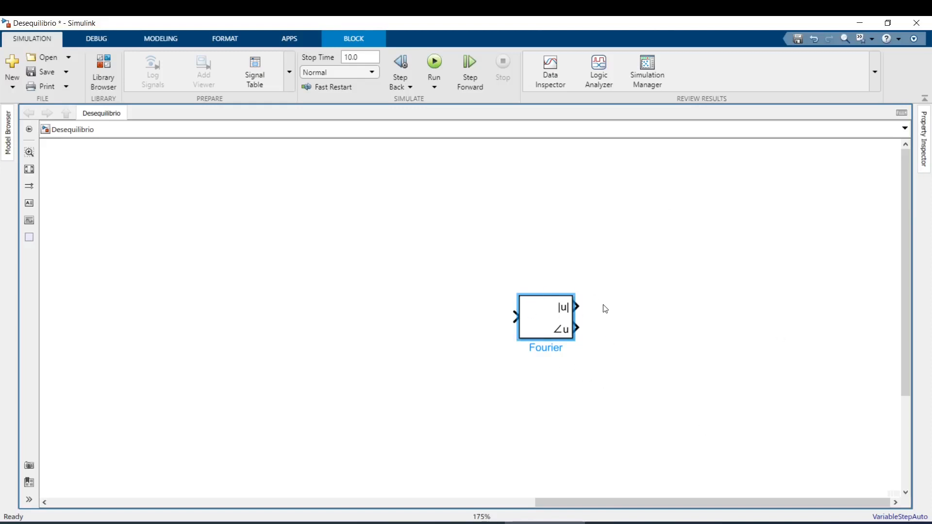
- Add a Voltage Measurement block and connect its output to the Fourier block's input
double_click(423, 314)
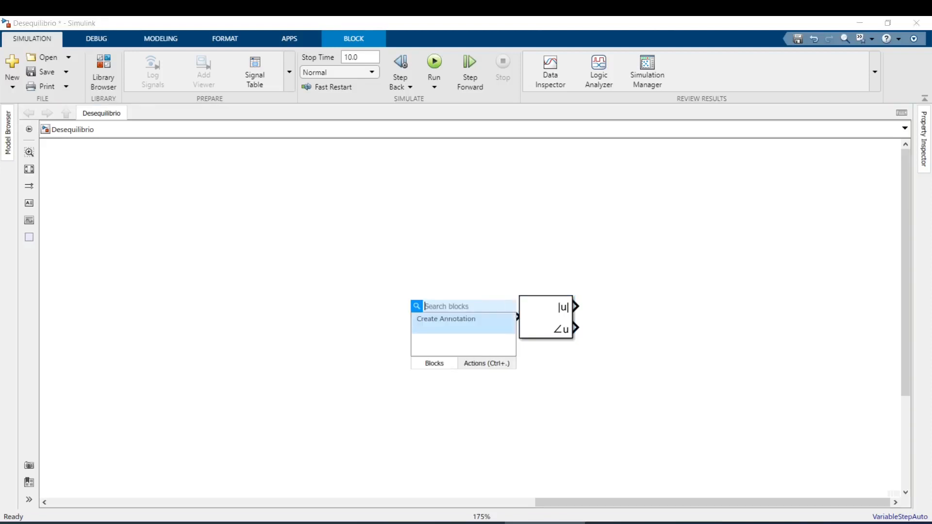
text(volt)
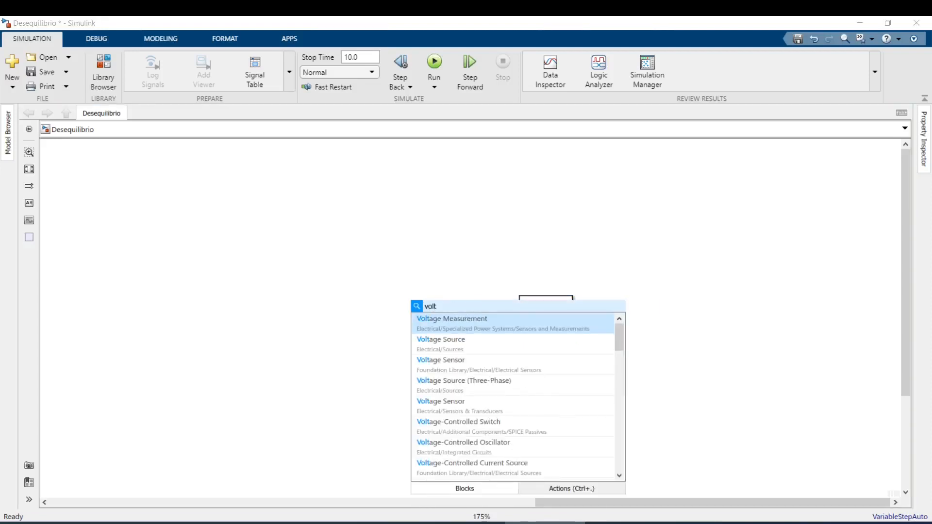
key(Return)
mouse_move(434, 302)
mouse_down()
mouse_move(449, 322)
mouse_move(516, 317)
mouse_up()
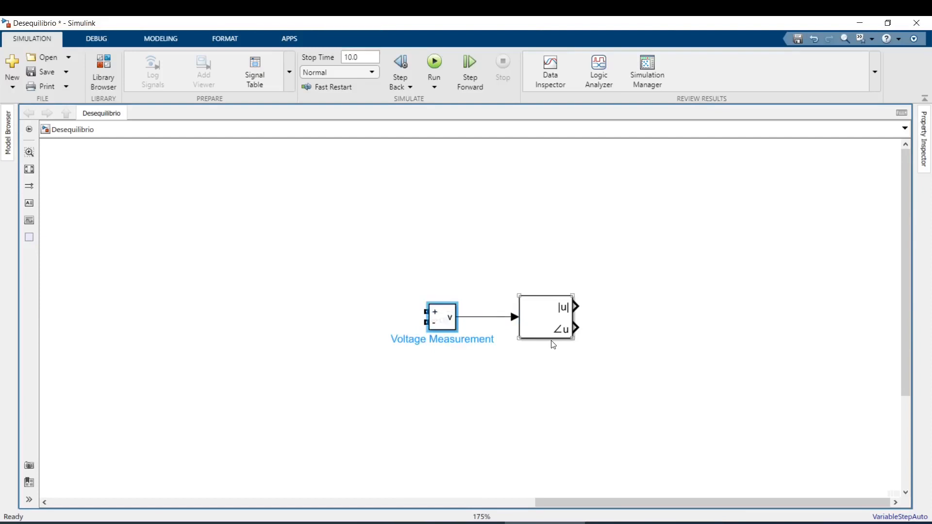
- Add a Gain block and connect it to the Fourier block's magnitude output
double_click(611, 306)
text(gain)
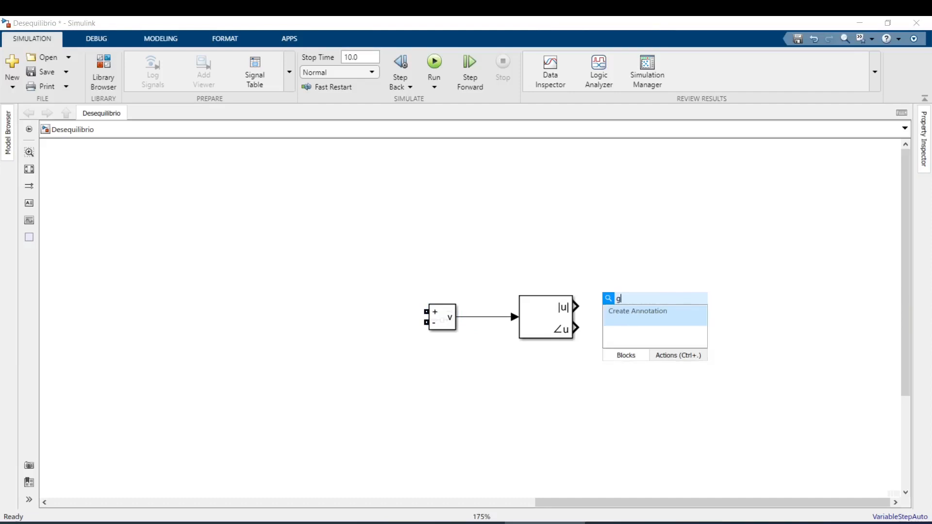
key(Return)
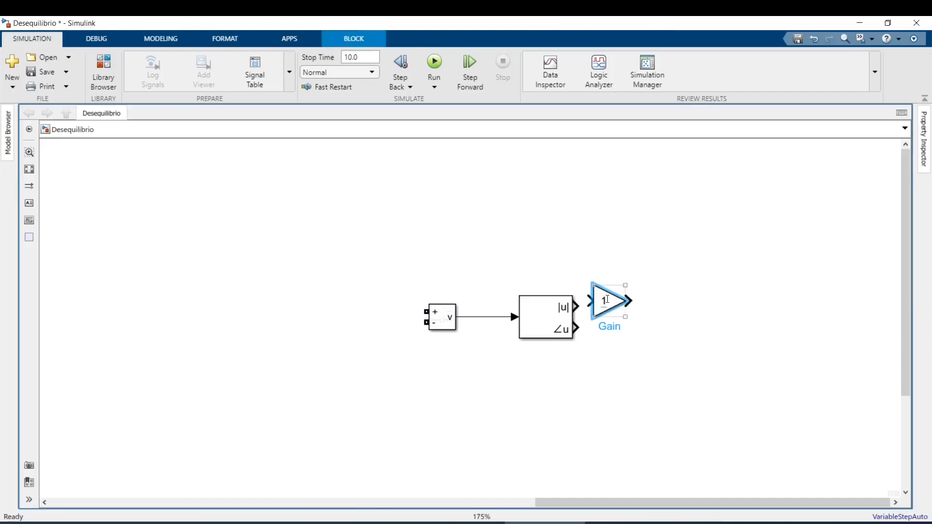
drag(607, 301, 634, 306)
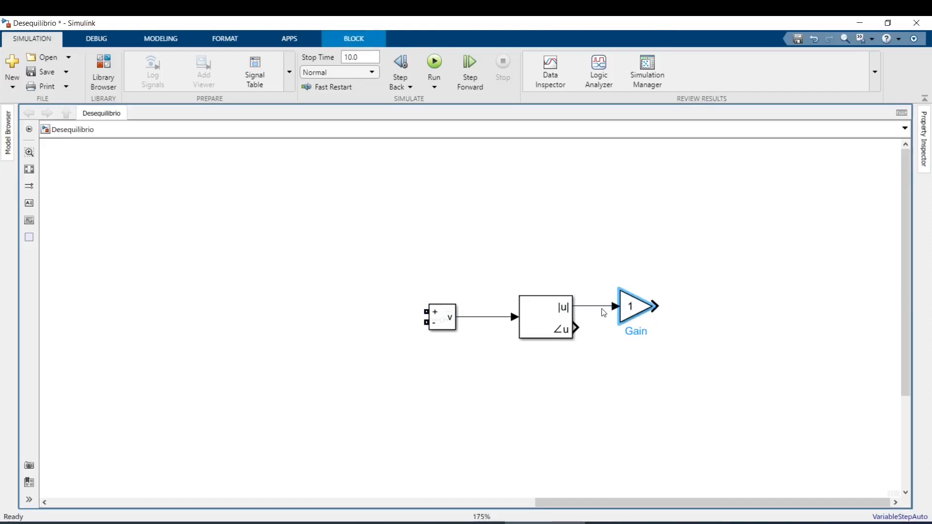
- Set the Gain block's value to 1/sqrt(2) and widen the block so the expression fits
click(644, 311)
double_click(643, 310)
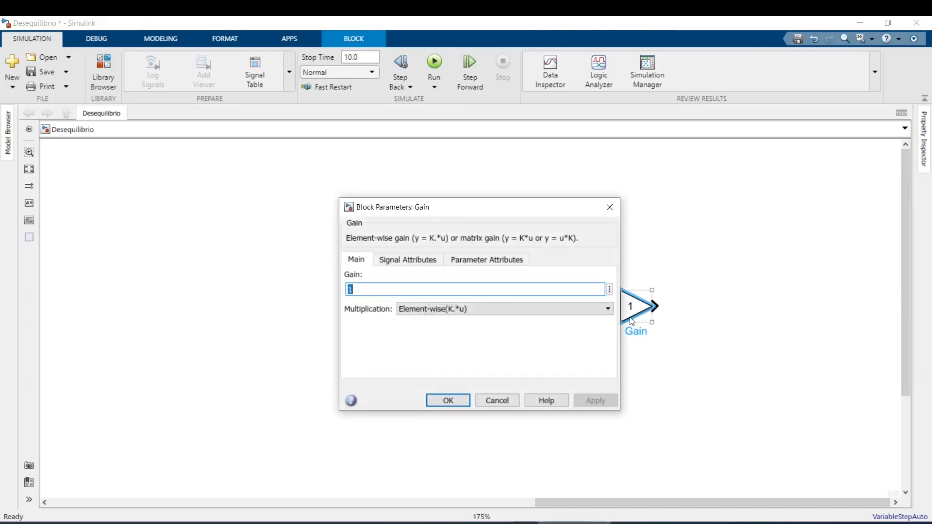
click(364, 289)
text(/sqrt(2)
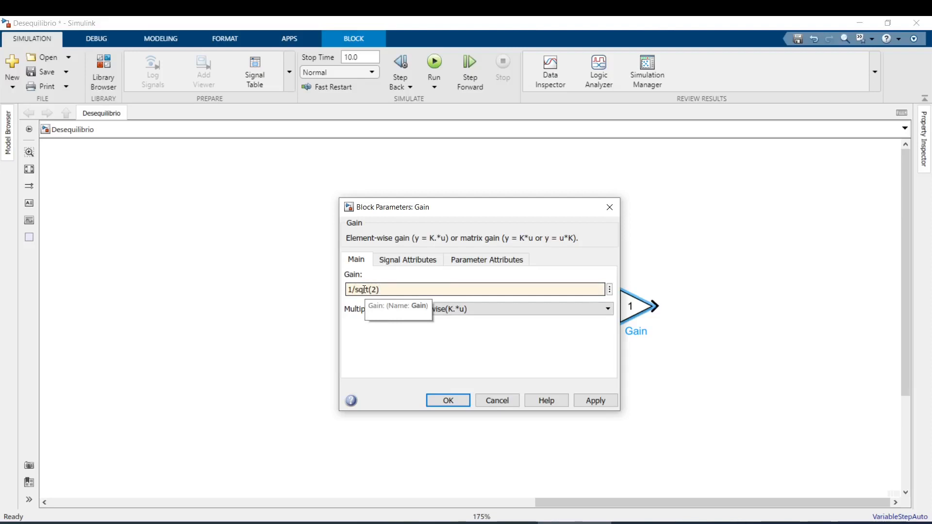
key(Return)
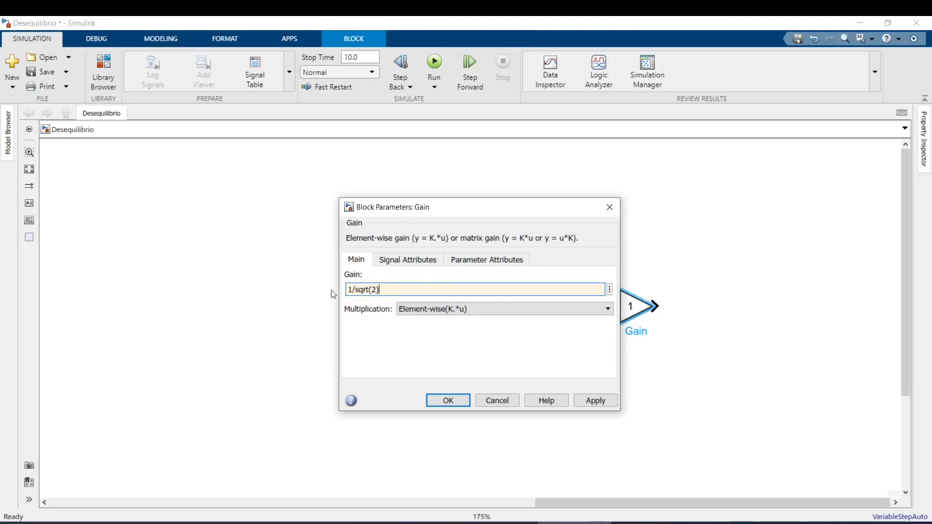
click(632, 307)
click(639, 284)
drag(651, 321, 690, 322)
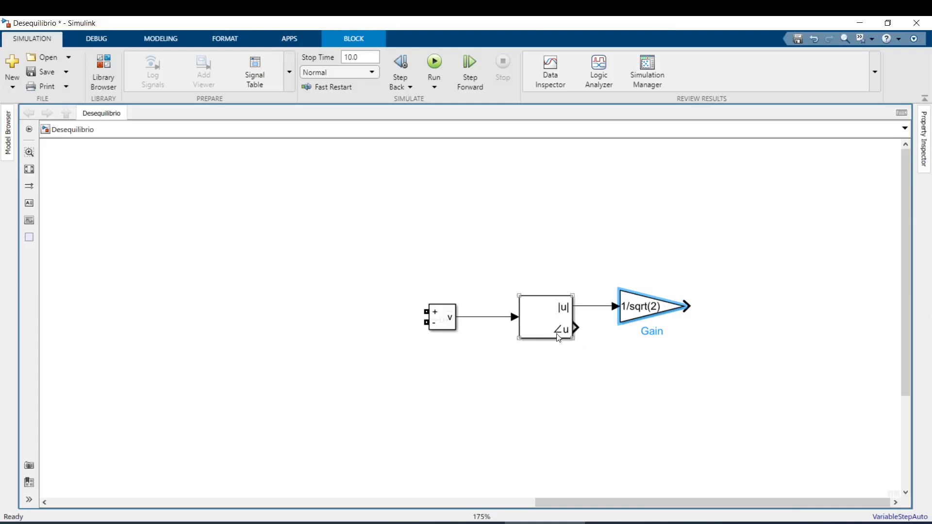
- Add a Degrees to Radians block and connect it to the Fourier block's angle output
double_click(607, 244)
text(degre)
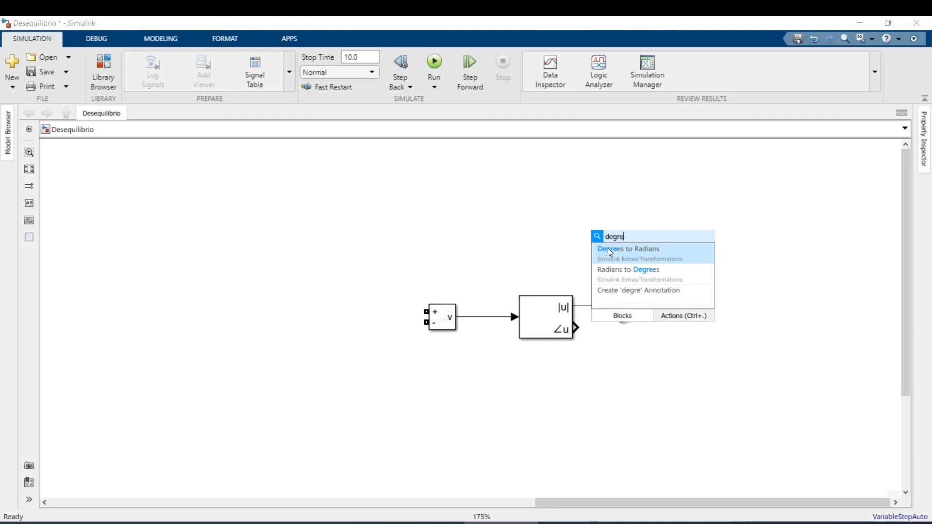
click(608, 249)
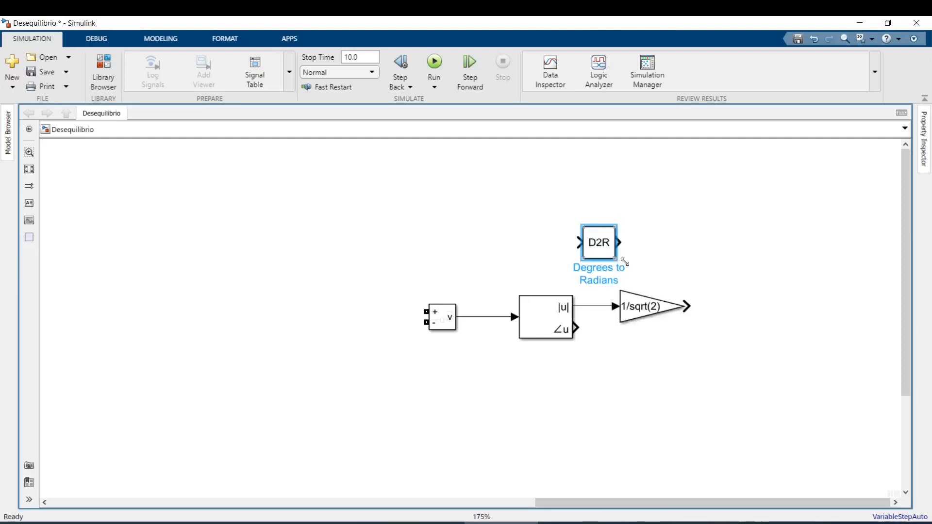
drag(611, 244, 648, 343)
- Add a Magnitude-Angle to Complex block fed by the Gain output as magnitude and the D2R output as angle
double_click(709, 323)
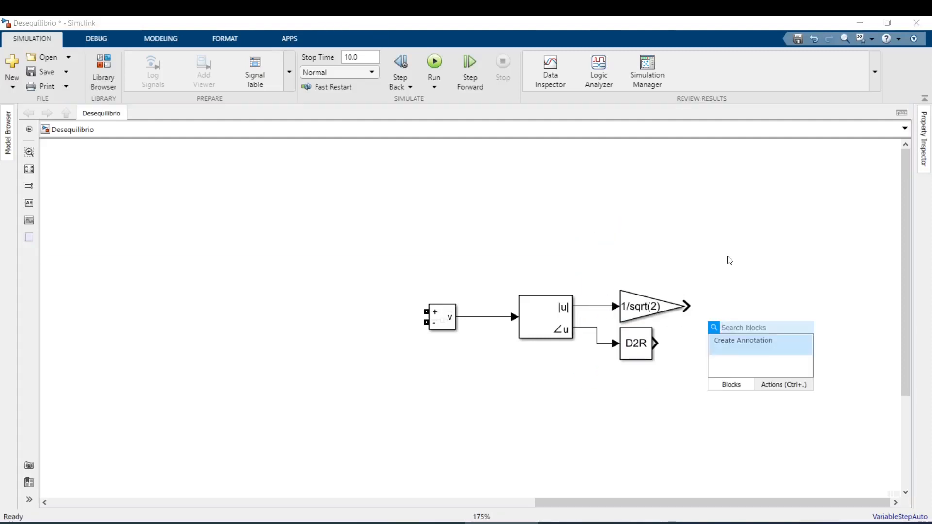
text(mag)
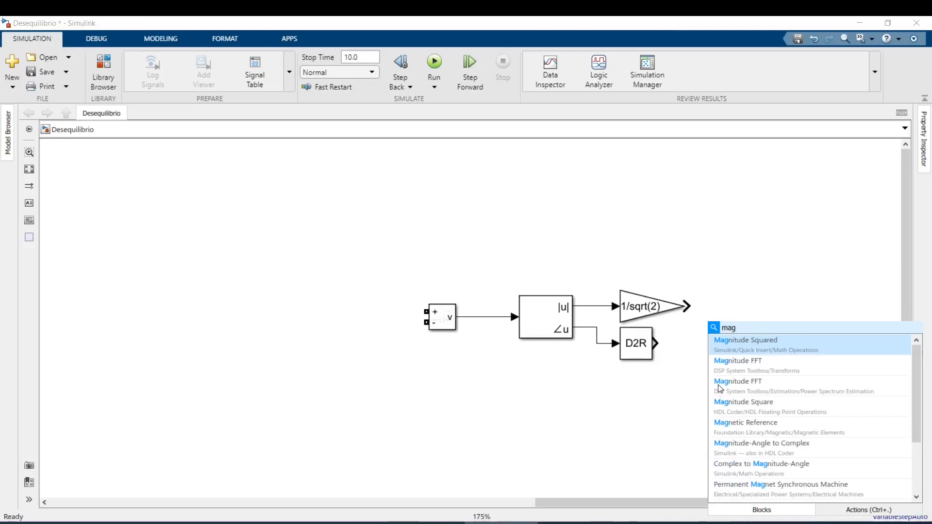
text(nitude an)
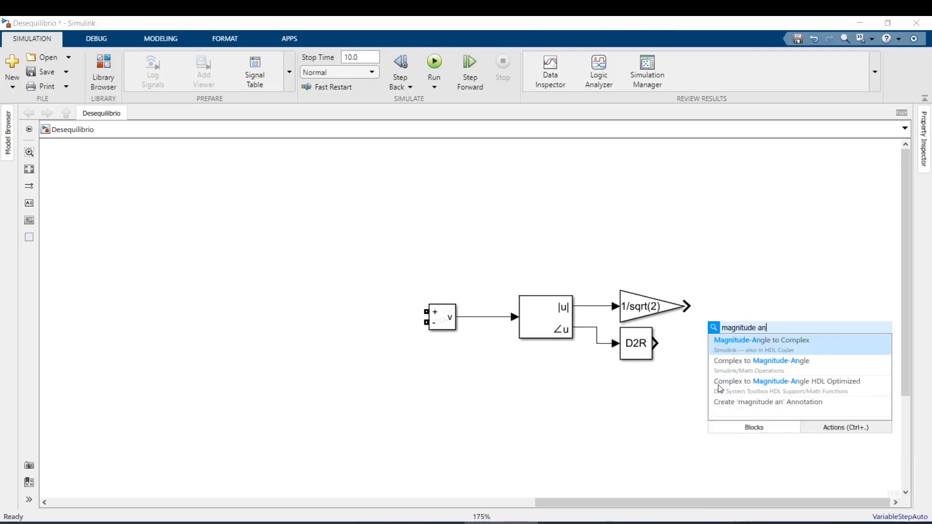
key(Return)
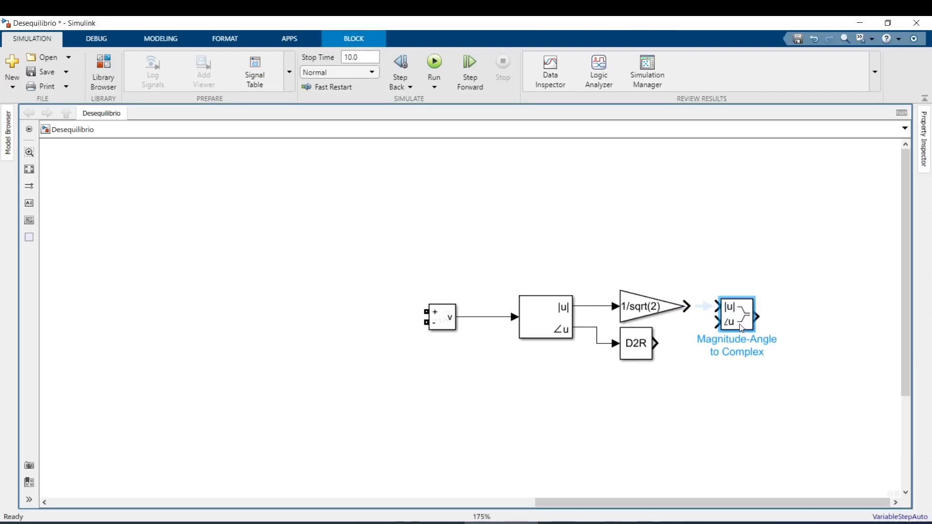
click(705, 307)
drag(718, 321, 654, 345)
click(651, 350)
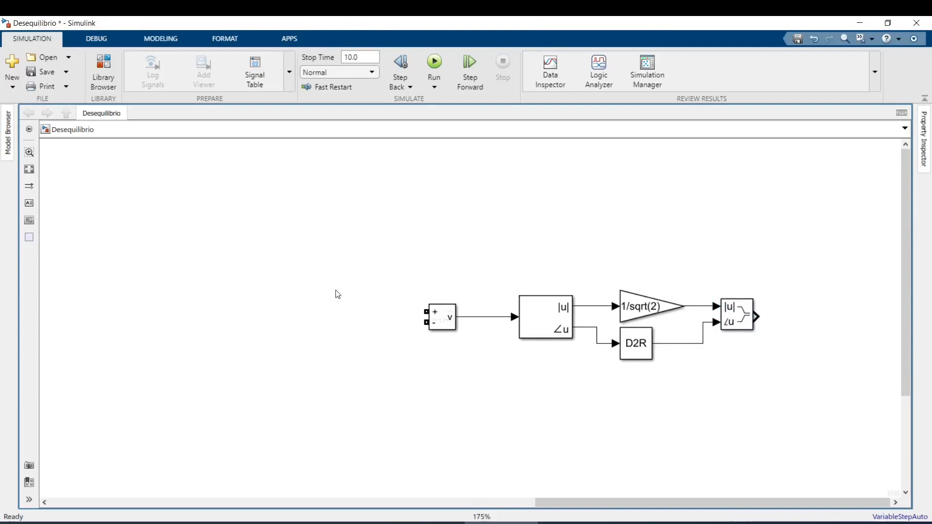
- Add a specialized power systems Ground block and connect it to the Voltage Measurement block's negative terminal
scroll(447, 343, down, 4)
scroll(584, 354, up, 4)
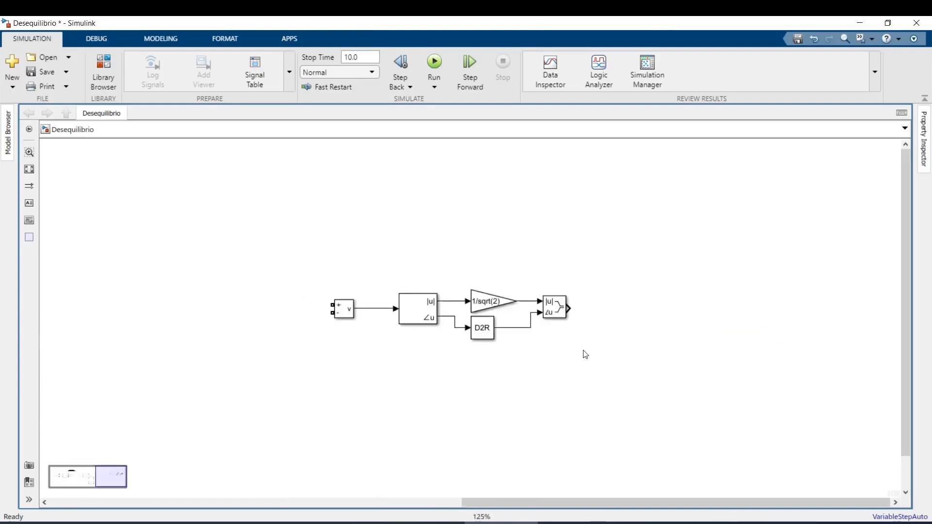
double_click(558, 362)
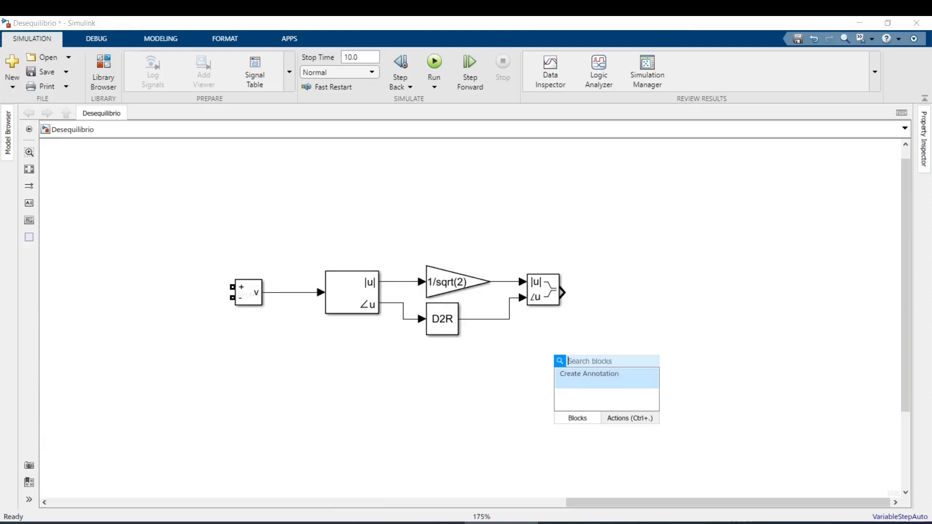
click(603, 330)
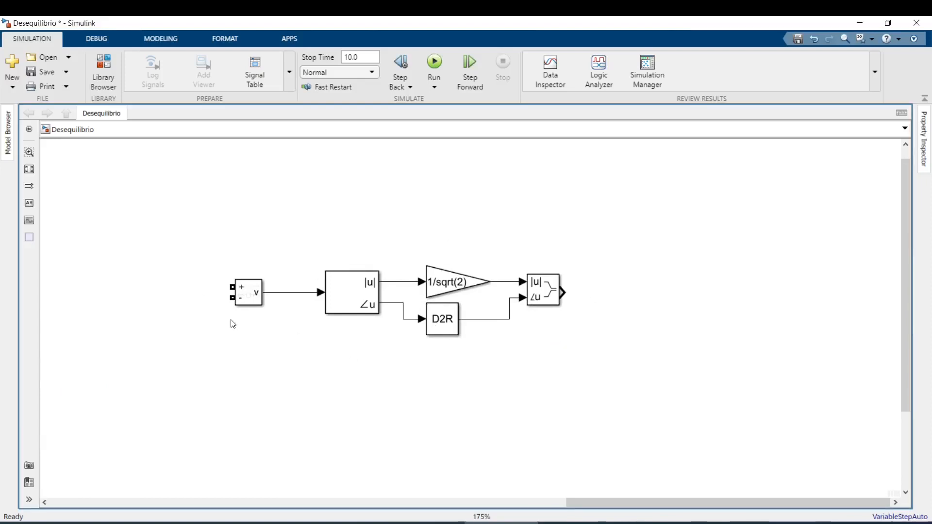
double_click(222, 334)
text(g)
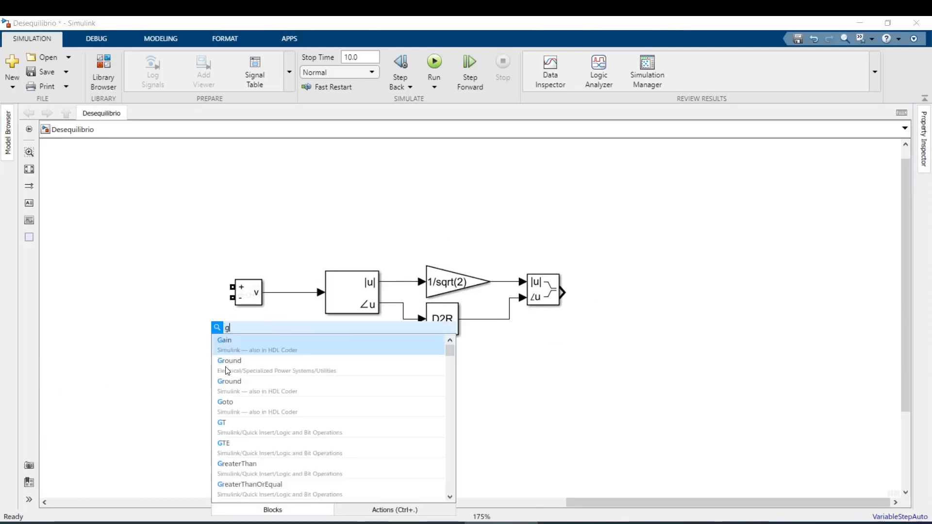
text(roun)
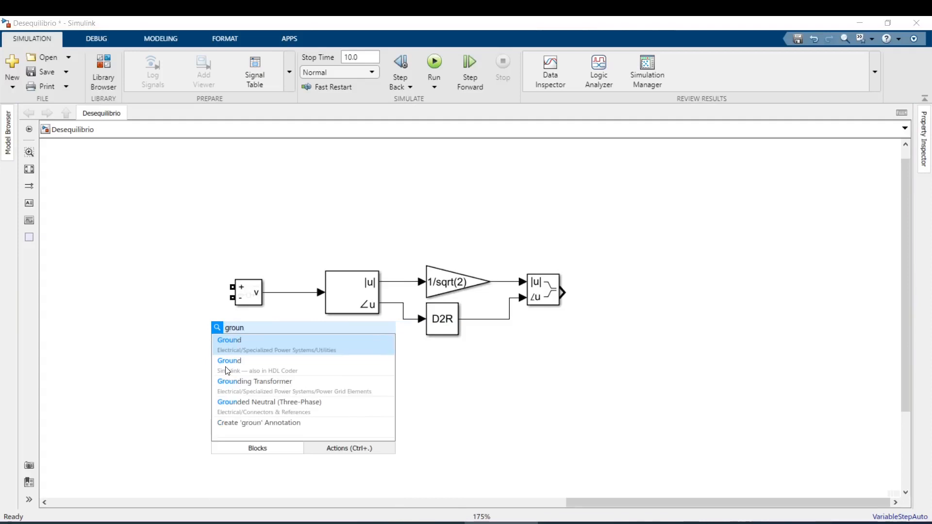
key(Return)
drag(219, 317, 232, 298)
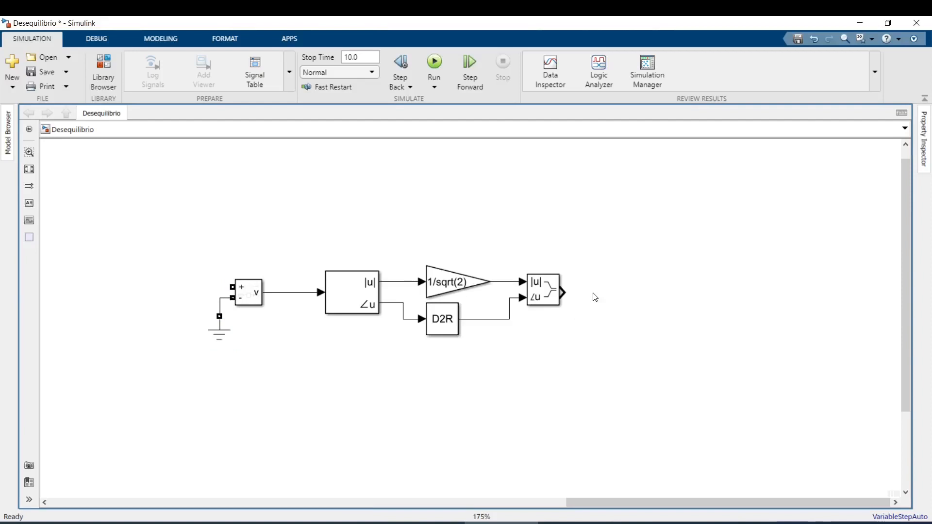
- Duplicate the complete voltage measurement chain twice, placing the copies one below the other under the original
drag(621, 255, 193, 356)
drag(350, 295, 350, 413)
scroll(383, 454, down, 3)
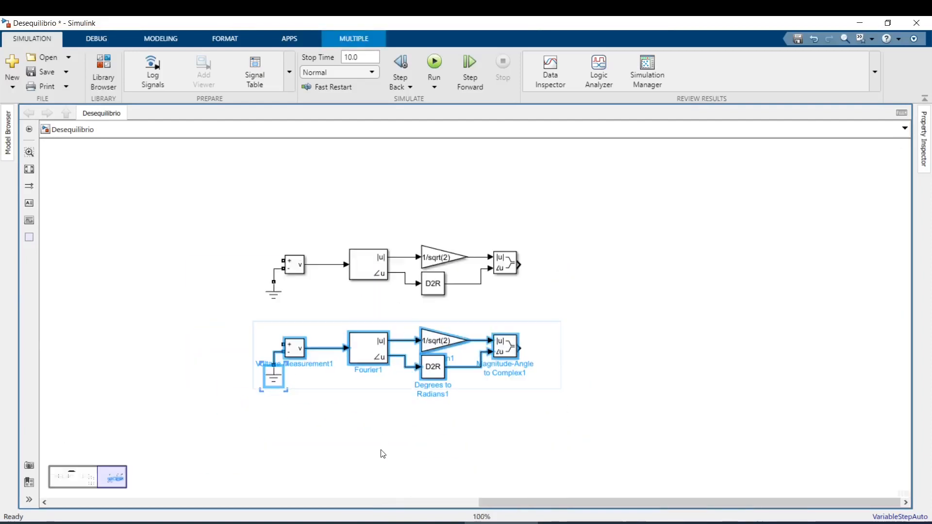
drag(357, 359, 371, 445)
click(761, 341)
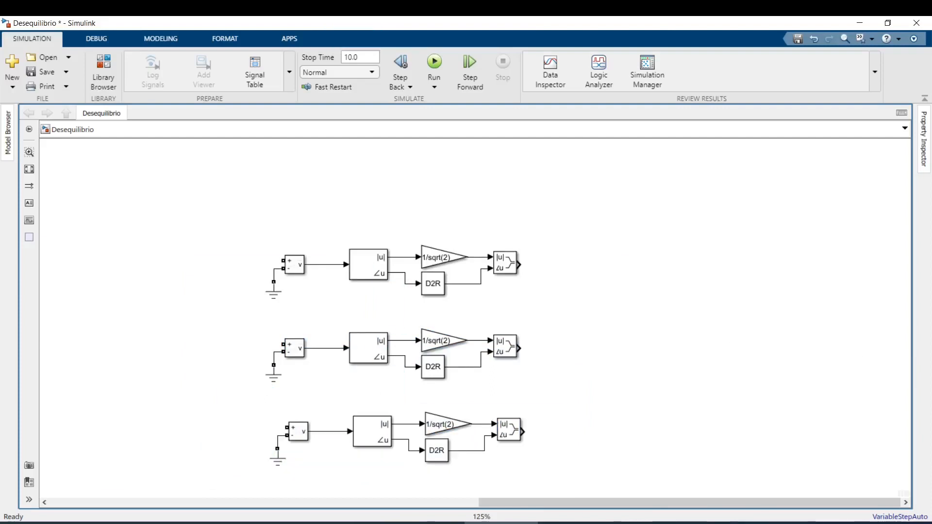
- Add a Constant block in the empty area beyond the first chain's Magnitude-Angle to Complex block
scroll(581, 350, up, 1)
scroll(585, 348, down, 1)
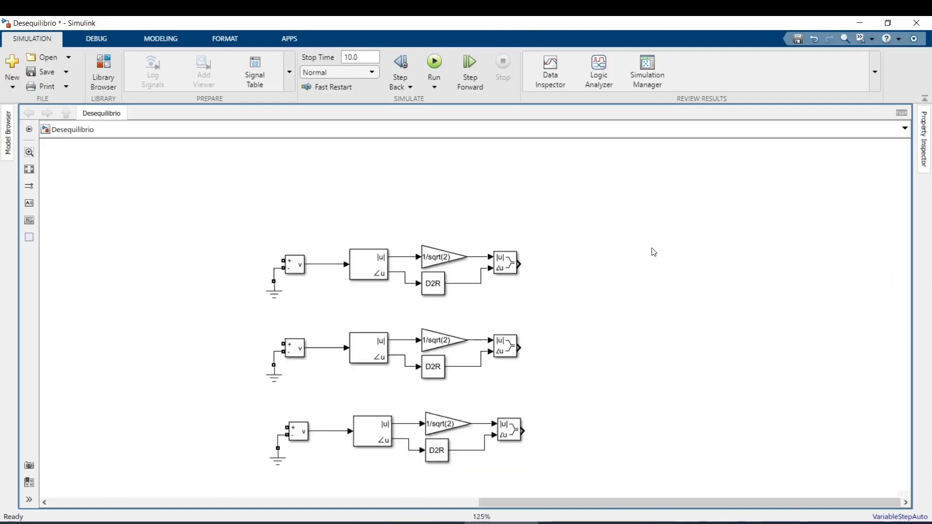
double_click(638, 240)
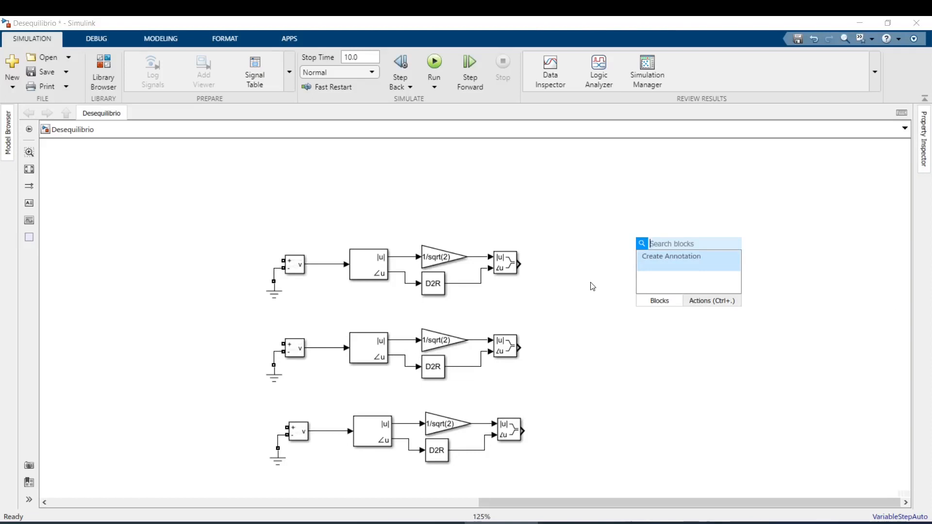
text(cons)
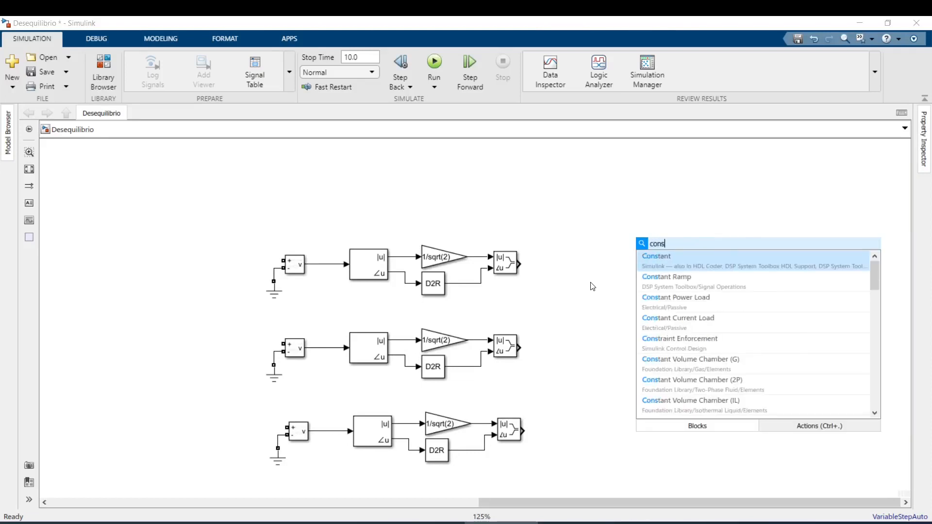
key(Return)
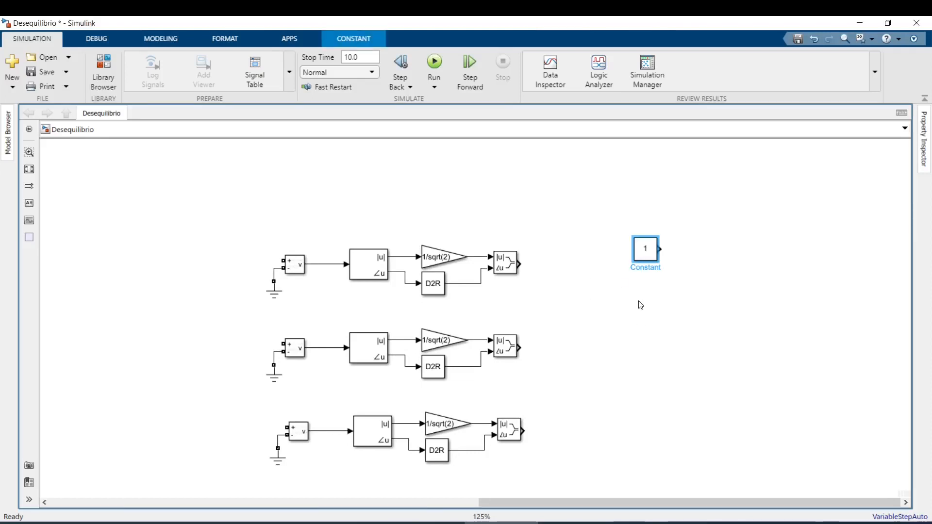
- Duplicate the Constant block directly below the original and set the copy's constant value to 120
drag(650, 258, 648, 306)
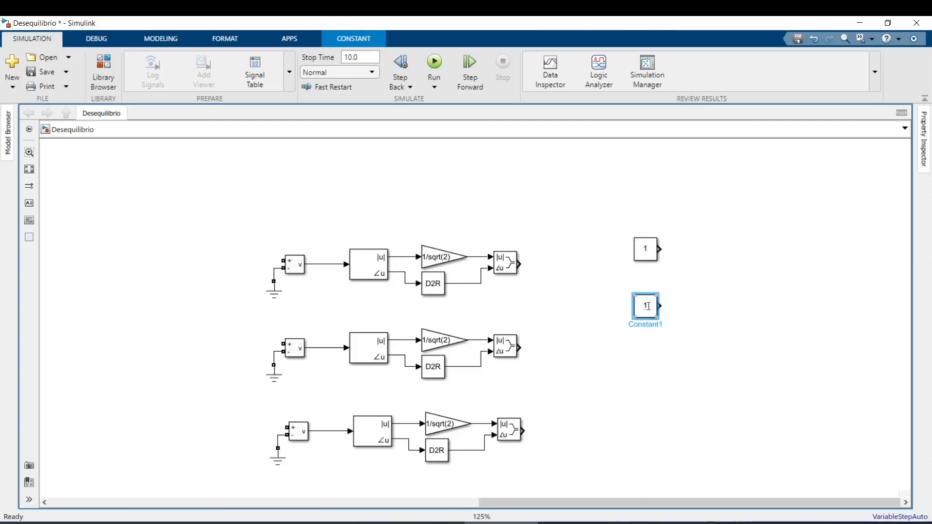
double_click(648, 306)
text(120)
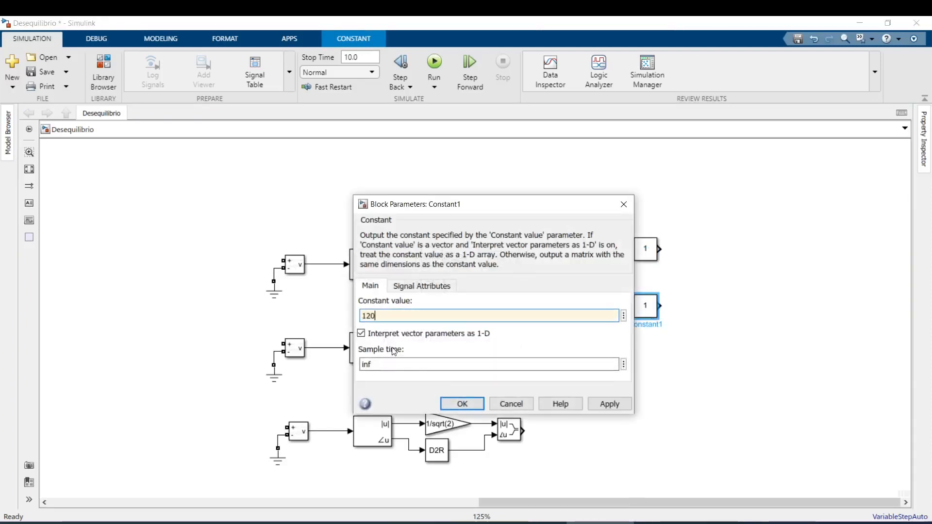
key(Return)
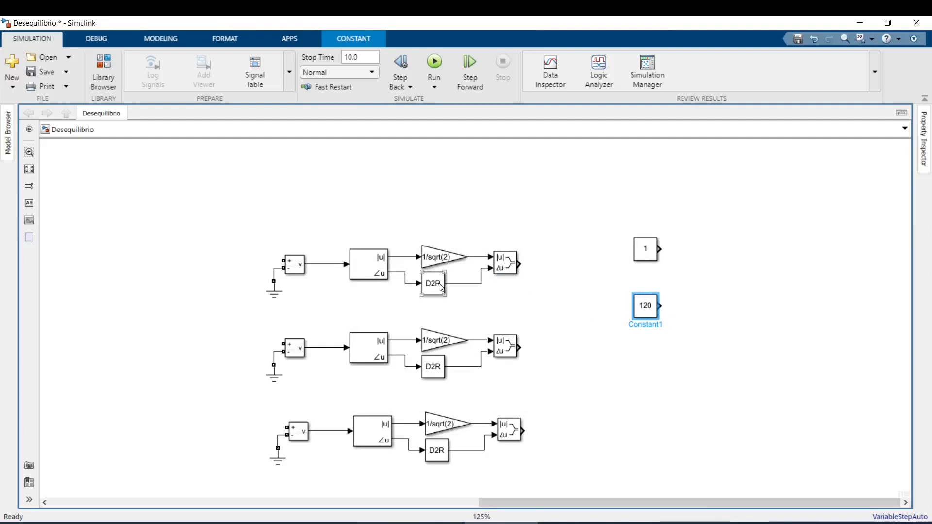
- Copy the D2R and Magnitude-Angle to Complex blocks beside the constants, wiring 1 as magnitude and 120 through D2R as angle
drag(442, 287, 710, 309)
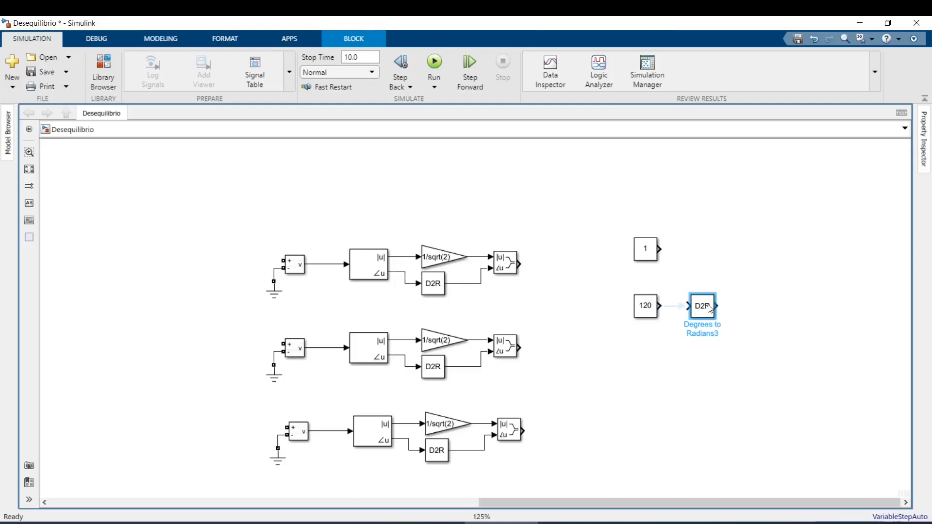
drag(510, 267, 766, 267)
drag(717, 306, 660, 249)
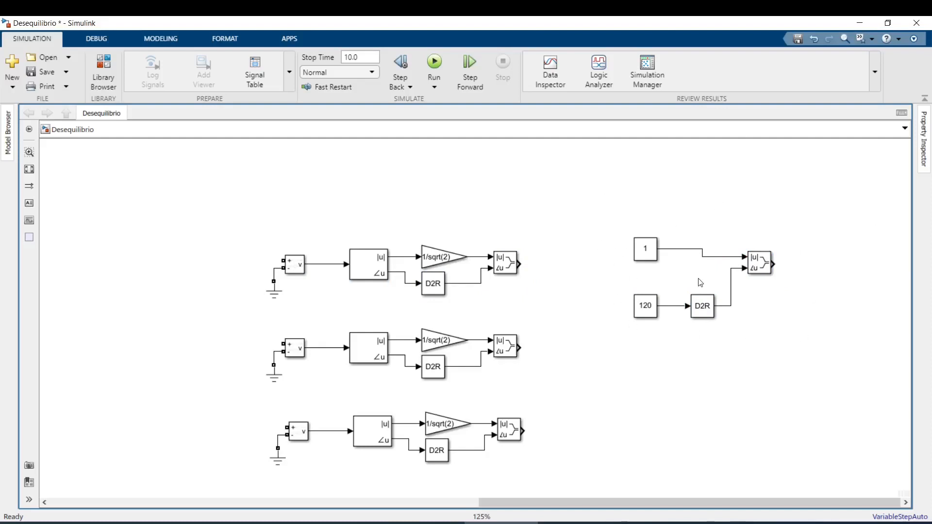
- Group the constants, D2R and Magnitude-Angle to Complex blocks into a subsystem and name it a
drag(609, 212, 798, 357)
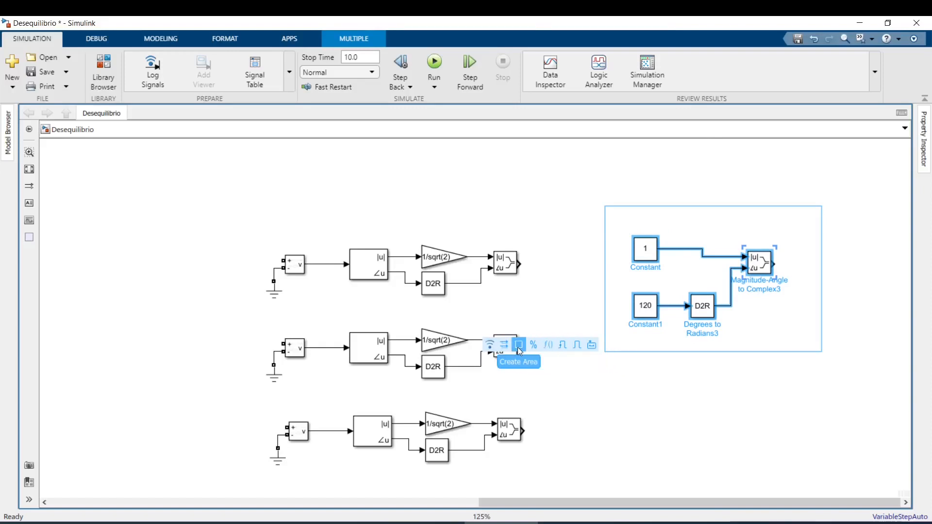
click(592, 346)
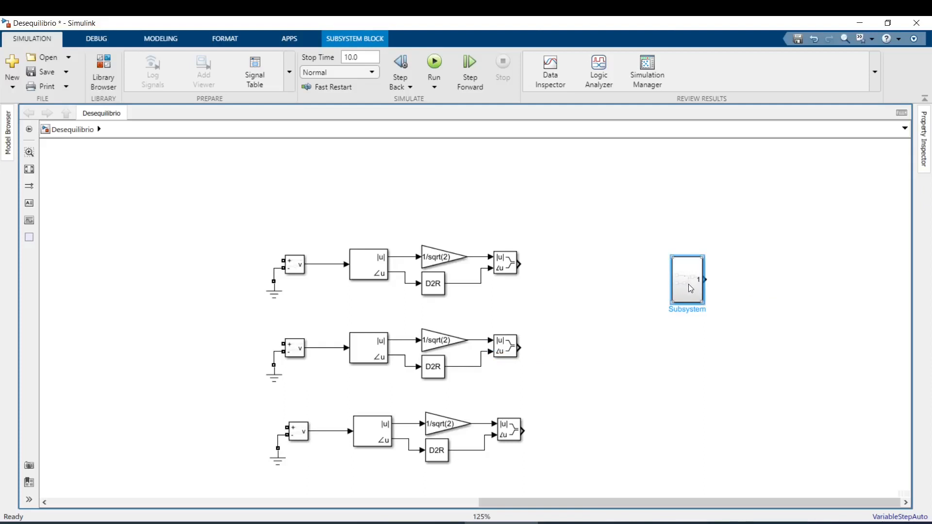
double_click(692, 310)
text(A)
click(720, 287)
- Duplicate subsystem a directly below itself and rename the copy a2
drag(684, 281, 686, 350)
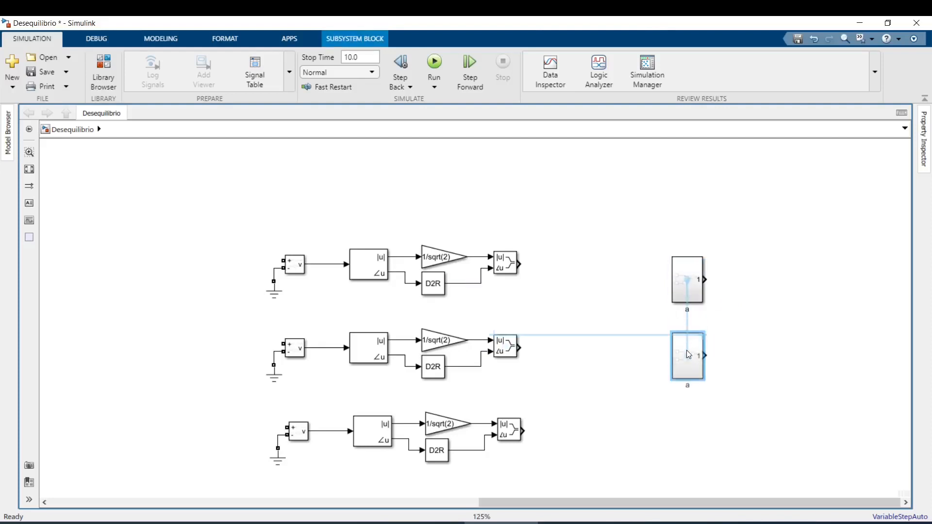
click(687, 384)
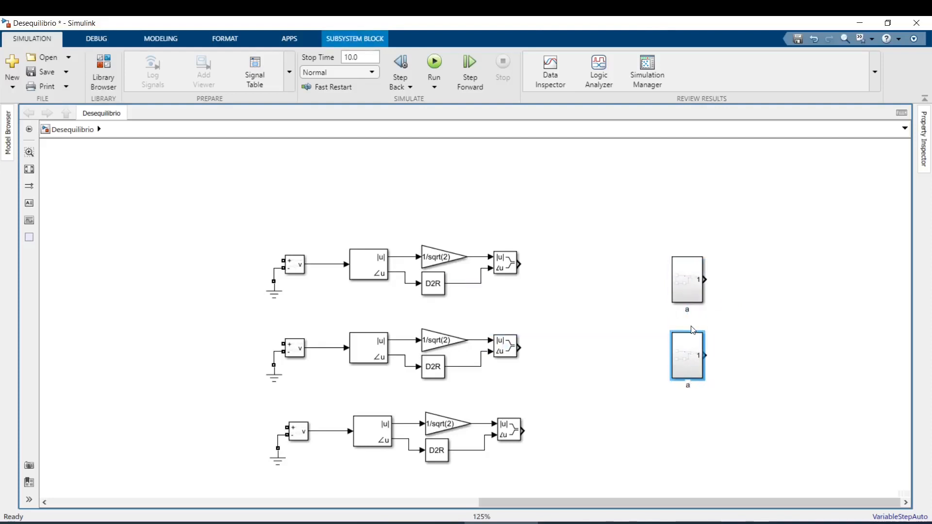
click(772, 438)
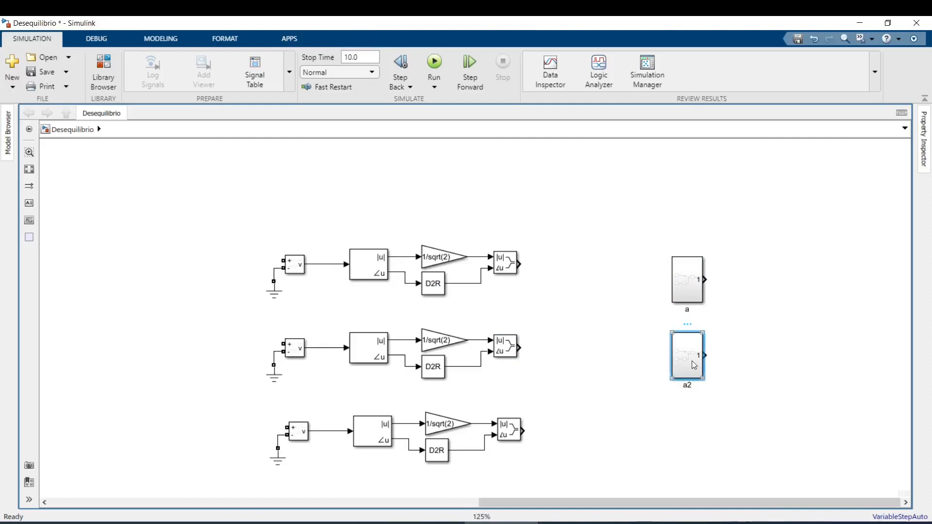
- Inside subsystem a2, set the angle constant to 240 and return to the top level of the model
double_click(692, 360)
click(401, 351)
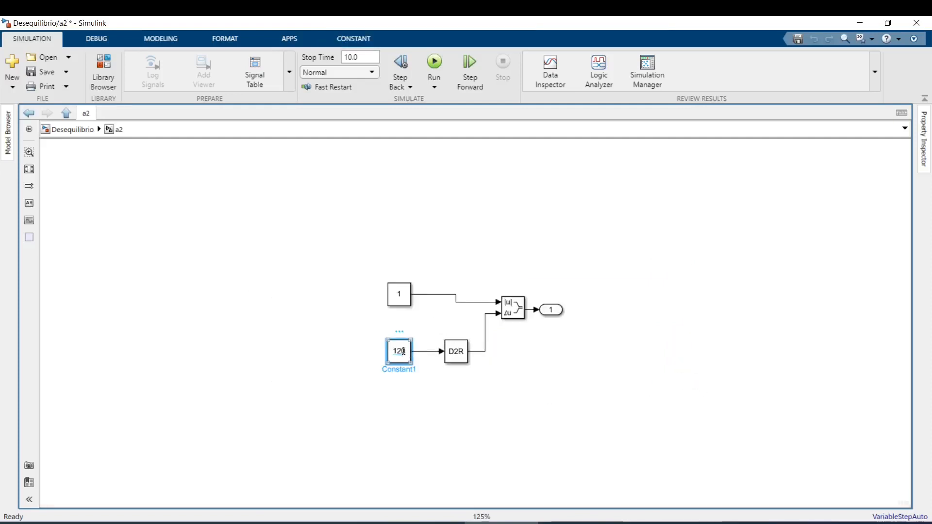
click(401, 351)
text(240)
click(383, 377)
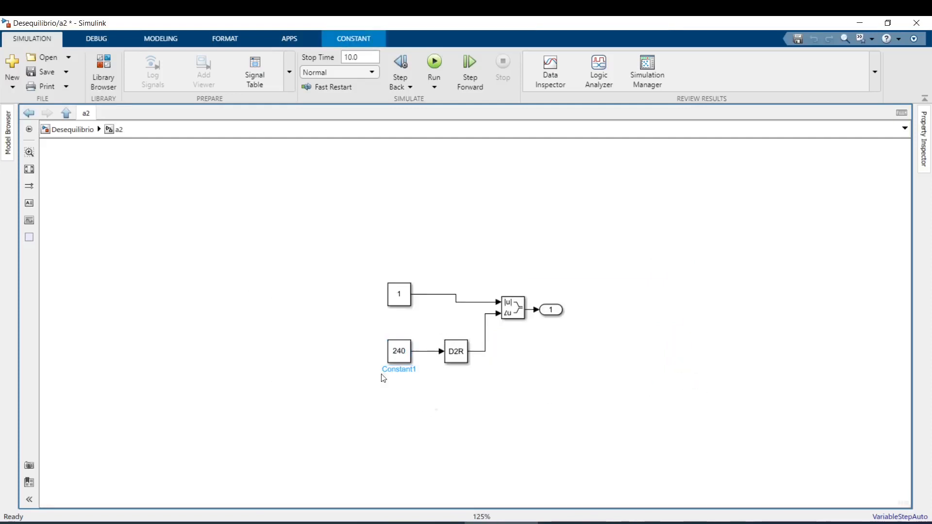
click(80, 130)
- Shrink subsystems a2 and a, and move a between the first and second measurement chains' outputs
click(700, 380)
drag(704, 380, 696, 362)
click(700, 302)
drag(702, 304, 697, 287)
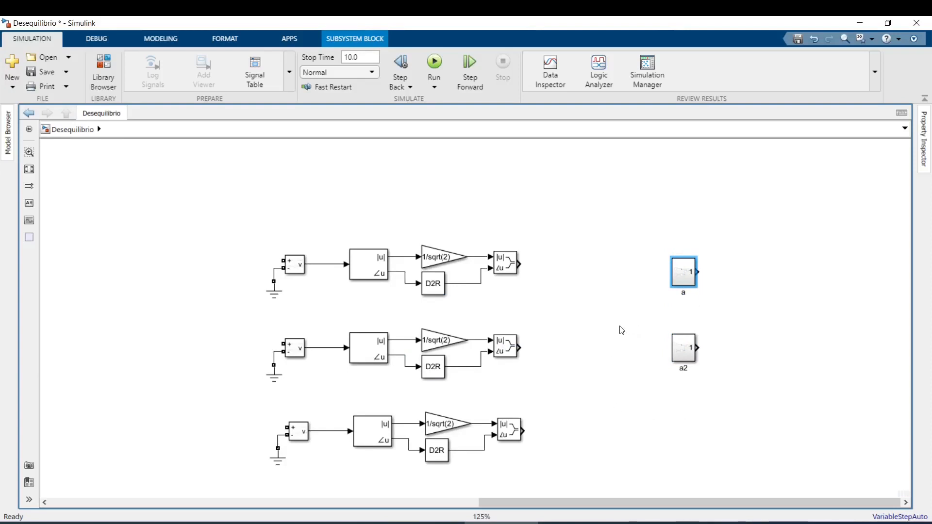
drag(685, 277, 577, 312)
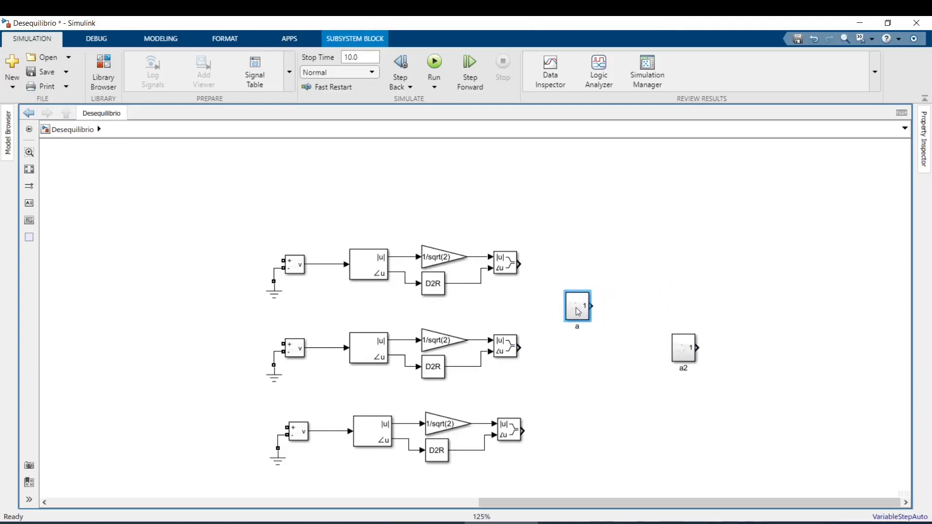
- Place an enlarged Add block with signs +++ beyond the first chain and feed its first input from that chain's complex output
double_click(687, 246)
text(add)
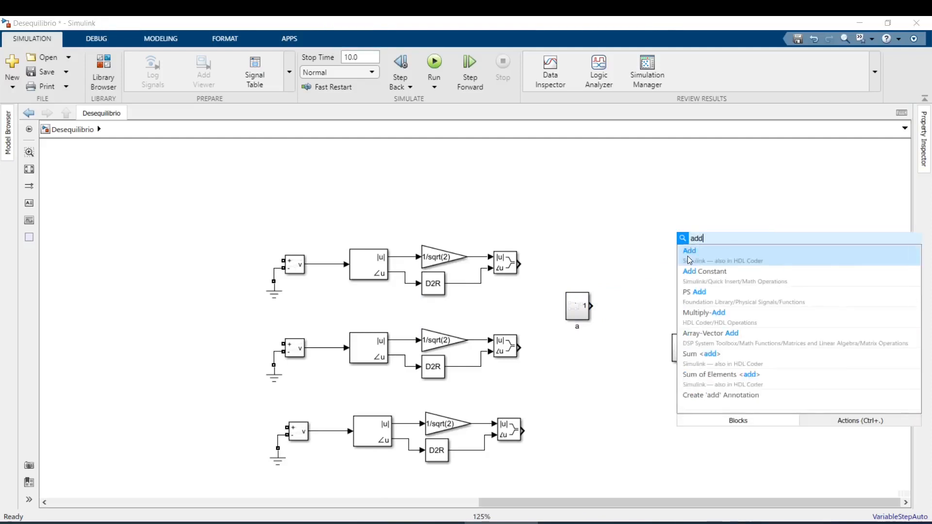
click(690, 260)
double_click(692, 249)
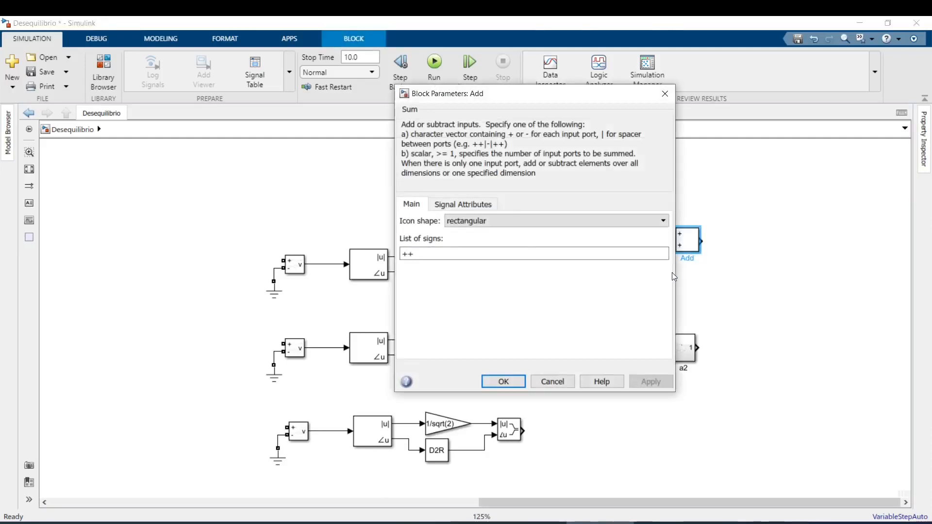
text(+)
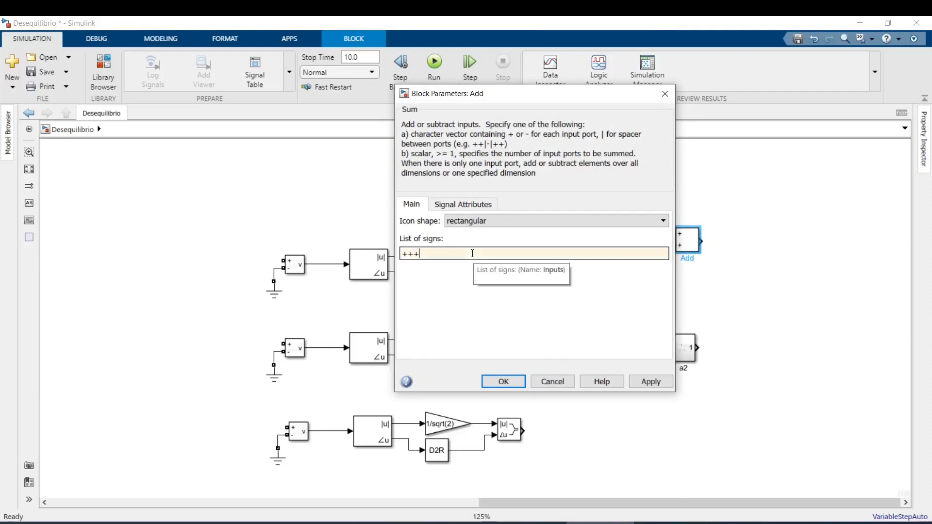
key(Return)
drag(700, 255, 707, 275)
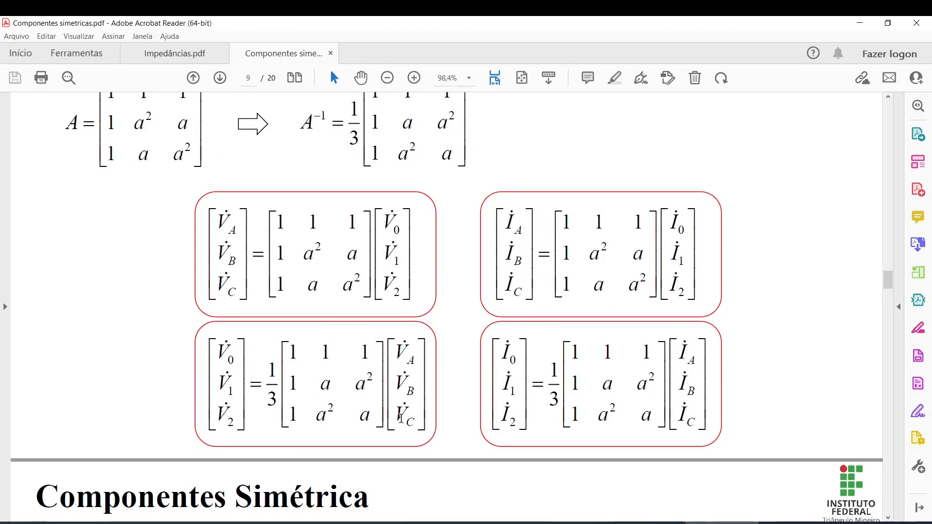
- Back in the Simulink model, add a Product block multiplying subsystem a by the second chain's phasor, feeding Add's second input, and tidy the layout
click(860, 23)
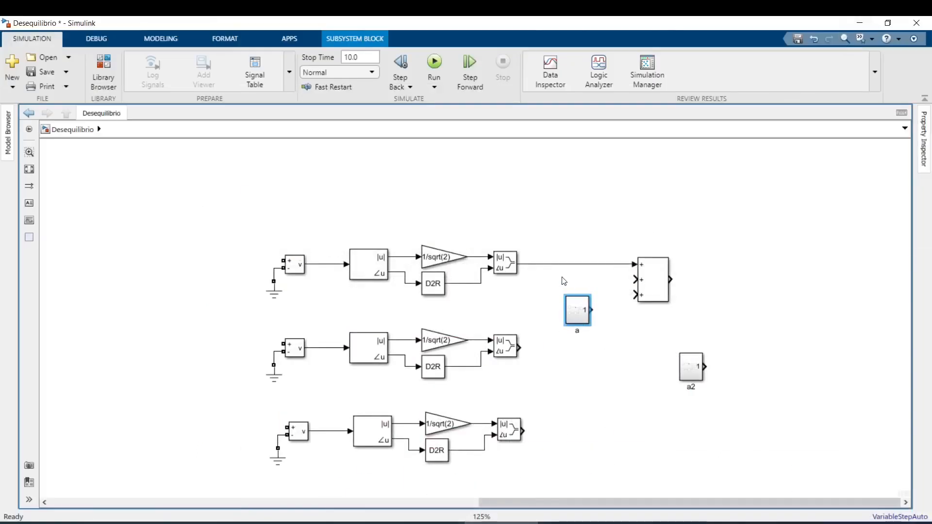
double_click(573, 366)
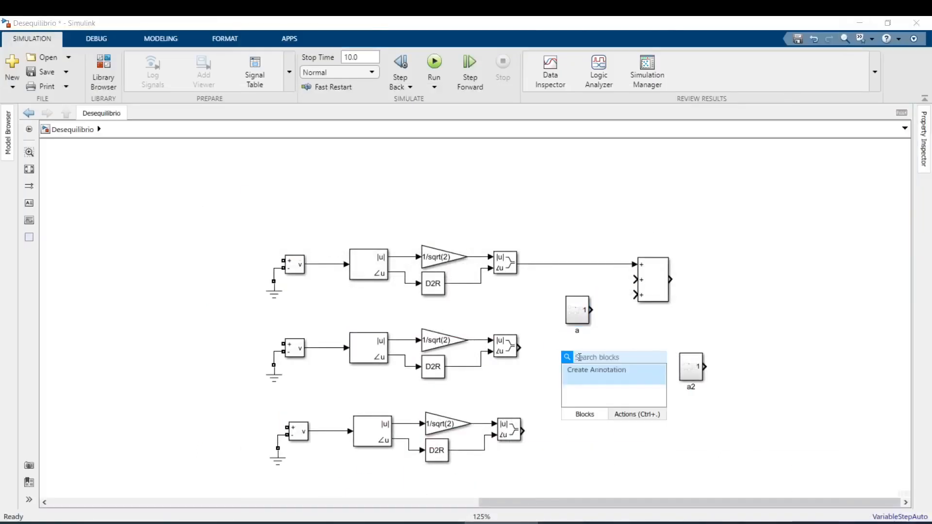
text(produ)
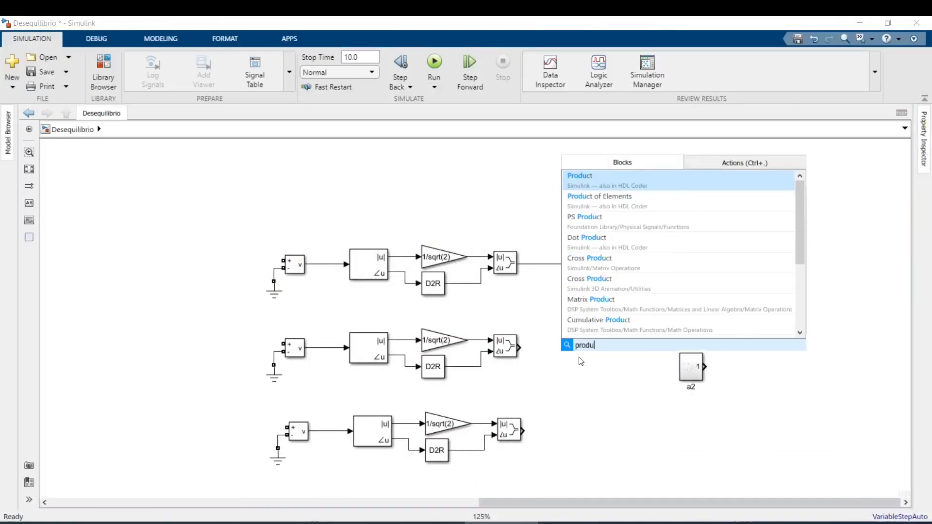
key(Return)
drag(573, 367, 612, 351)
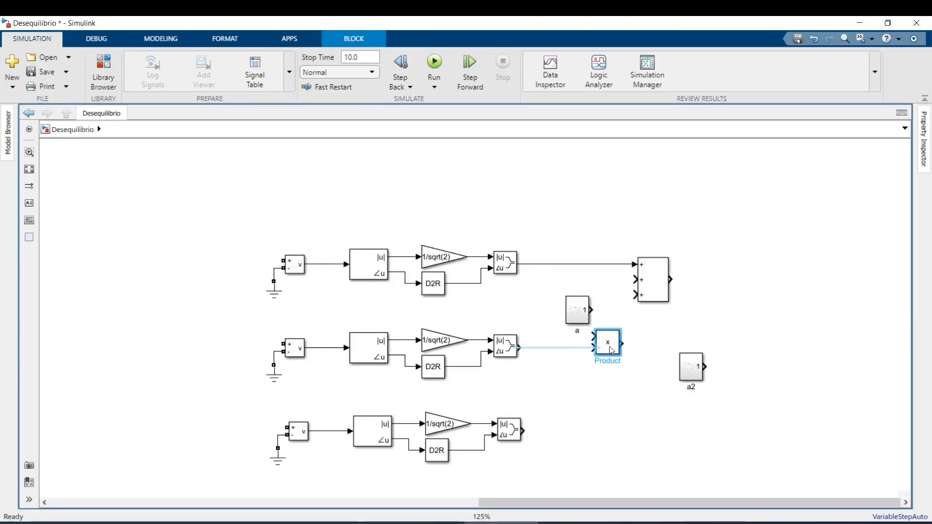
mouse_move(583, 313)
mouse_down()
mouse_move(552, 313)
mouse_move(592, 337)
mouse_up()
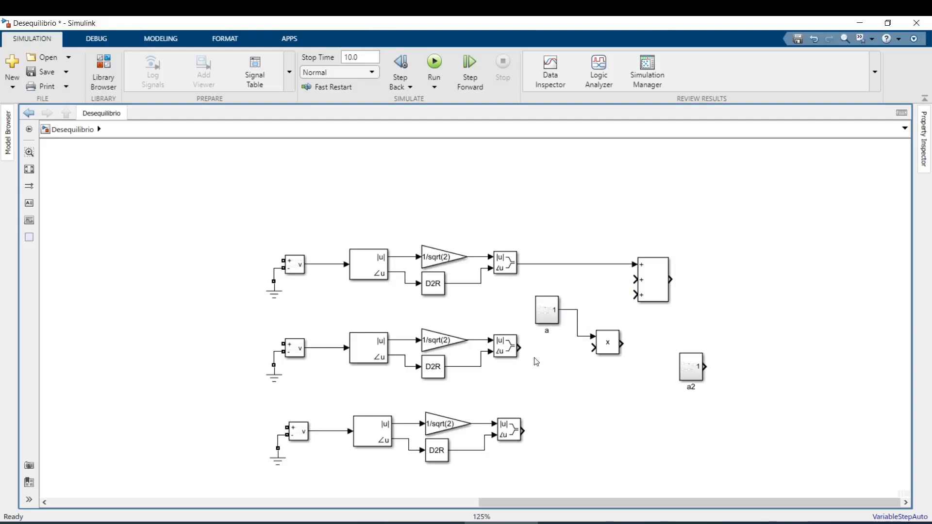
mouse_move(520, 351)
mouse_down()
mouse_move(593, 347)
mouse_move(634, 277)
mouse_up()
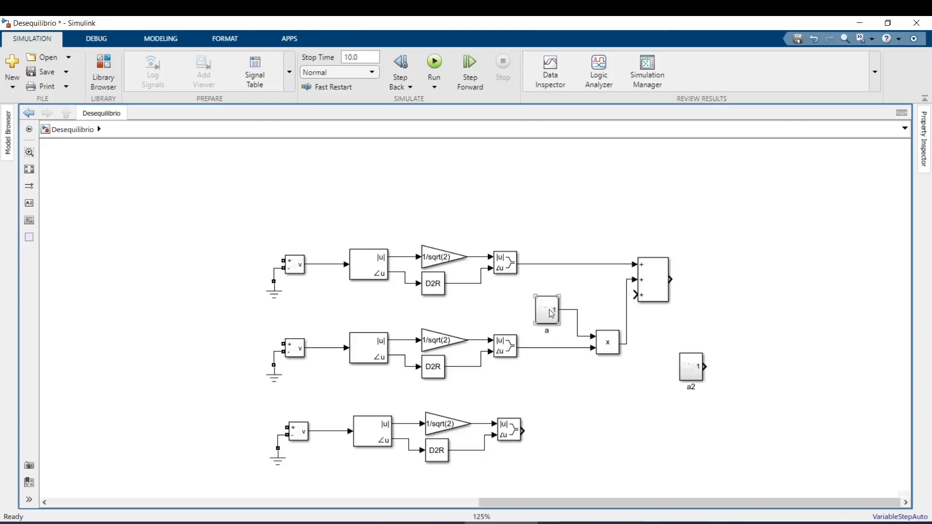
drag(551, 305, 501, 305)
drag(607, 343, 574, 324)
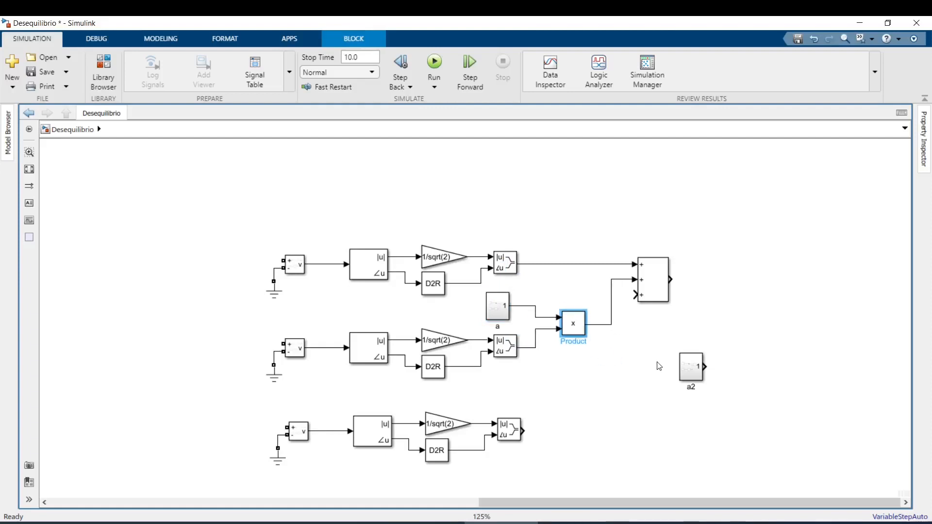
- Move a2 beside the third chain and copy the Product block to multiply it by that chain's phasor, feeding Add's third input
drag(698, 376, 602, 384)
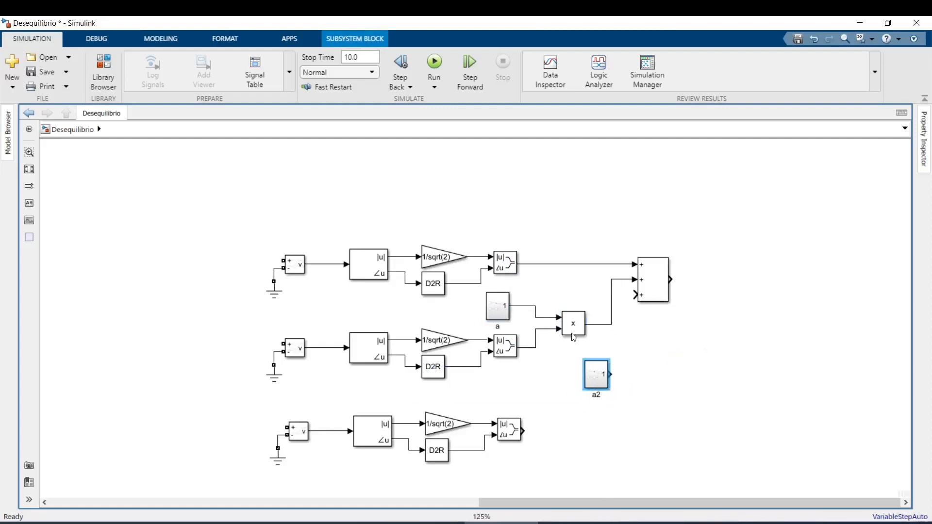
mouse_move(579, 329)
mouse_down()
mouse_move(566, 424)
mouse_move(577, 432)
mouse_move(523, 434)
mouse_up()
mouse_move(599, 381)
mouse_down()
mouse_move(528, 397)
mouse_move(560, 421)
mouse_move(618, 374)
mouse_move(635, 297)
mouse_up()
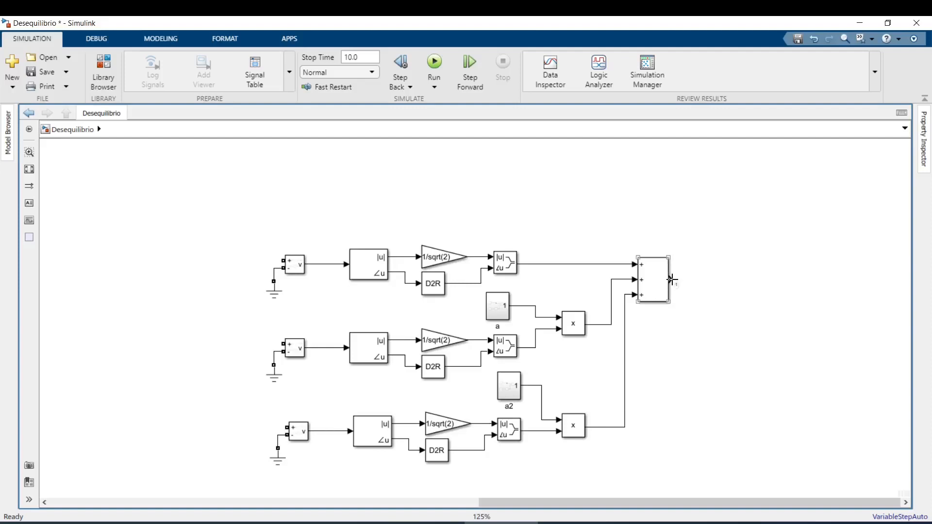
- Copy a Gain block beyond the Add block, set its gain to 1/3 and connect it to the Add output
click(439, 258)
drag(439, 257, 728, 278)
double_click(728, 278)
text(1/3)
key(Return)
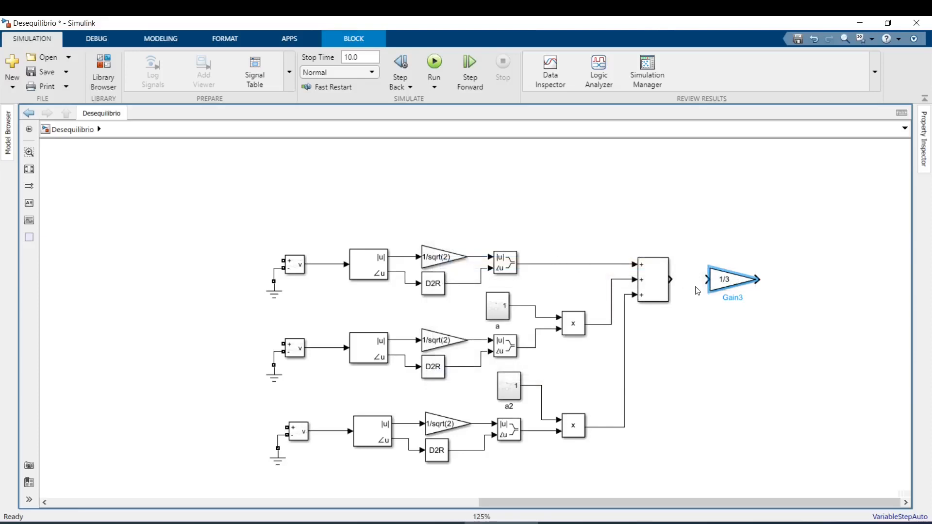
drag(707, 277, 671, 279)
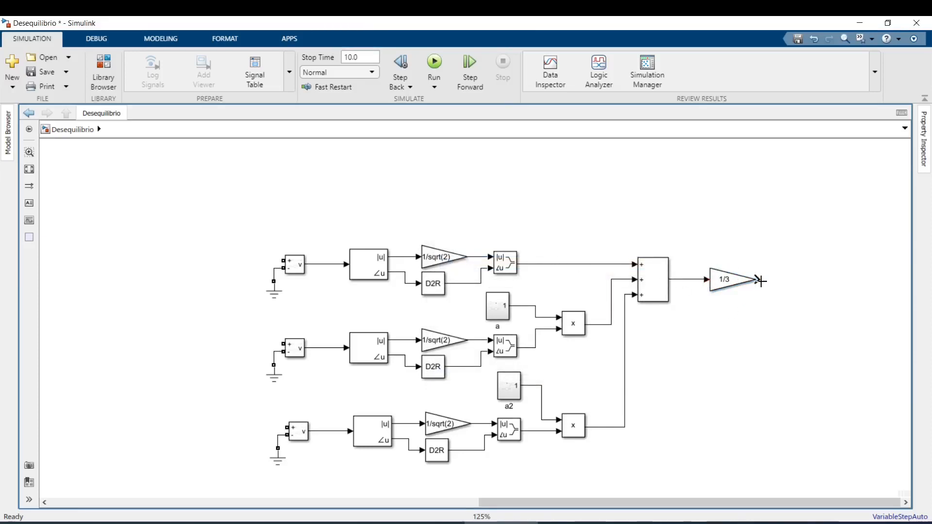
- Add an Abs block after the 1/3 Gain, connect the two and draw an open signal line from the Abs output
drag(790, 279, 790, 279)
double_click(768, 316)
text(abs)
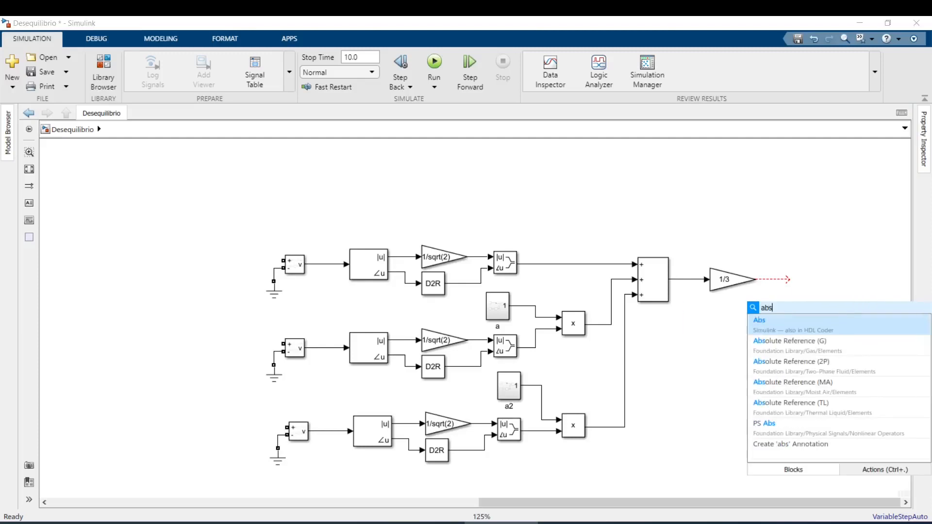
click(765, 324)
drag(770, 320, 864, 279)
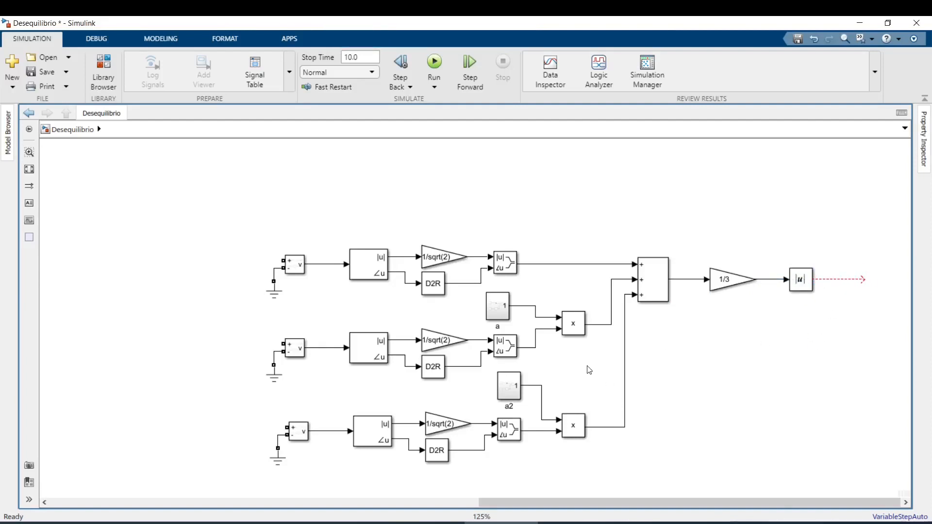
- Duplicate the Add block below the 1/3 Gain and branch the first chain's phasor into its first input
click(658, 283)
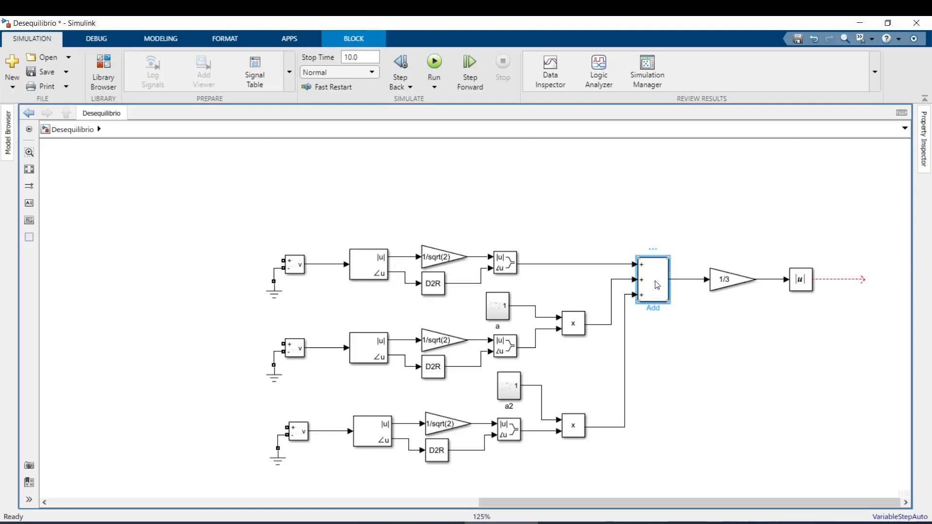
drag(658, 288, 592, 265)
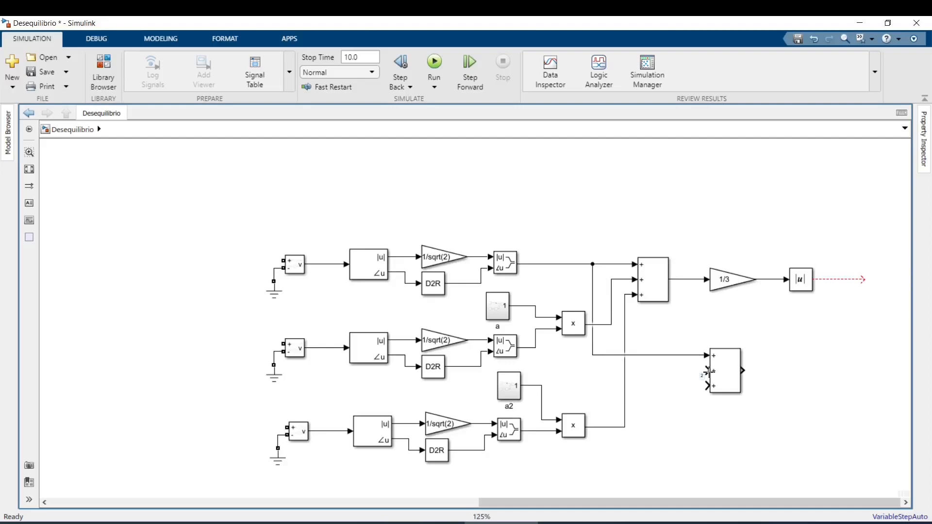
click(534, 348)
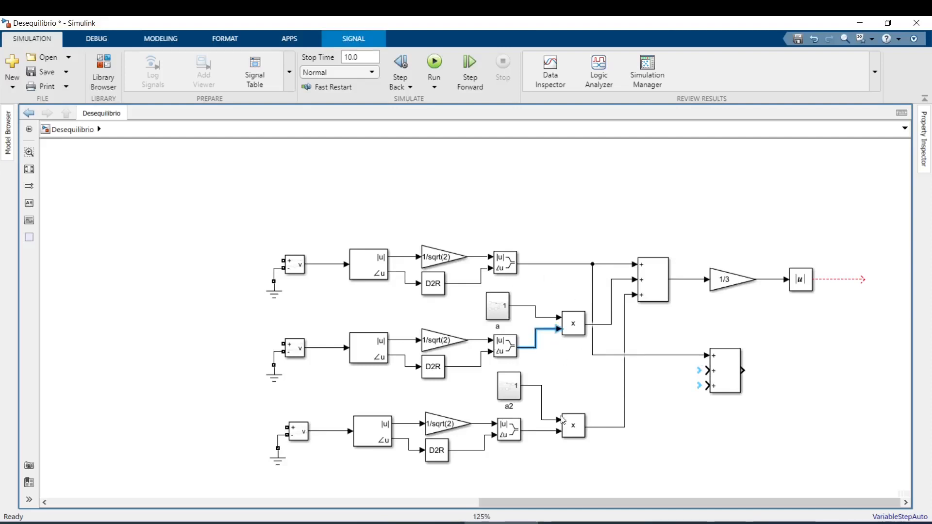
- Duplicate subsystem a2 and the third chain's Product block into the free area below the second Add block
click(576, 435)
shift+click(505, 385)
drag(577, 431, 692, 472)
click(518, 418)
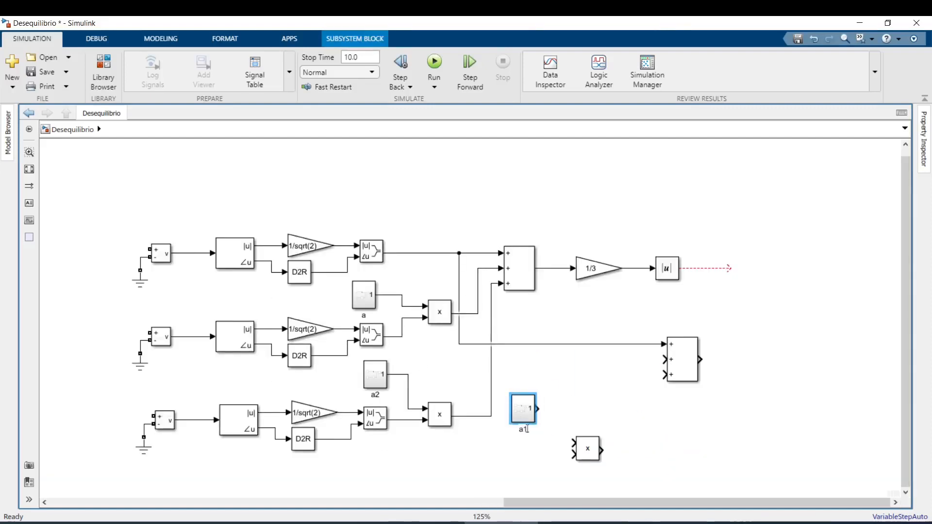
- Rename the copied a2 subsystem to a2_1 and connect its output to the first input of the duplicated Product block
click(527, 429)
key(BackSpace)
text(2_1)
click(616, 419)
drag(538, 408, 579, 445)
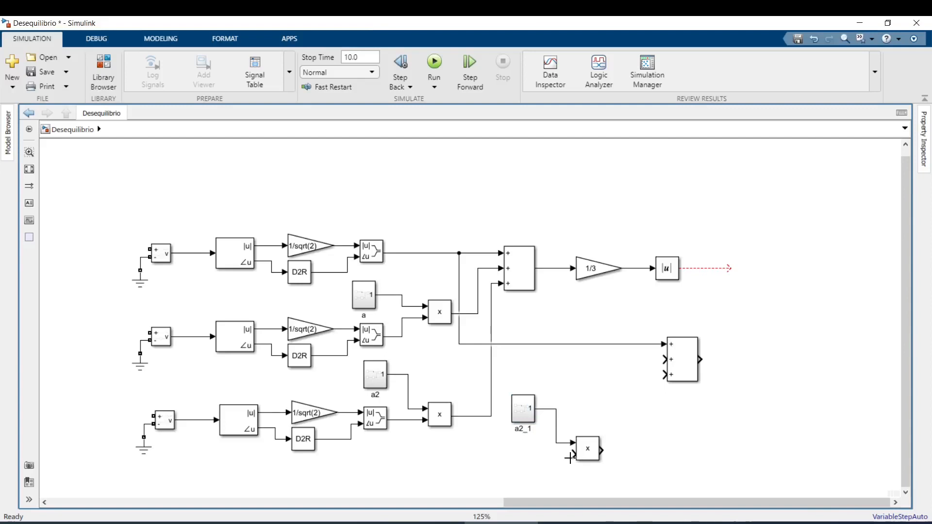
- Branch the second chain's phasor into the duplicated Product block's free input and feed its output to the second Add block's middle input
drag(573, 456, 402, 336)
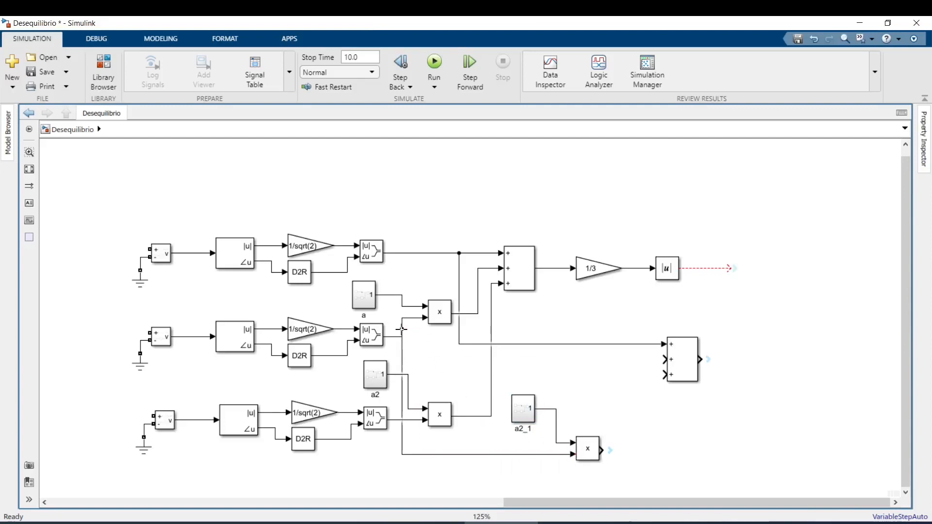
click(441, 419)
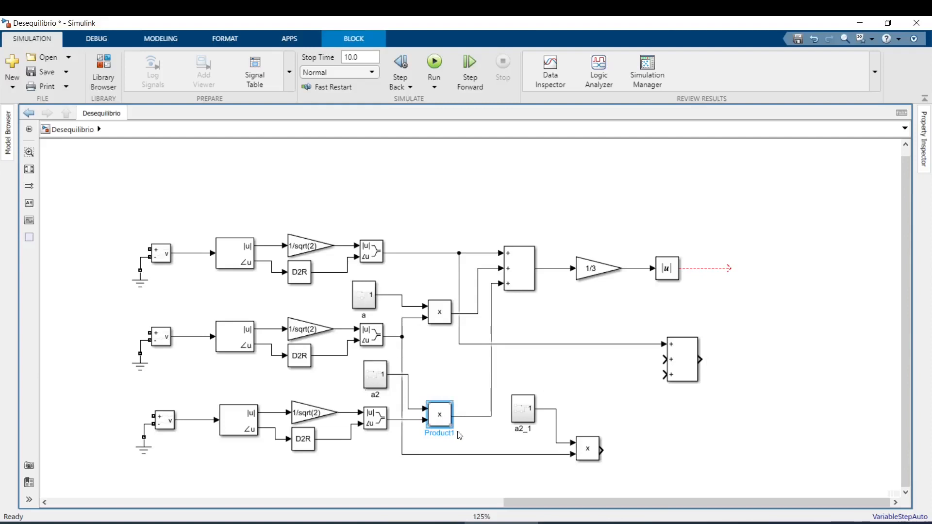
drag(604, 452, 663, 358)
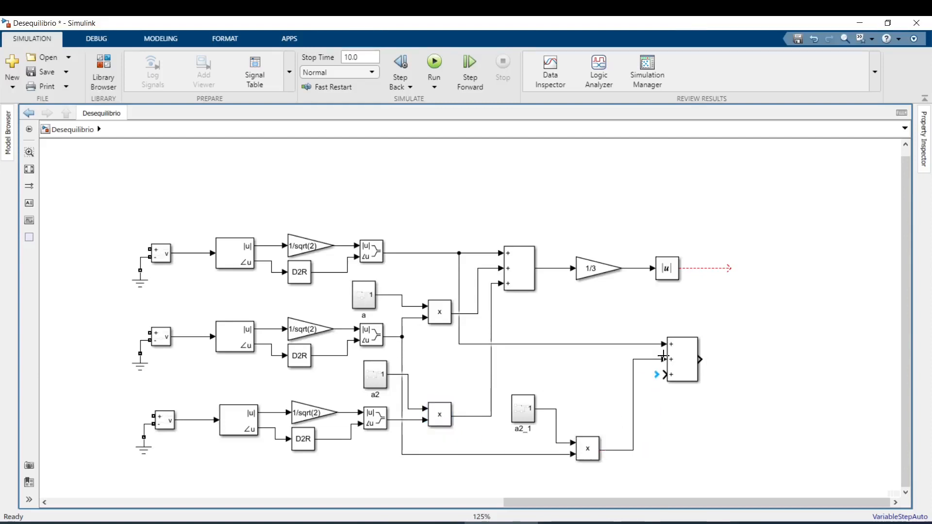
- Duplicate subsystem a and its Product block above a2_1, naming the subsystem copy a_1, and connect a_1 to the Product copy's first input
click(444, 316)
shift+click(365, 296)
drag(441, 318, 608, 392)
click(526, 385)
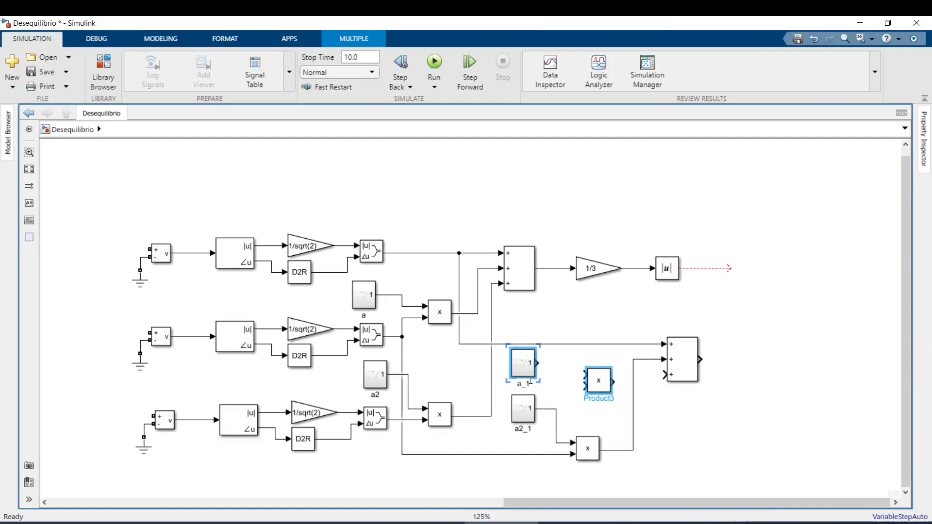
click(565, 393)
drag(537, 363, 580, 375)
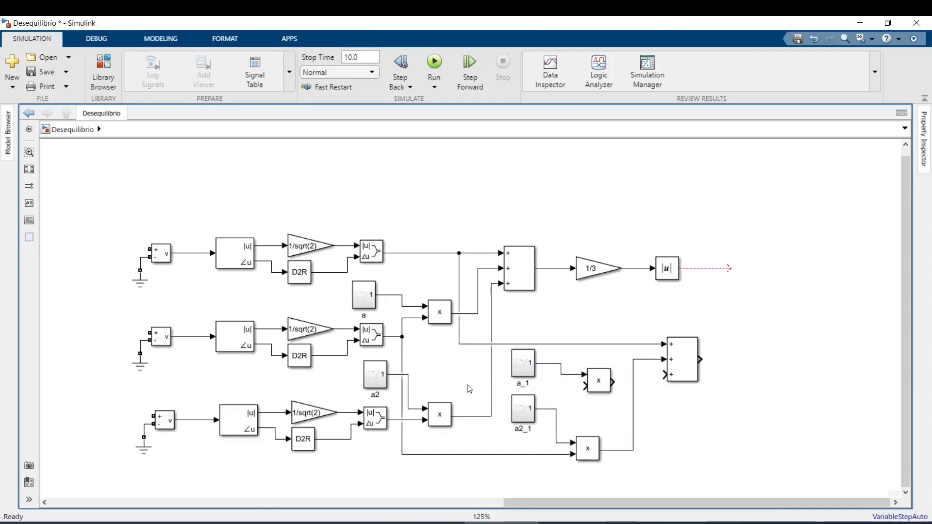
- Branch the third chain's phasor into a_1's Product block and connect that product to the second Add block's last input
double_click(586, 387)
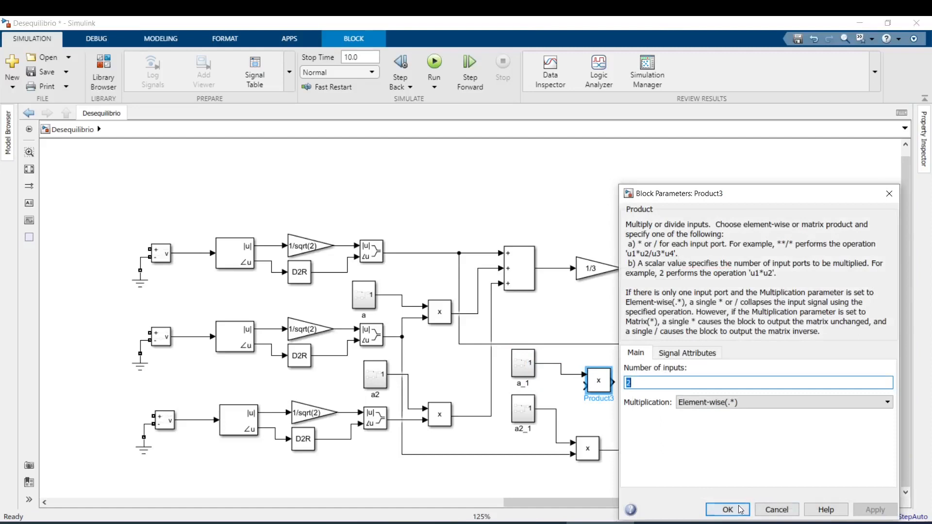
click(725, 509)
drag(584, 398, 413, 420)
- Duplicate the 1/3 Gain and Abs blocks with their signal lines after the second Add block and connect them to its output
drag(705, 216, 562, 285)
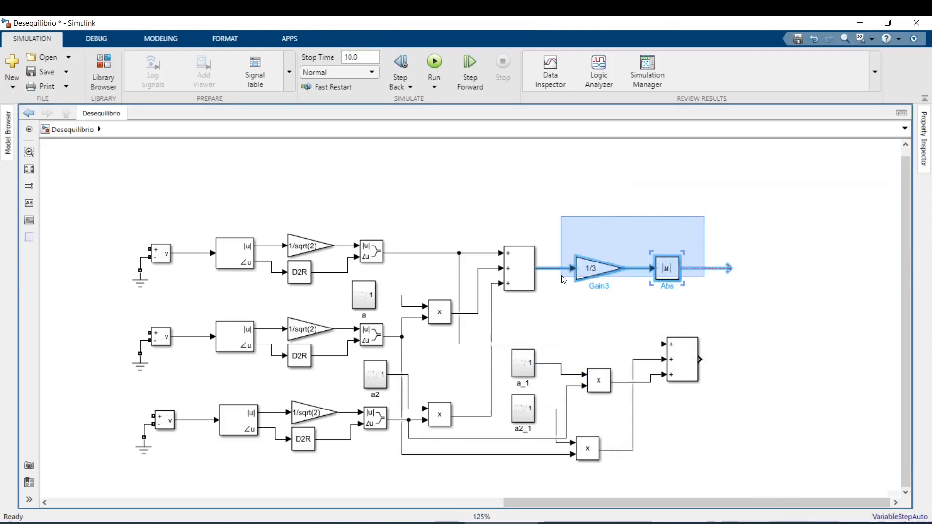
drag(616, 276, 769, 359)
click(770, 416)
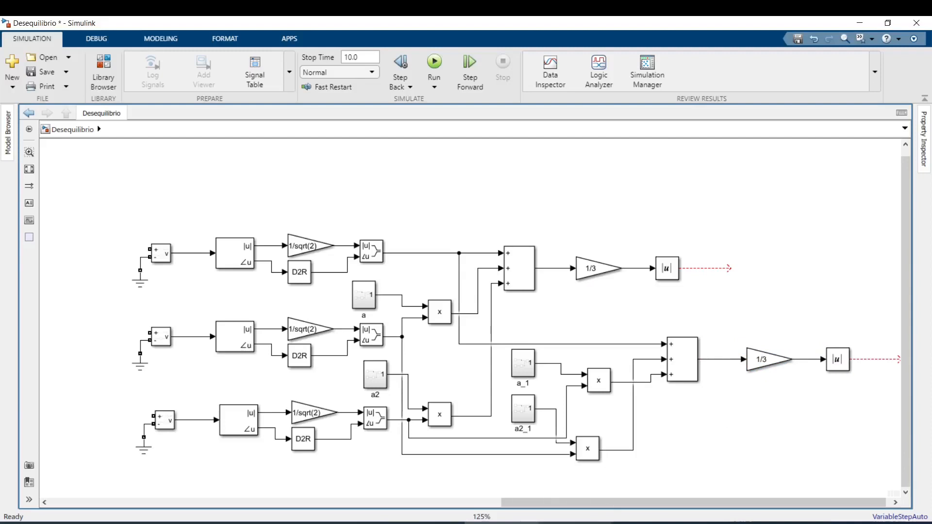
- Move subsystem a closer to its Product block and rearrange the a2_1 and a_1 branches, with a2_1 above a_1
click(373, 413)
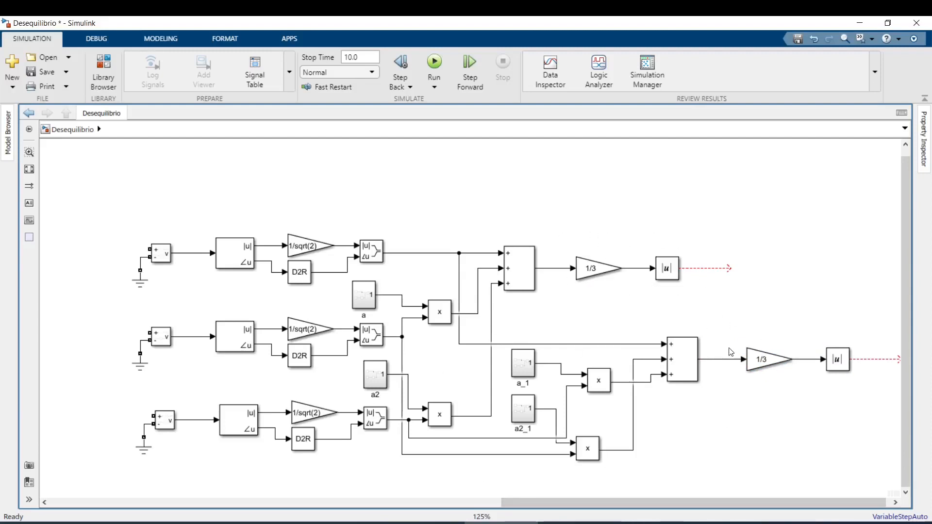
drag(596, 504, 605, 504)
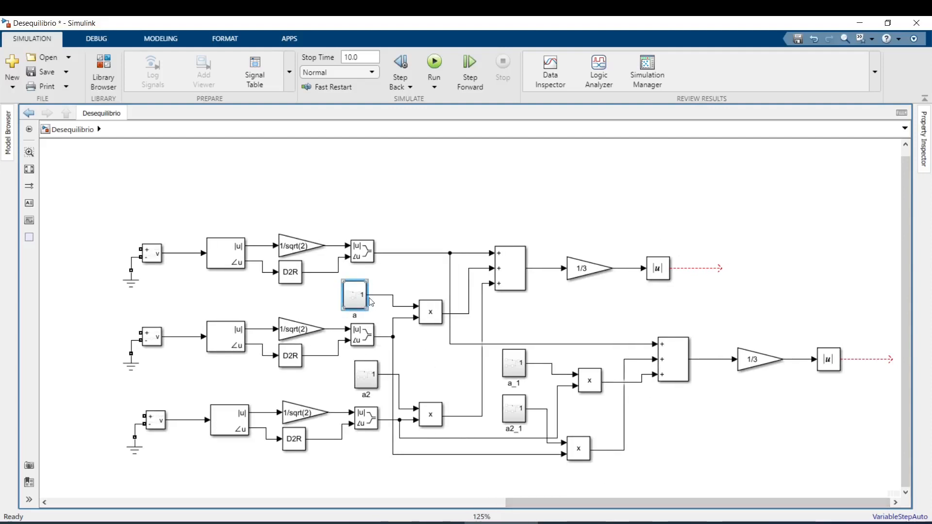
drag(350, 305, 383, 303)
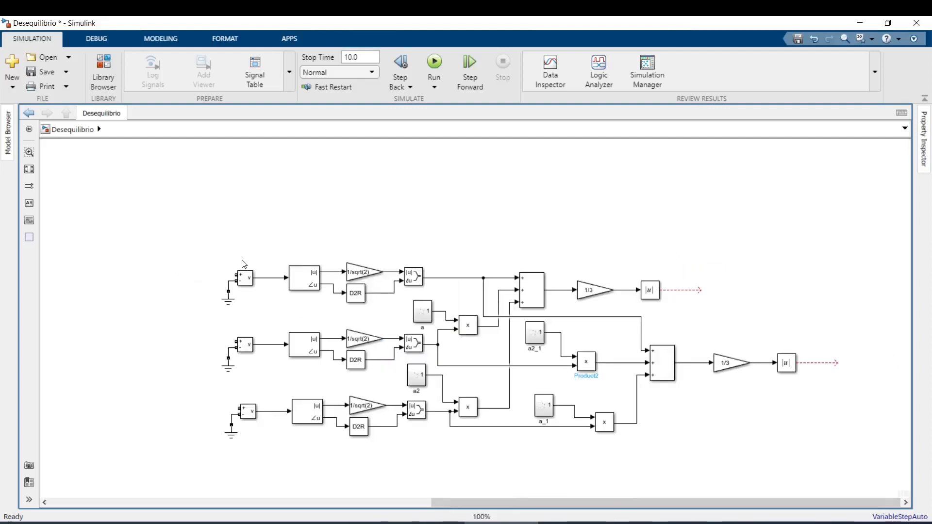
- Group all the voltage measurement chains and symmetrical component blocks into one subsystem
drag(190, 205, 849, 479)
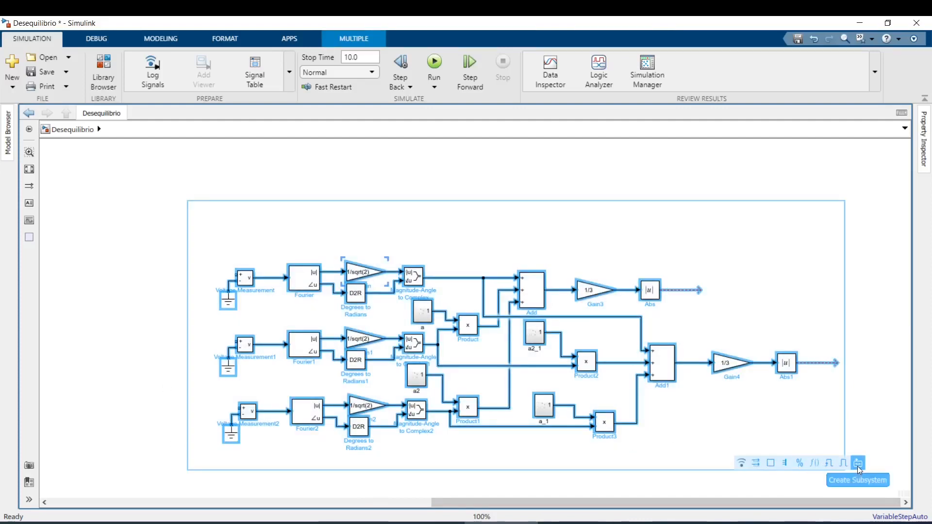
click(857, 464)
scroll(421, 368, up, 5)
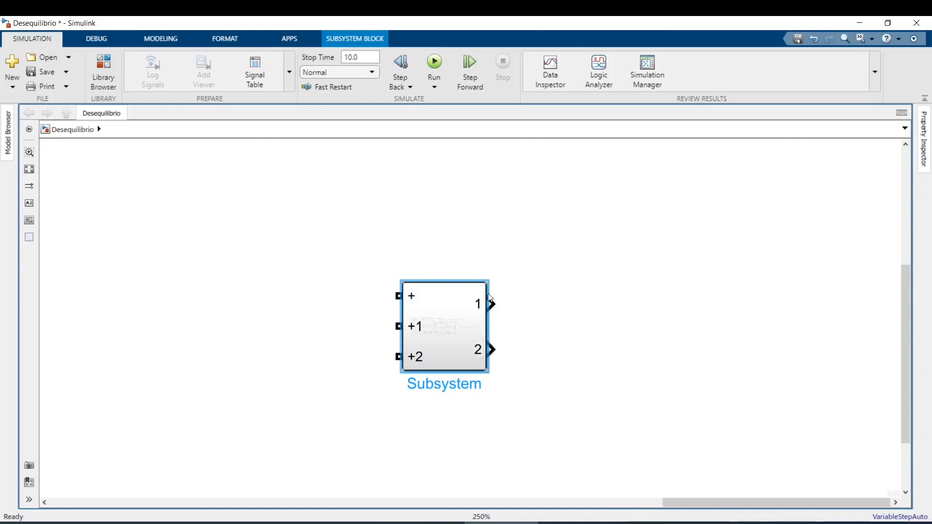
- Open the new subsystem and rename its three input ports A, B and C from the first chain to the third
double_click(459, 334)
drag(152, 251, 135, 255)
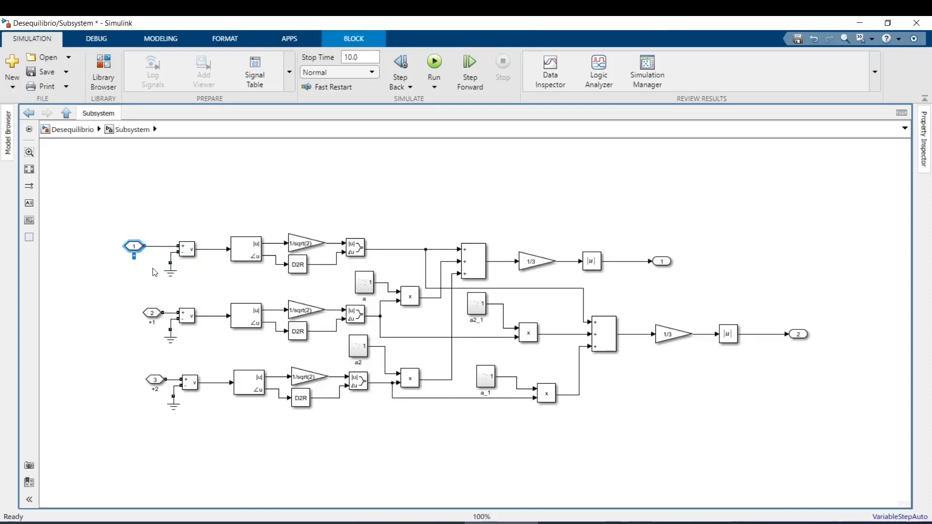
click(152, 315)
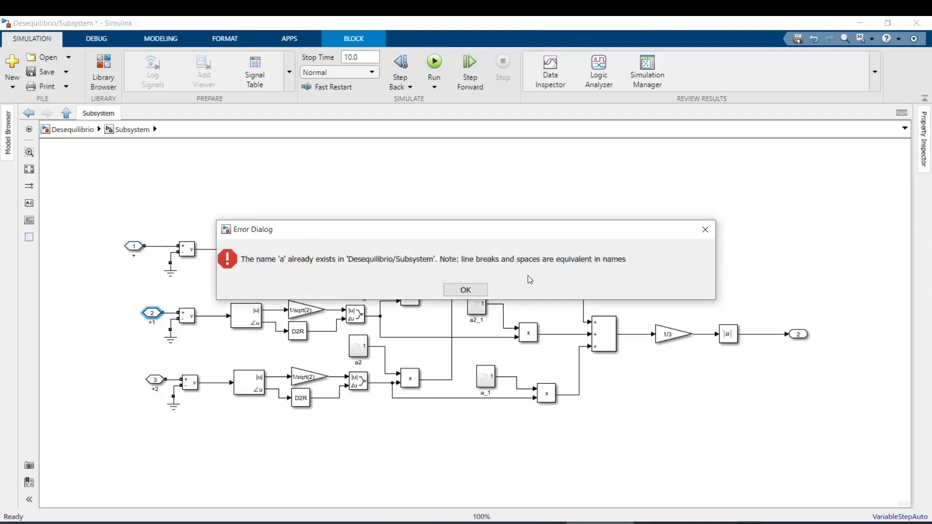
click(466, 290)
click(133, 258)
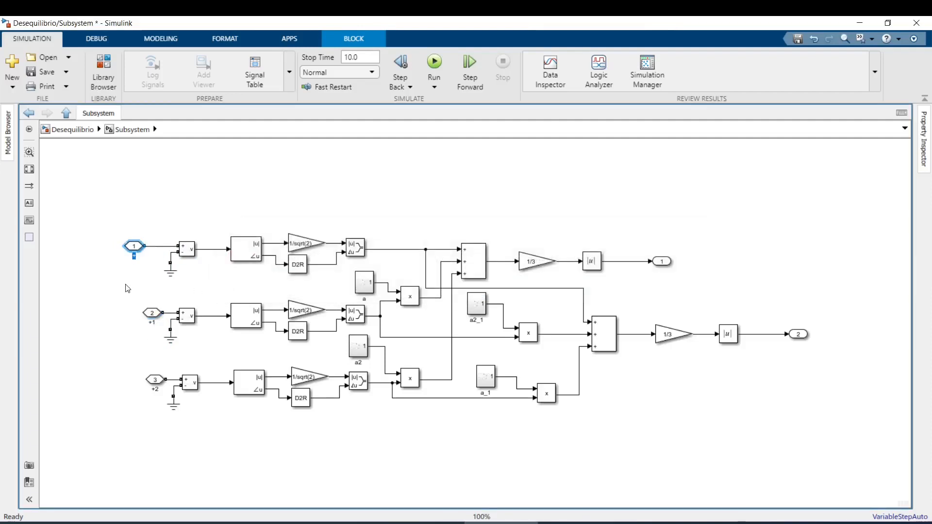
click(153, 323)
click(159, 390)
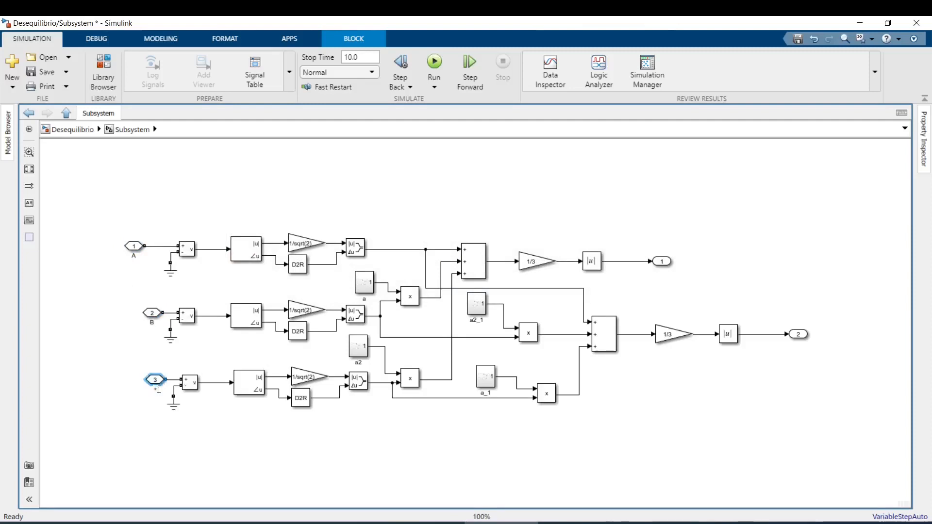
- Move input ports A, B and C farther from the voltage measurement blocks and line them up in one column
drag(156, 380, 111, 381)
drag(153, 313, 111, 313)
drag(139, 243, 108, 248)
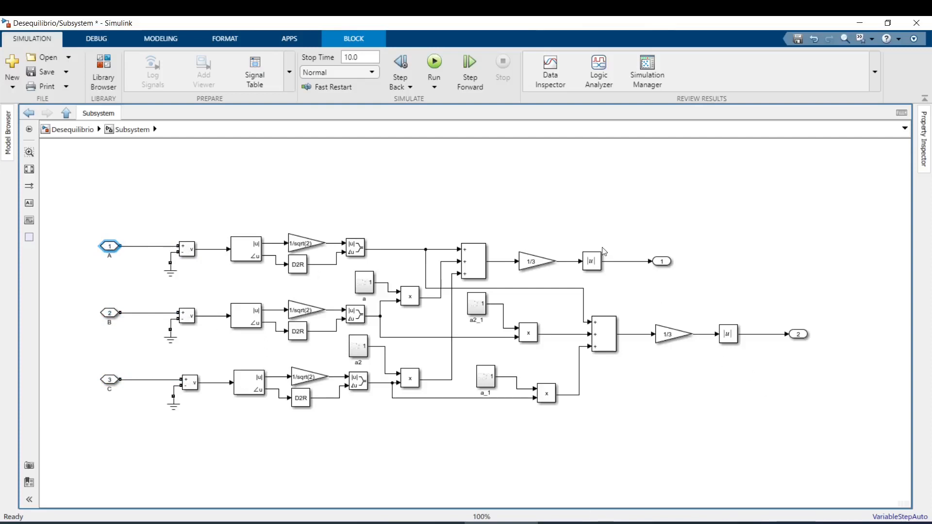
- Move the first output port farther from its Abs block, rename it FDv and delete the second output port
double_click(664, 263)
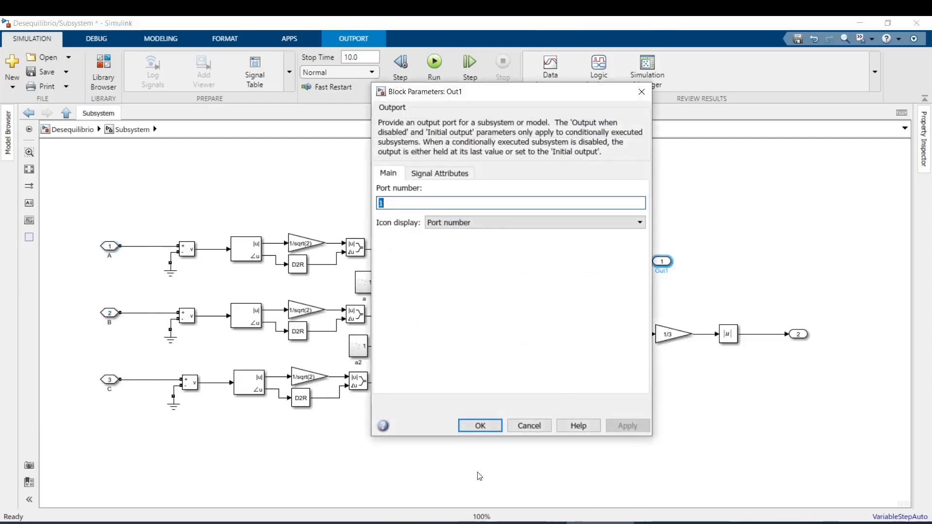
click(481, 426)
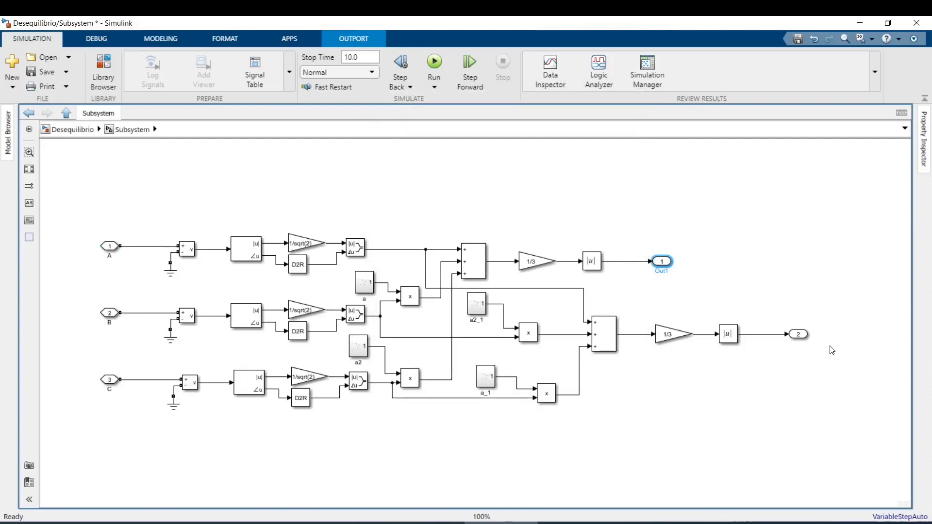
drag(664, 266, 822, 271)
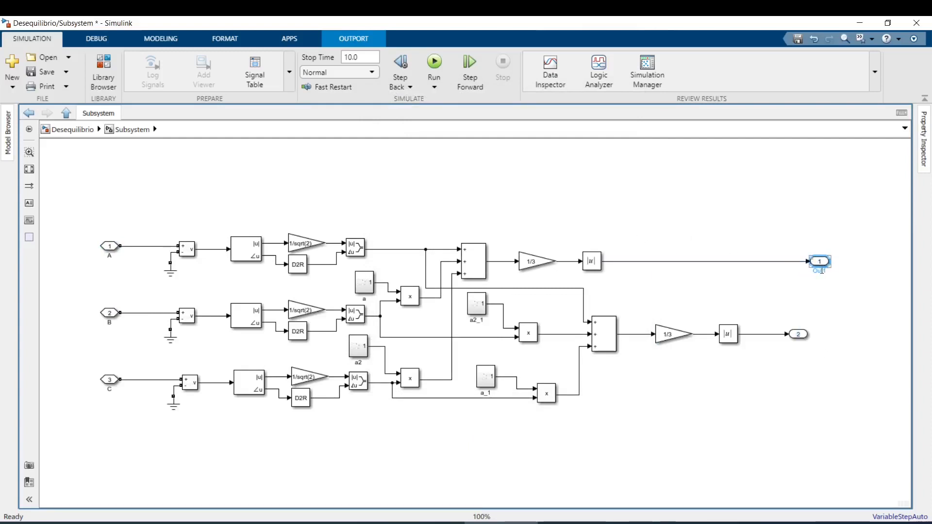
double_click(821, 271)
text(F0)
click(801, 341)
click(797, 336)
key(Delete)
- Label the first Abs block's output signal V1 and the second Abs block's output signal V2
double_click(689, 263)
text(V1)
click(744, 297)
click(762, 335)
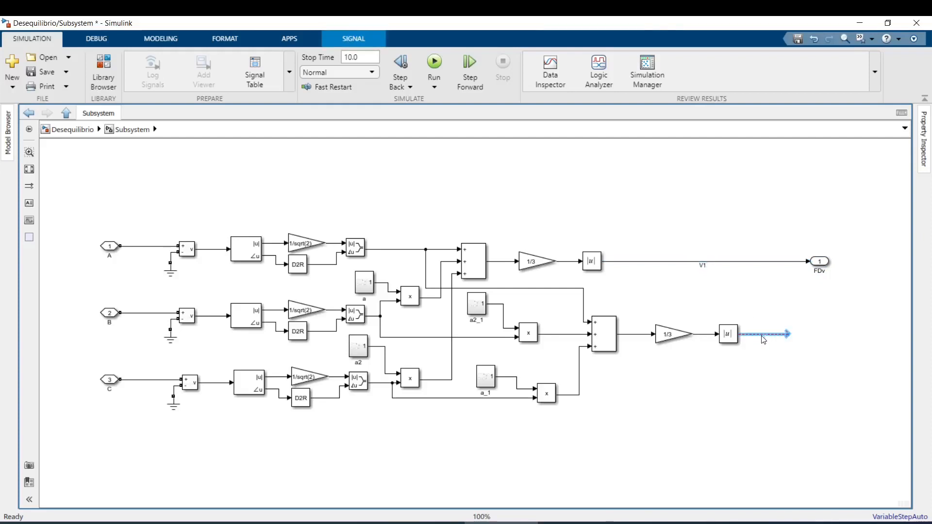
- Add a Divide block that divides V2 by V1 and attach the FDv output port to its output
double_click(766, 302)
text(divi)
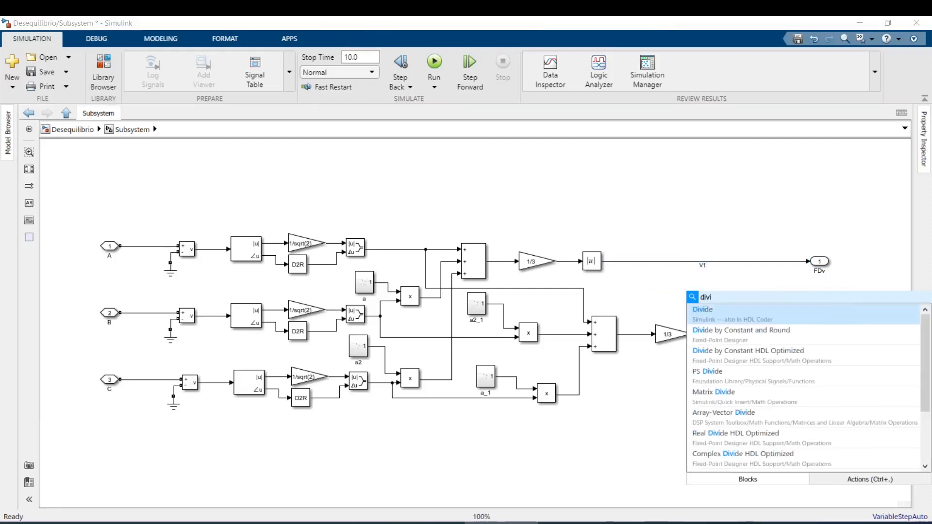
key(Return)
drag(809, 261, 794, 294)
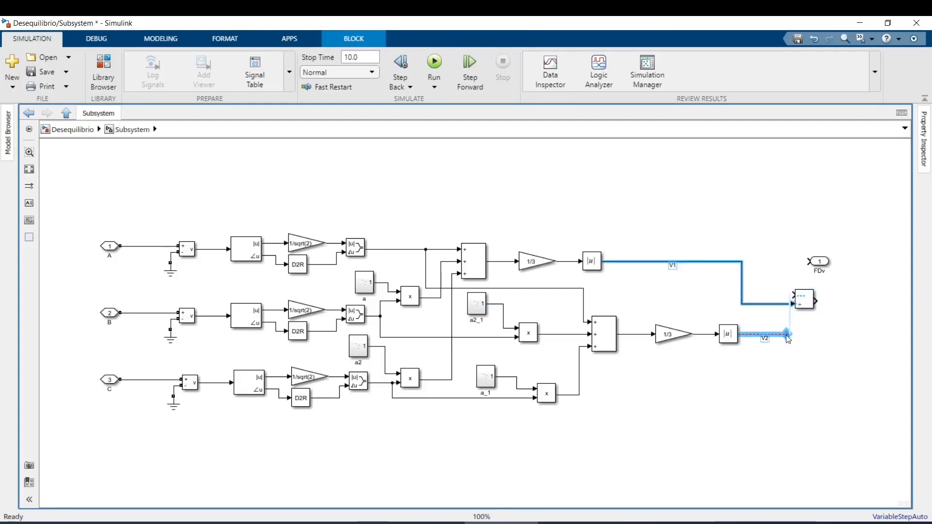
drag(788, 339, 795, 294)
click(820, 262)
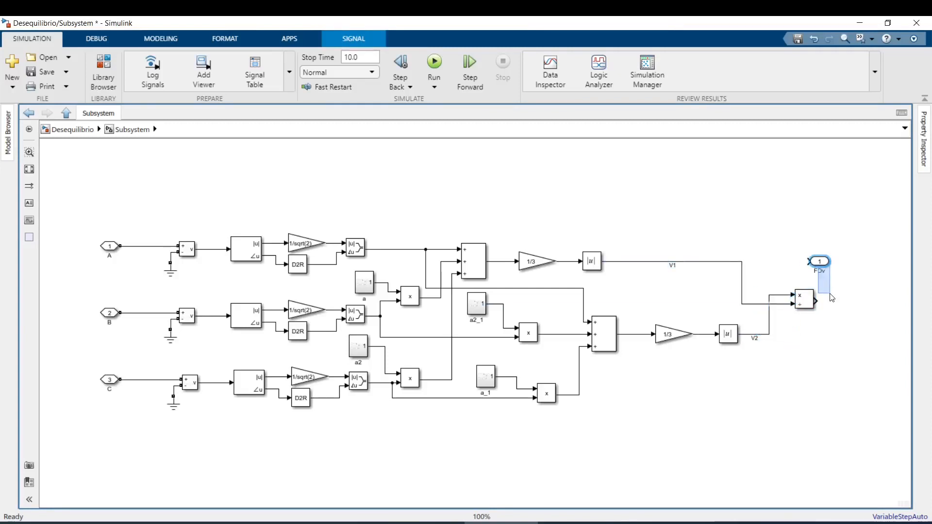
drag(819, 265, 835, 302)
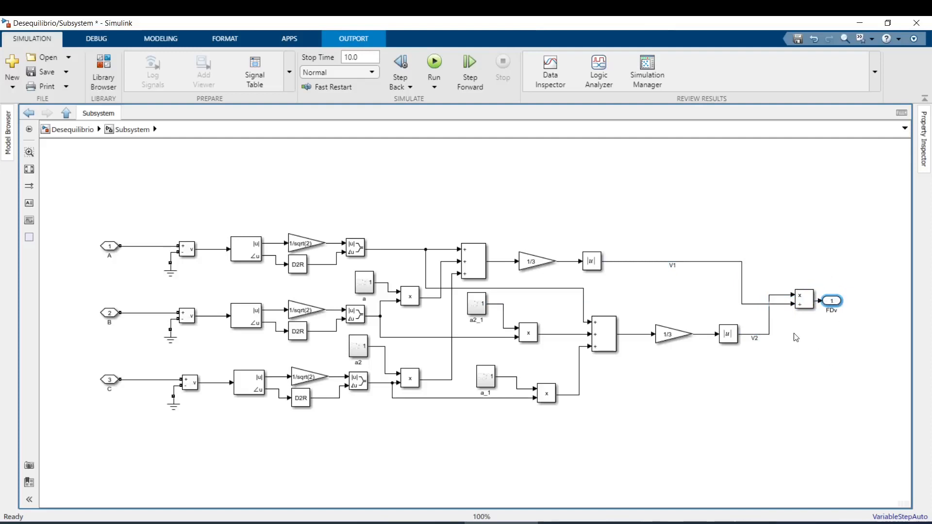
- Duplicate the whole voltage imbalance calculation, without the input ports, into the free area below the original
scroll(225, 301, down, 3)
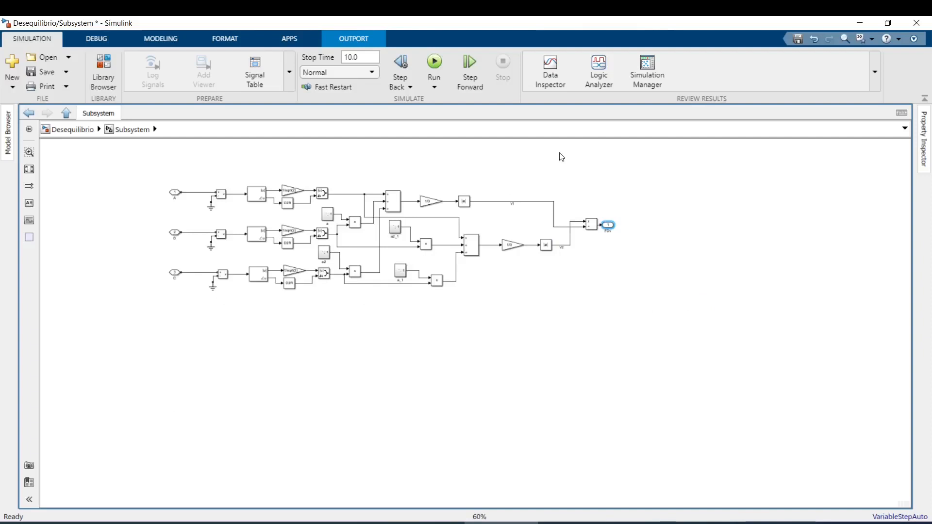
drag(606, 170, 208, 315)
drag(433, 279, 431, 432)
click(168, 385)
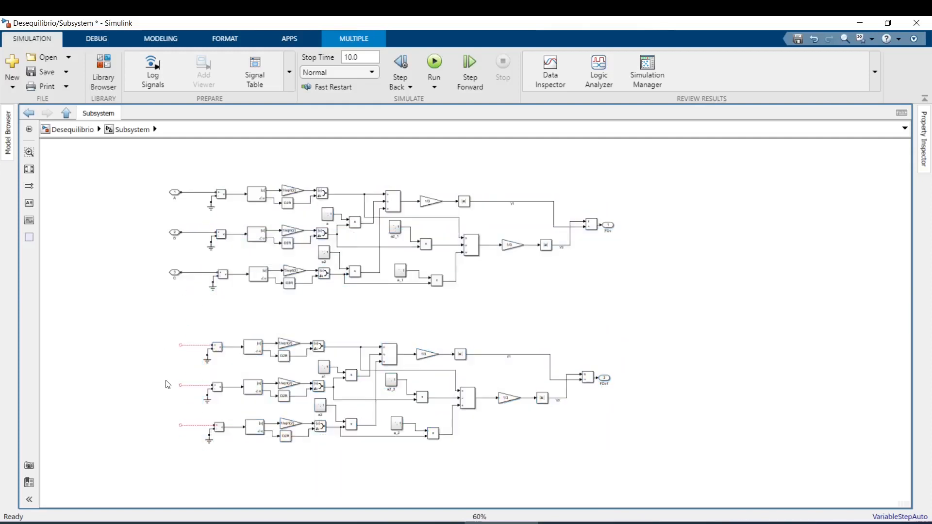
- Delete the three Voltage Measurement blocks with their grounds and signal lines from the duplicated calculation
scroll(168, 385, up, 4)
drag(297, 283, 245, 343)
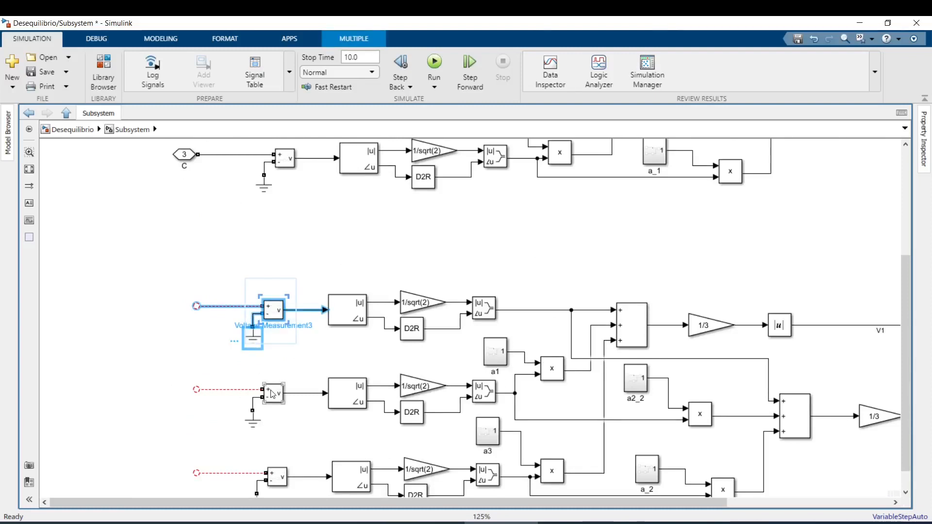
key(Delete)
drag(282, 367, 251, 495)
key(Delete)
key(Delete)
click(302, 392)
key(Delete)
- Add a Current Measurement block ahead of the duplicated first chain, connect it to the Fourier block and wire its positive terminal to port A
double_click(241, 366)
text(curren)
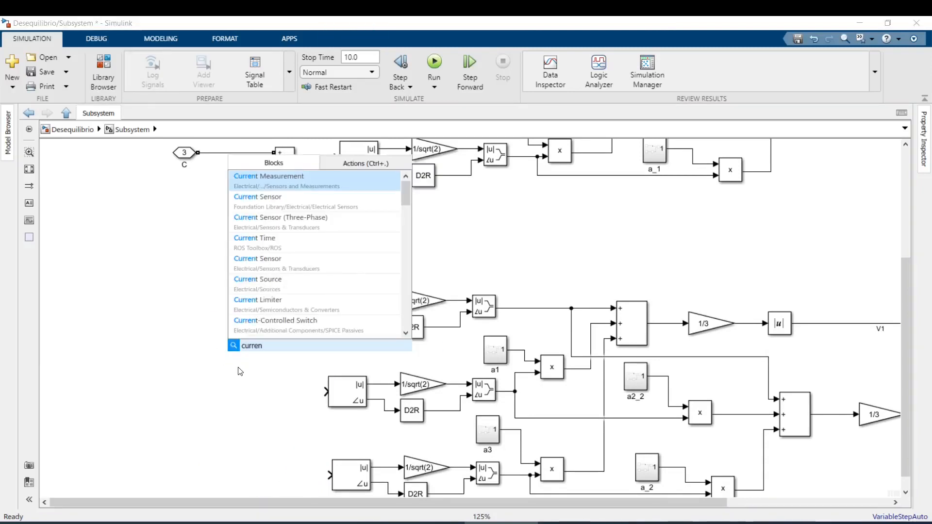
key(Return)
drag(238, 369, 257, 317)
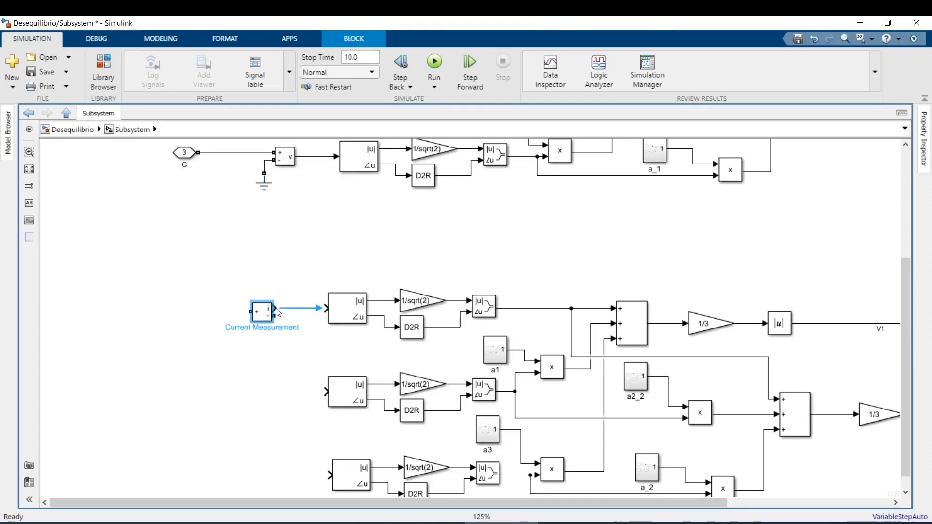
click(303, 309)
scroll(253, 311, down, 4)
mouse_move(236, 316)
mouse_down()
mouse_move(219, 168)
mouse_move(227, 160)
mouse_up()
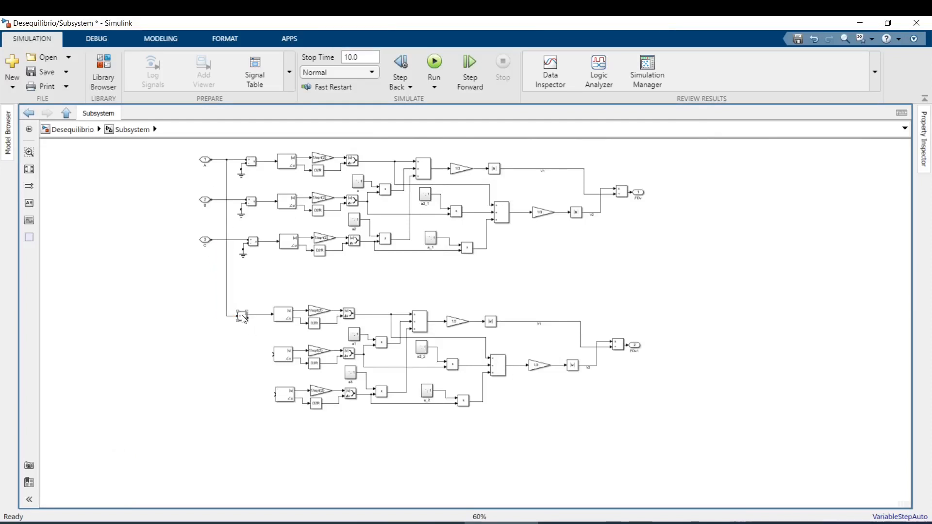
- Duplicate the Current Measurement block ahead of the duplicated second chain and connect it to that chain's Fourier block
drag(244, 319, 247, 357)
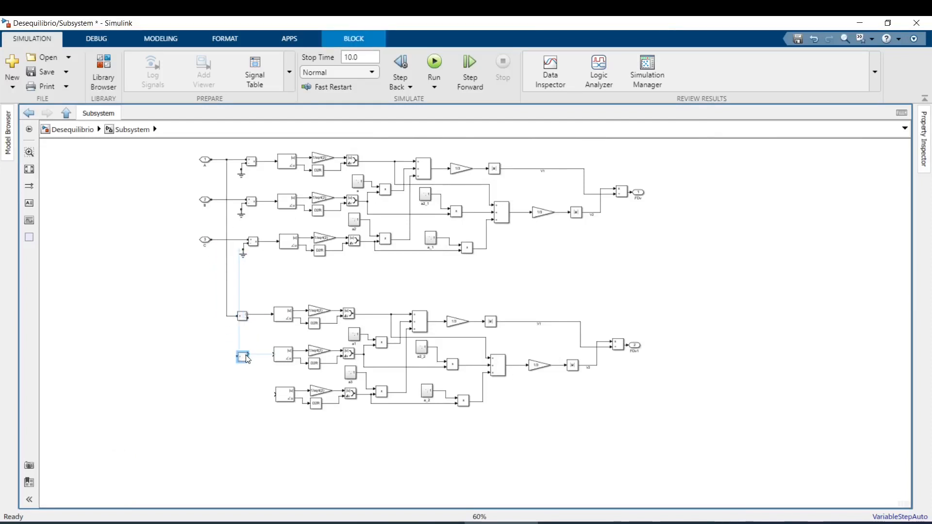
click(261, 355)
scroll(244, 359, up, 4)
scroll(214, 349, down, 4)
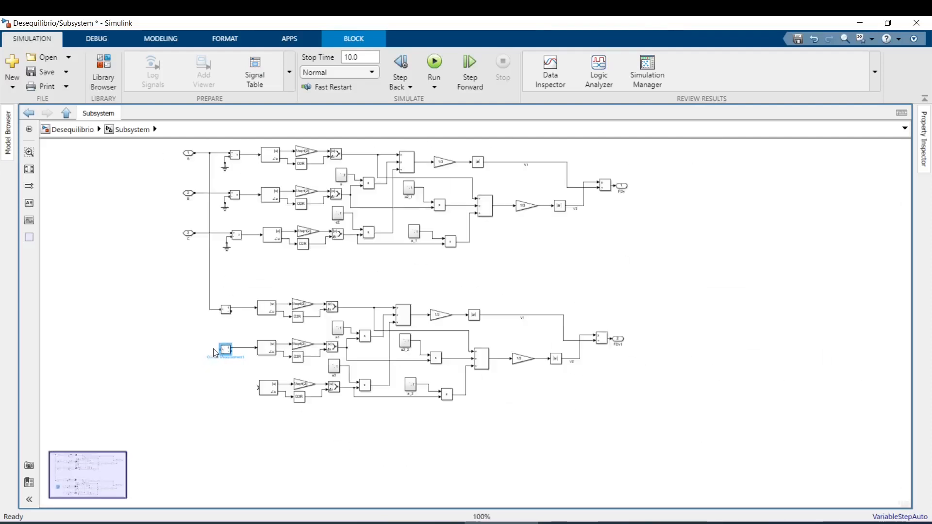
- Wire the second Current Measurement block to port B, then duplicate it ahead of the duplicated third chain and wire that copy to port C
drag(216, 349, 202, 192)
drag(226, 351, 286, 379)
scroll(229, 406, up, 2)
click(223, 387)
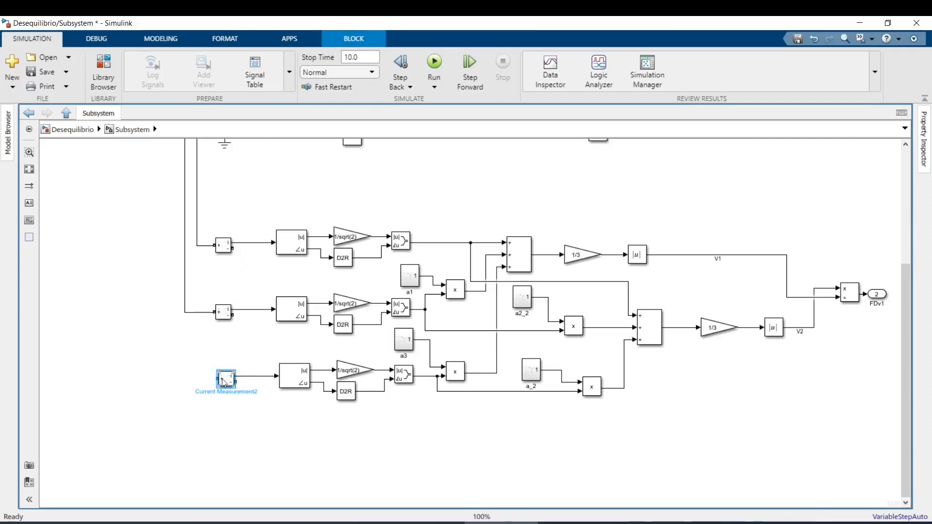
scroll(211, 388, down, 2)
drag(214, 383, 193, 226)
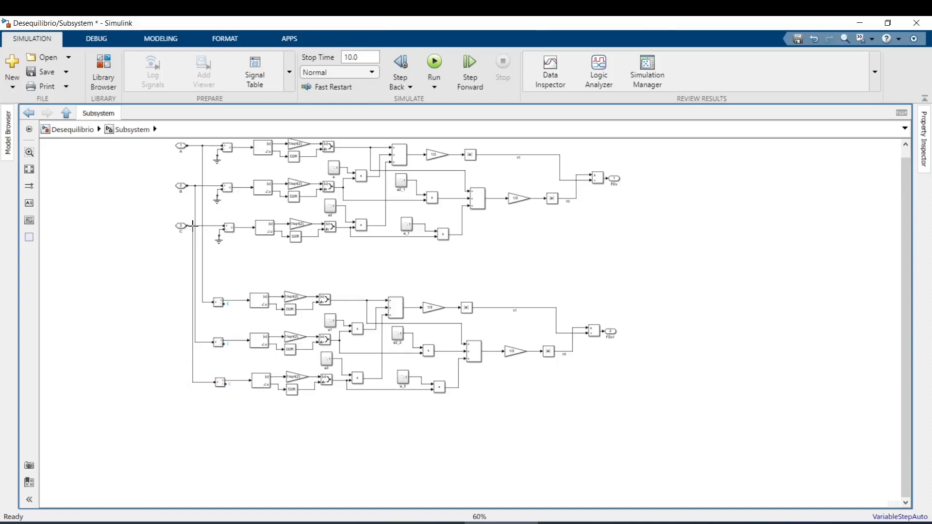
click(198, 235)
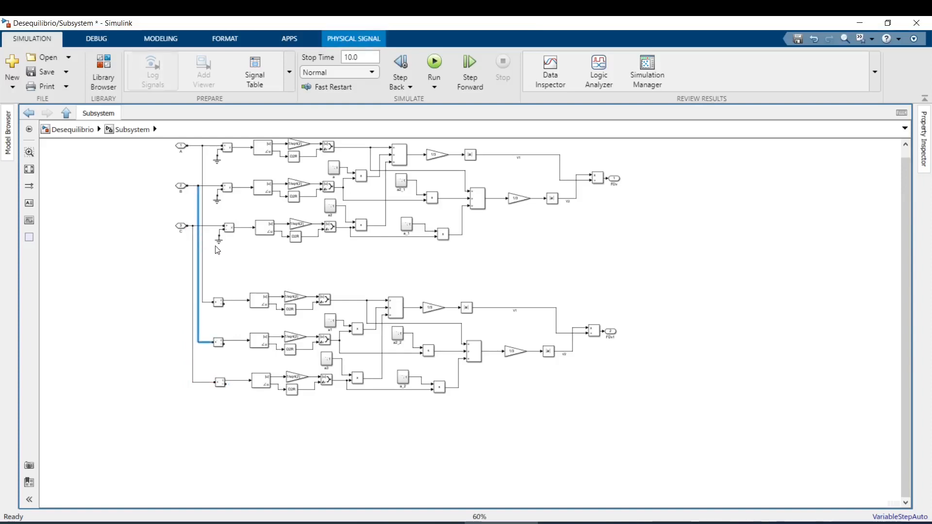
- Rename the duplicated calculation's output port FDi and move it farther away from its divide block
scroll(636, 345, up, 5)
click(572, 316)
key(BackSpace)
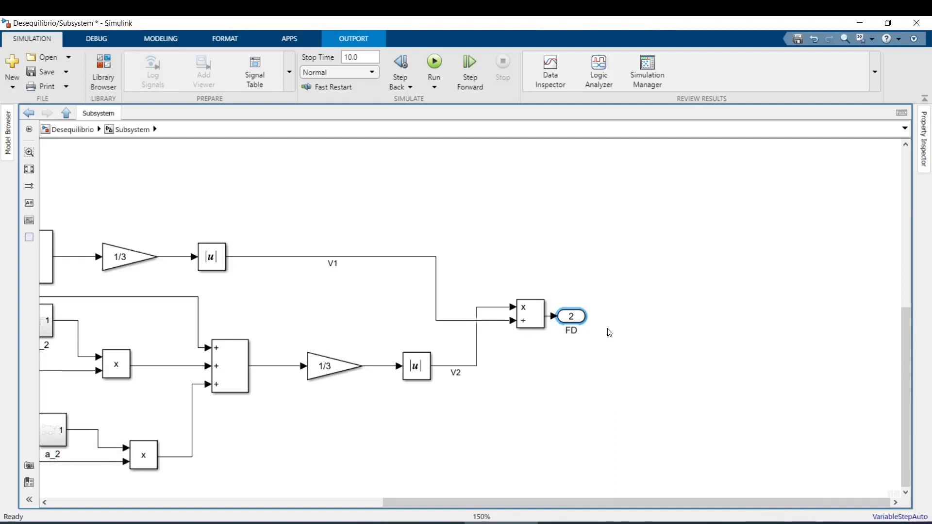
text(i)
click(625, 378)
drag(572, 322, 653, 322)
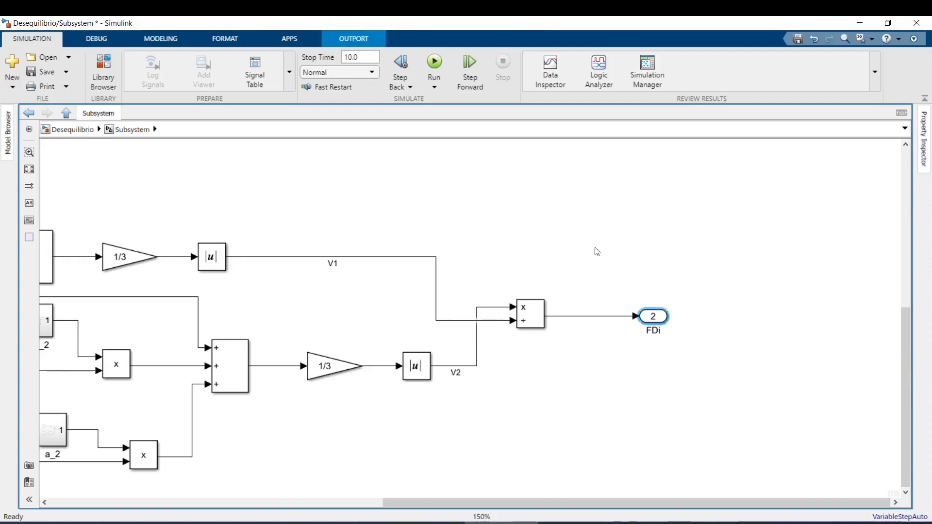
- Add a Gain block of 100 and insert it between the duplicated calculation's divide block and the FDi output
scroll(590, 396, down, 5)
double_click(590, 406)
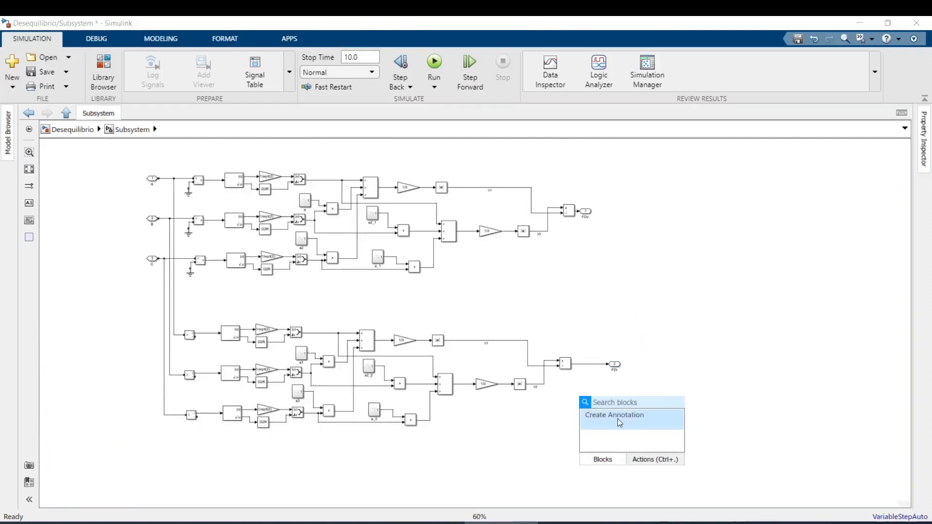
text(gain)
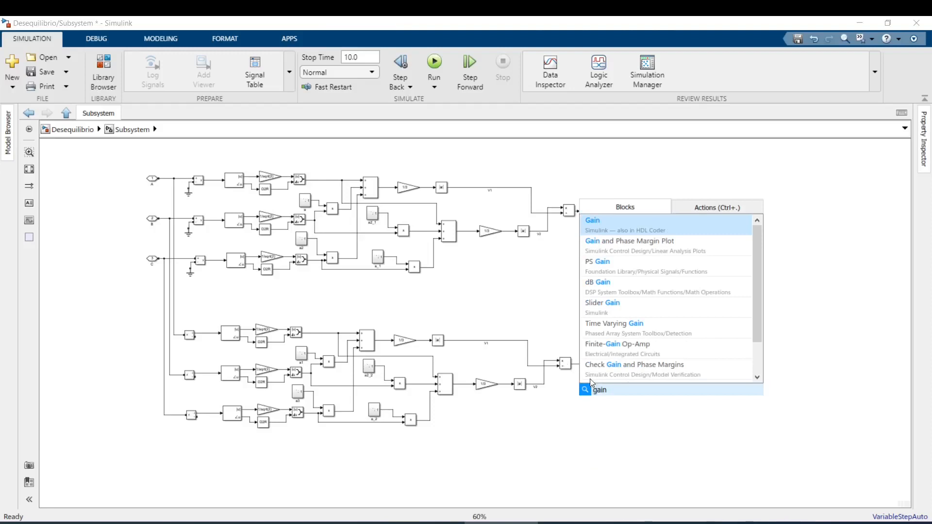
key(Return)
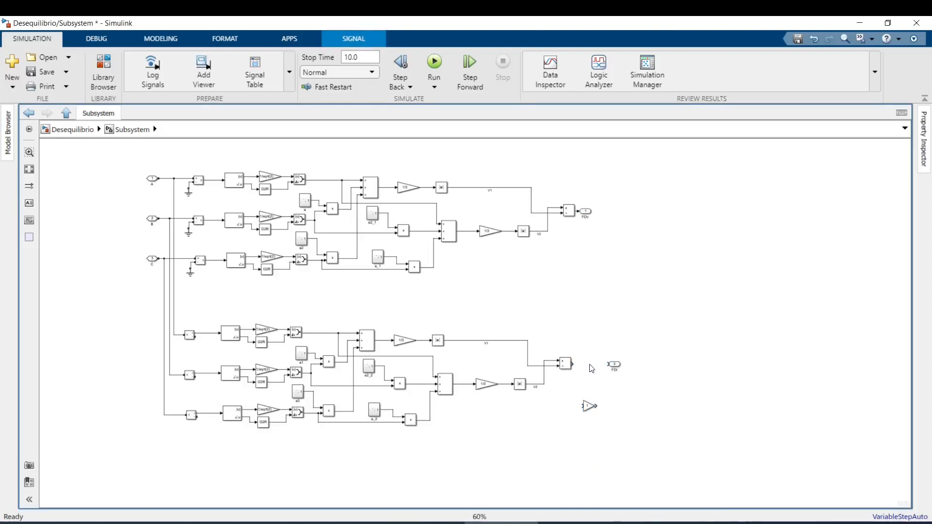
double_click(589, 406)
text(100)
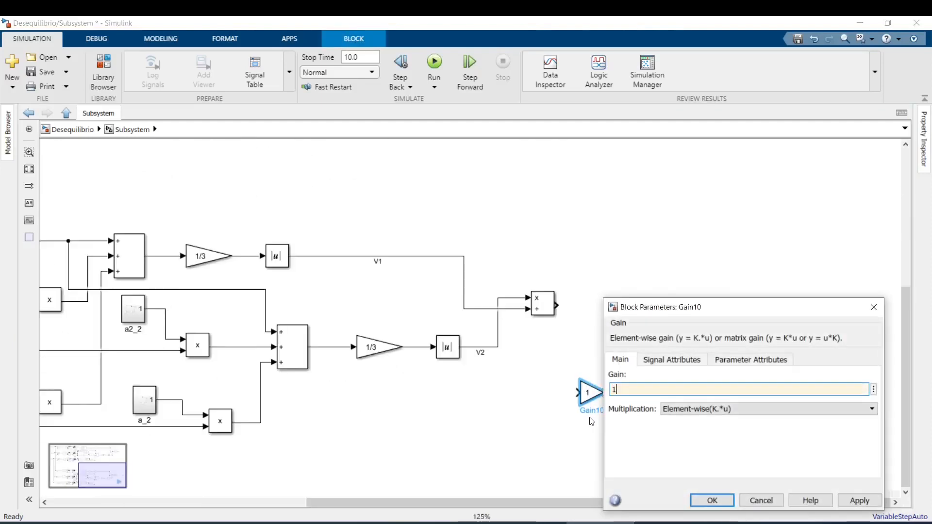
key(Return)
drag(598, 400, 598, 312)
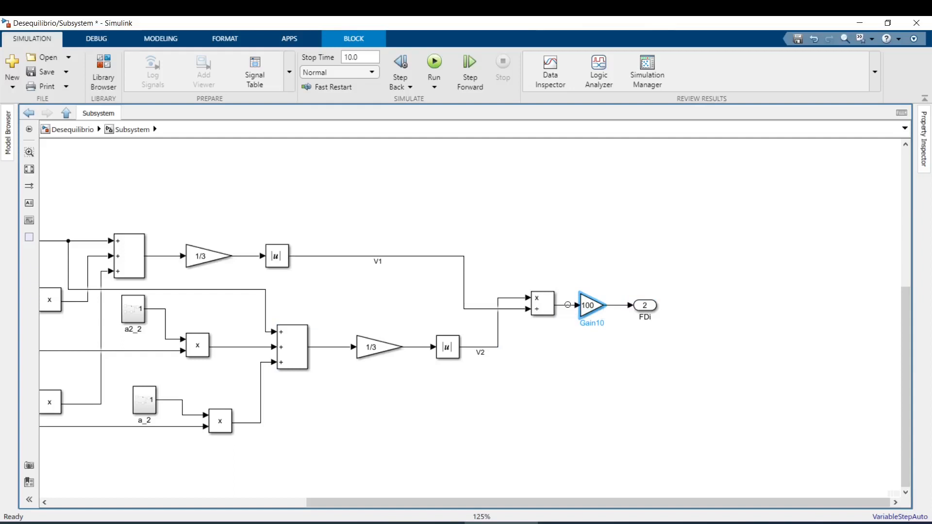
- Duplicate the 100 gain into the voltage calculation and connect it between the divide block and the FDv output
scroll(593, 333, down, 4)
drag(593, 323, 603, 173)
click(634, 167)
click(602, 168)
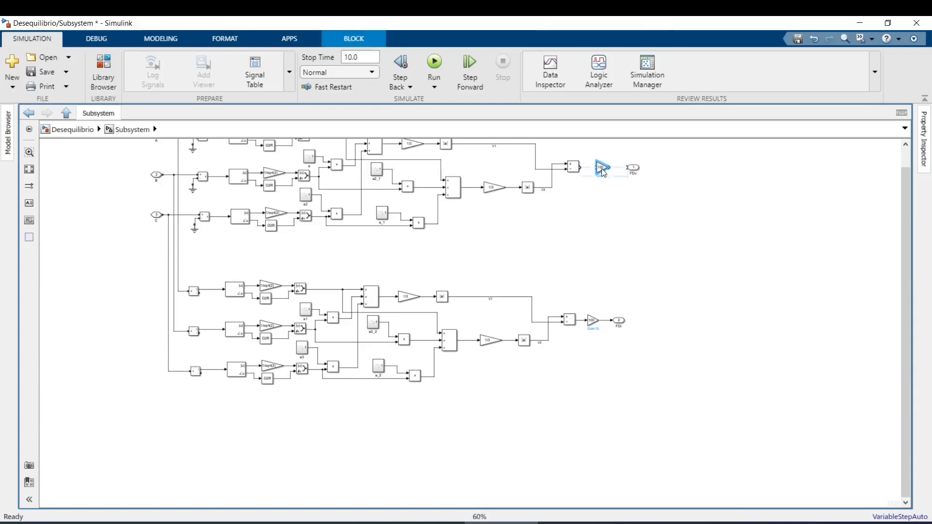
scroll(607, 172, up, 5)
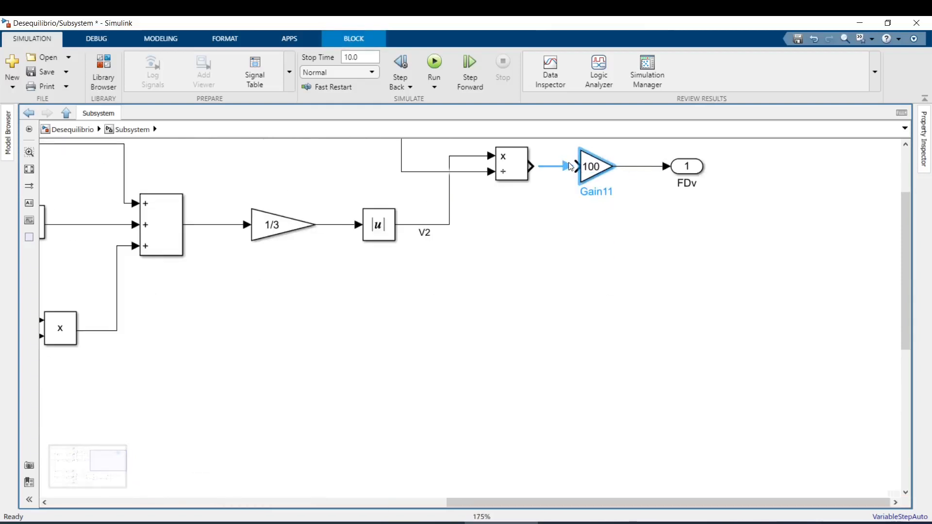
- Examine the whole subsystem diagram, the ports of its block in the parent model and the parameters of port A
scroll(568, 232, down, 5)
scroll(93, 354, up, 2)
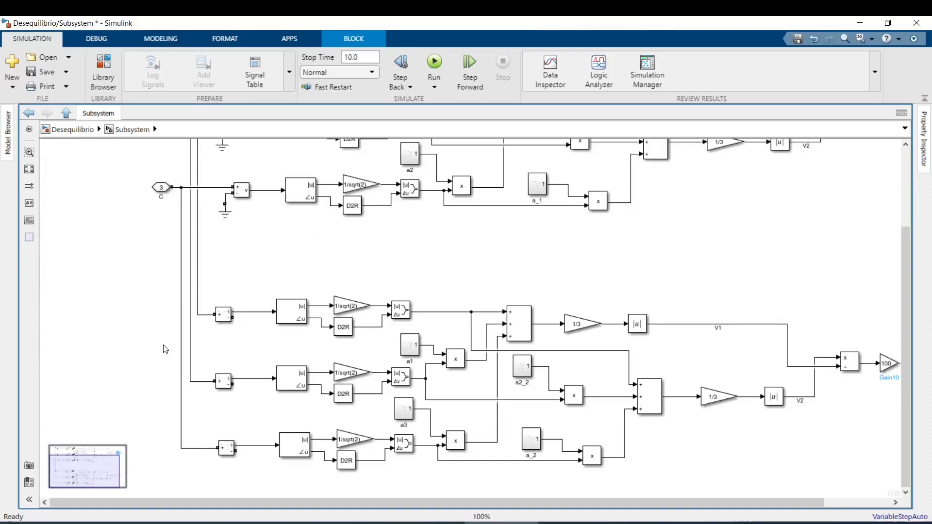
scroll(372, 391, down, 3)
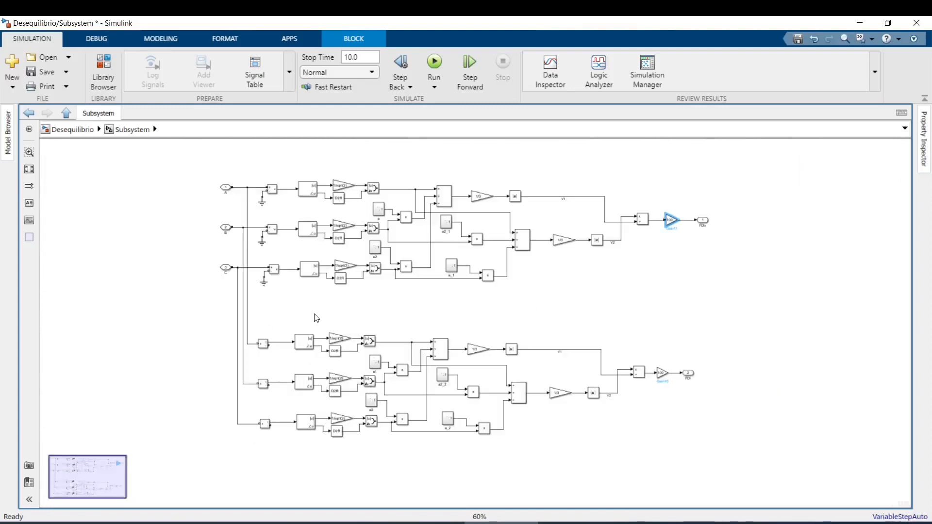
click(73, 130)
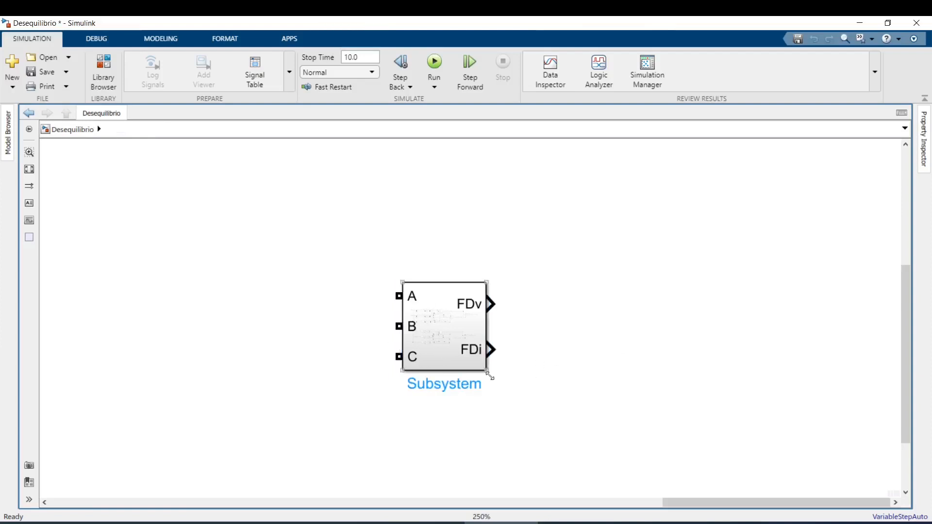
double_click(447, 349)
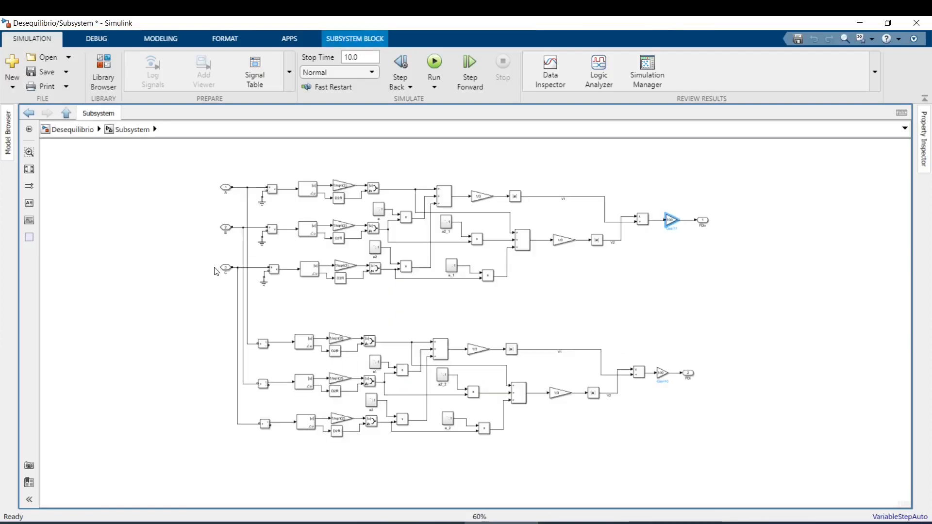
scroll(214, 268, up, 2)
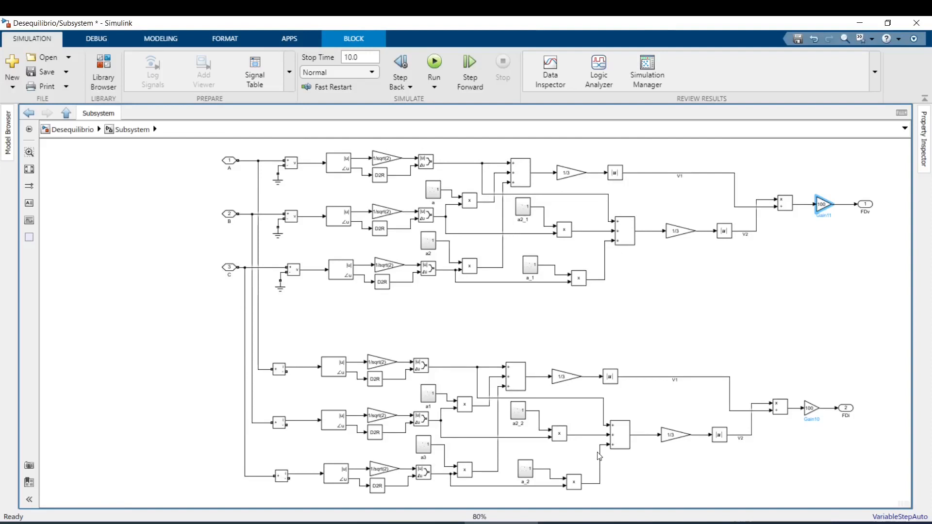
double_click(235, 165)
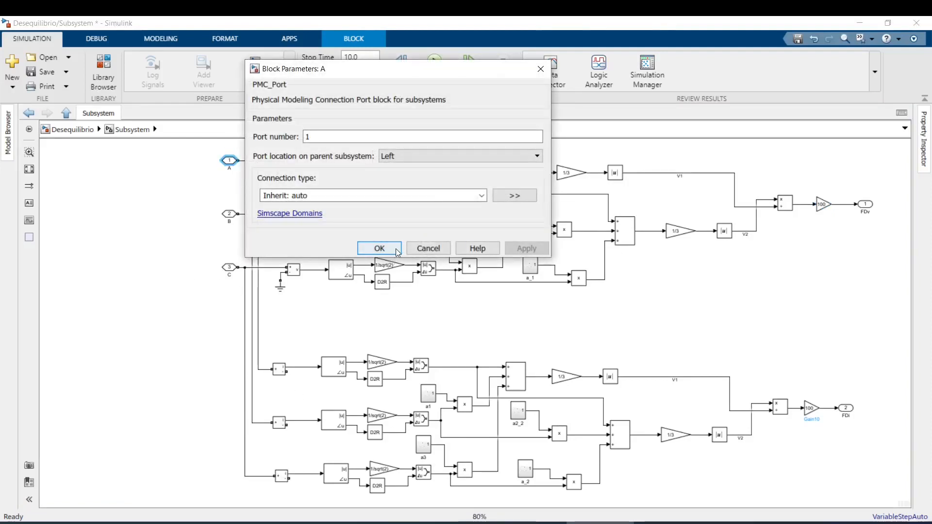
click(395, 249)
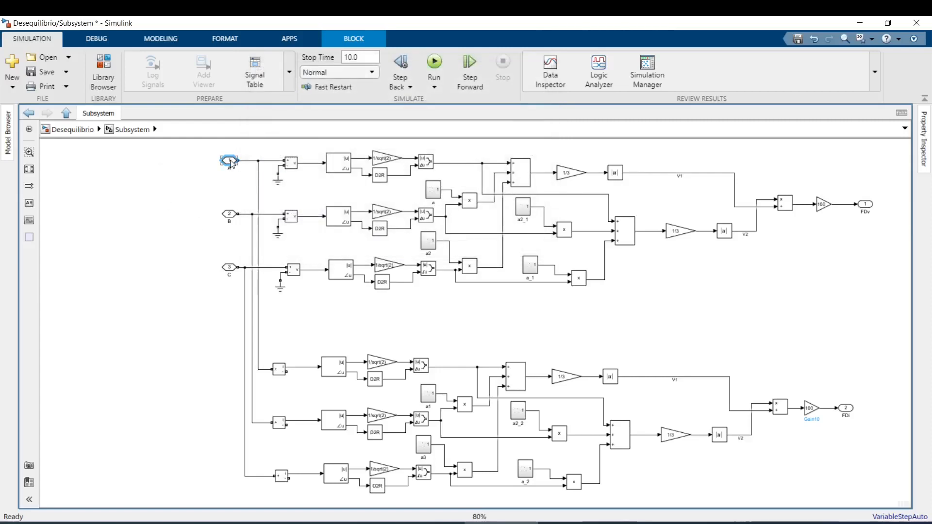
- Duplicate ports A and B as A1 and B1 and connect them to the negative terminals of the first two Current Measurement blocks
click(230, 215)
drag(230, 162, 299, 336)
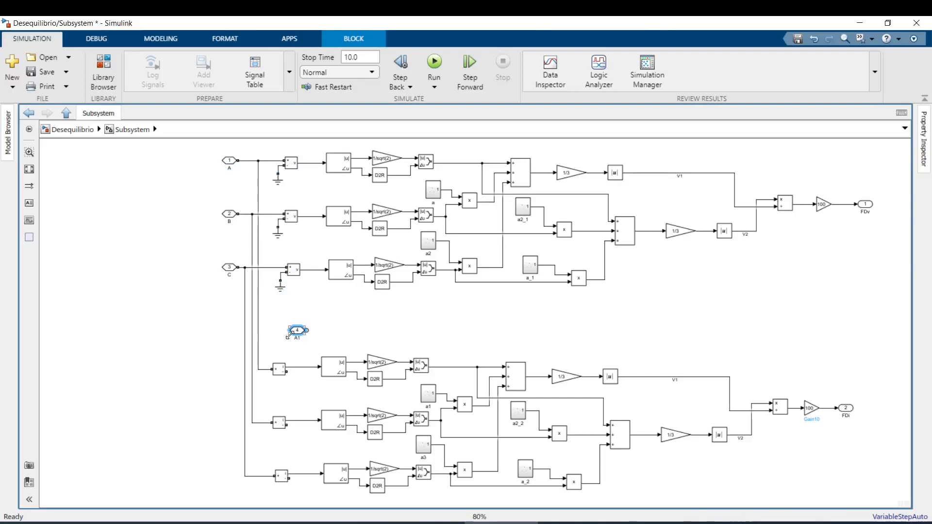
drag(302, 338, 286, 372)
scroll(293, 389, up, 3)
scroll(274, 319, down, 1)
scroll(275, 319, down, 2)
mouse_move(222, 182)
mouse_down()
mouse_move(293, 406)
mouse_move(254, 370)
mouse_up()
scroll(295, 409, up, 5)
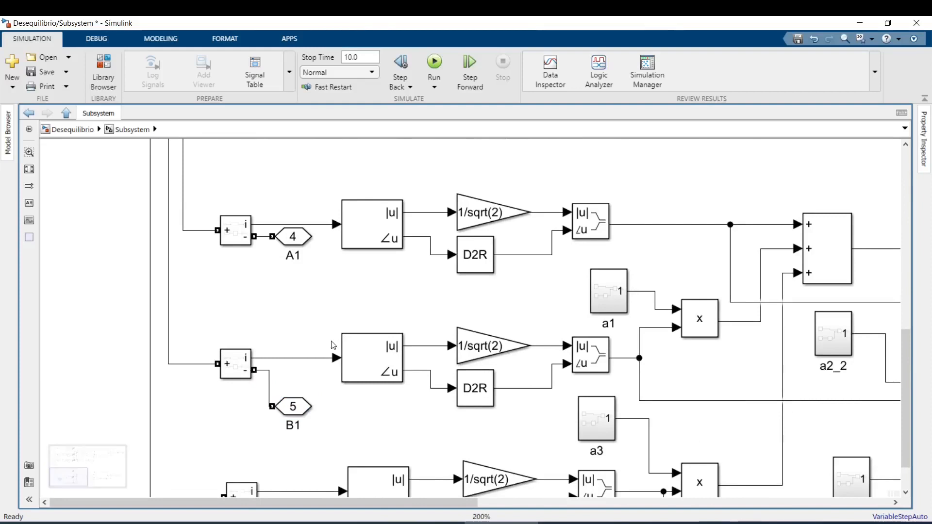
- Duplicate port C as C1, flip it horizontally and connect it to the third Current Measurement block's negative terminal
scroll(333, 346, down, 5)
drag(252, 156, 333, 386)
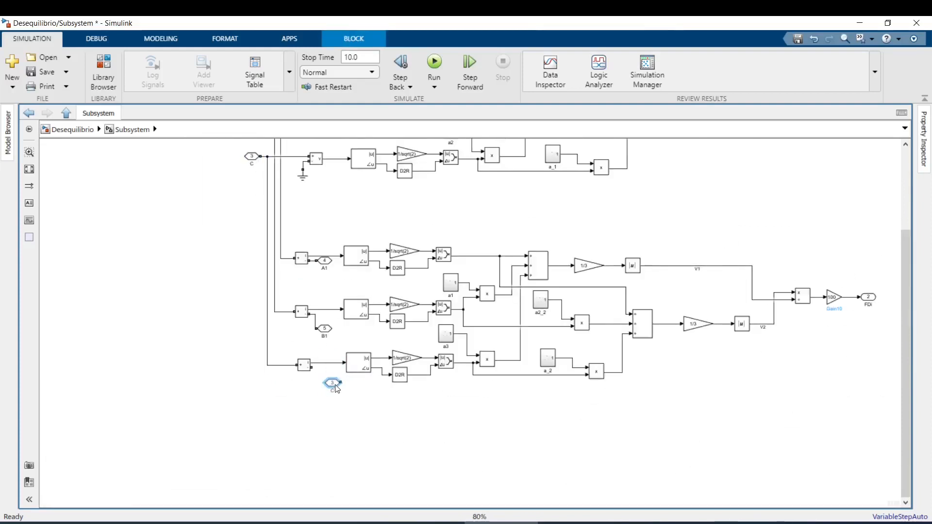
scroll(333, 387, up, 4)
key(ctrl+i)
scroll(301, 395, up, 1)
drag(308, 382, 287, 339)
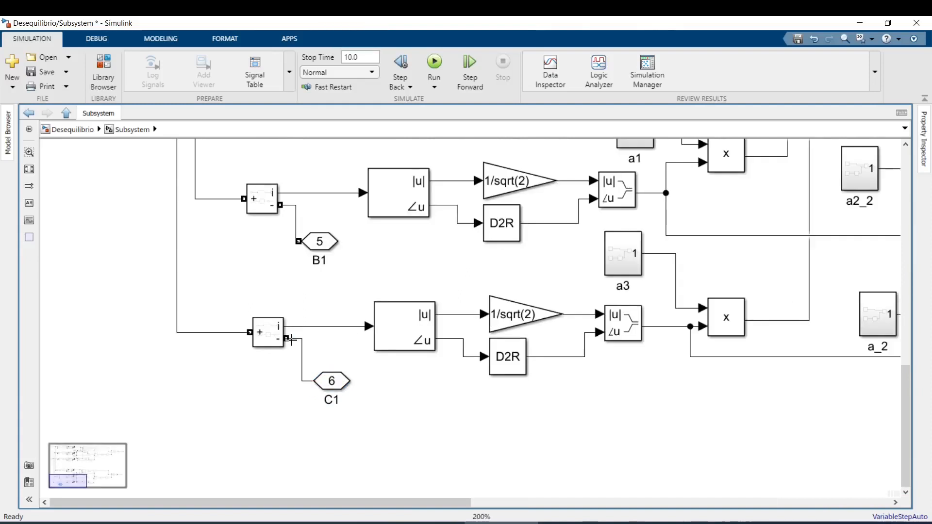
- Check the subsystem block's ports in the parent model and set port C1's location on the parent subsystem to Right
click(91, 130)
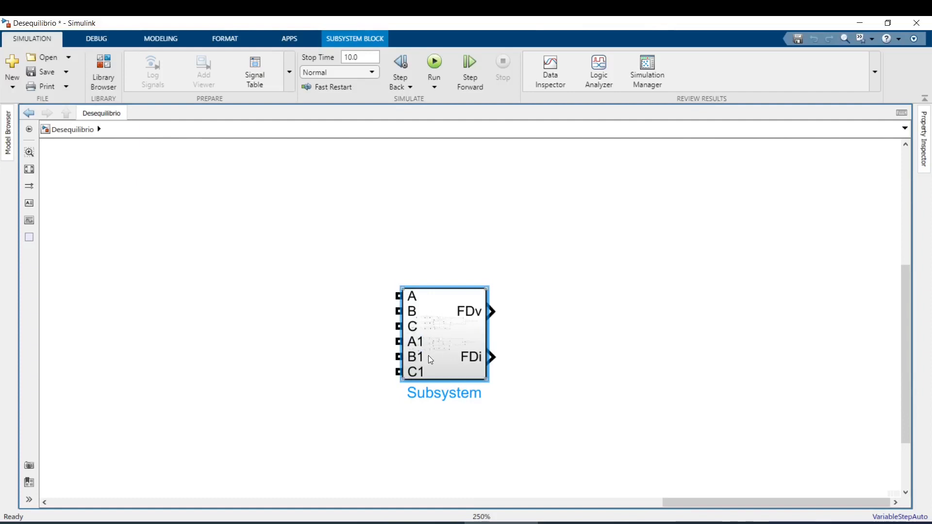
double_click(433, 357)
double_click(331, 380)
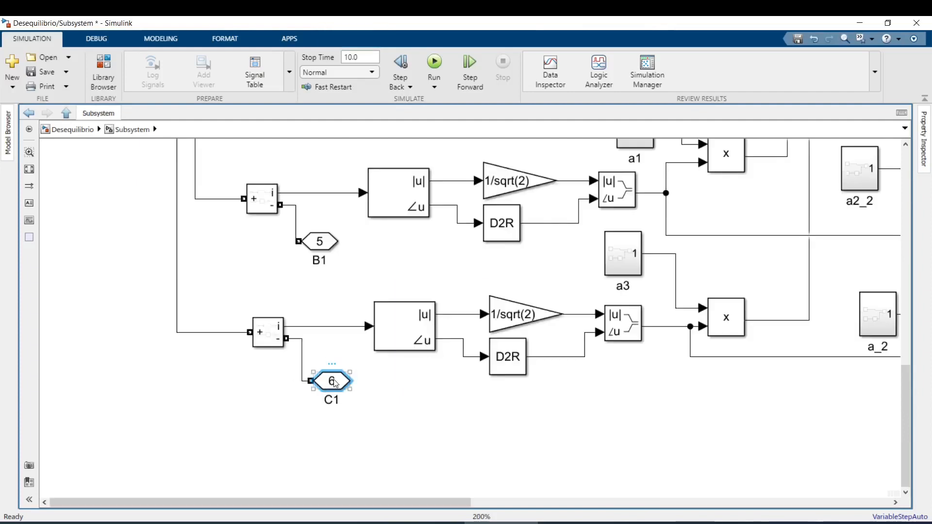
click(534, 377)
click(522, 393)
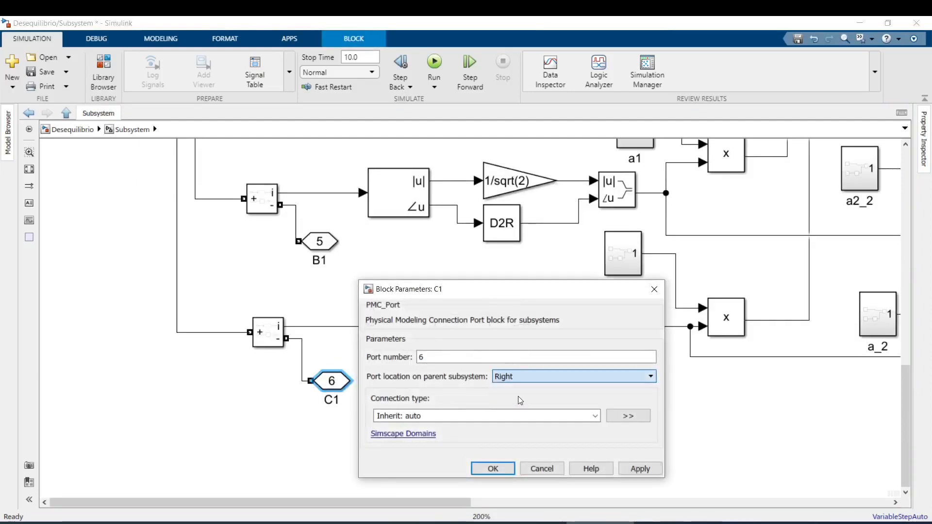
click(503, 468)
- Set port B1's location on the parent subsystem to Right
double_click(319, 242)
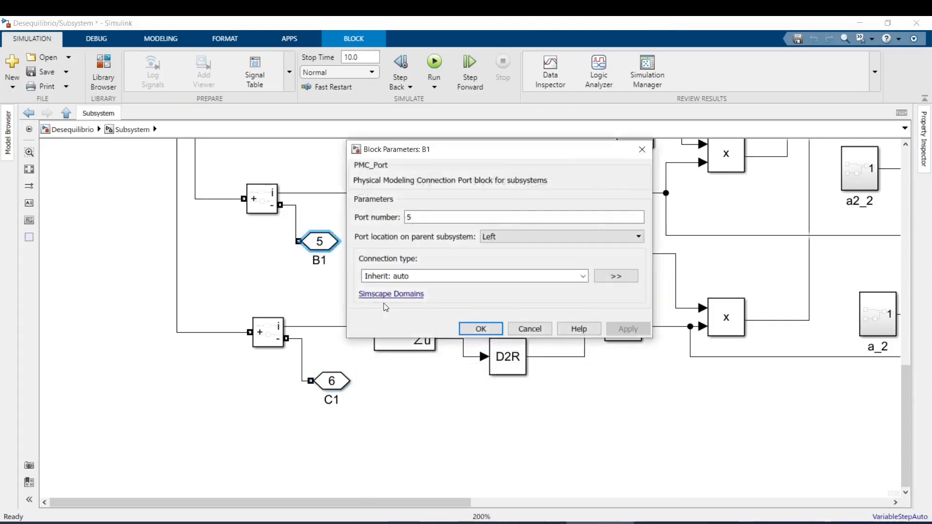
click(503, 241)
click(493, 257)
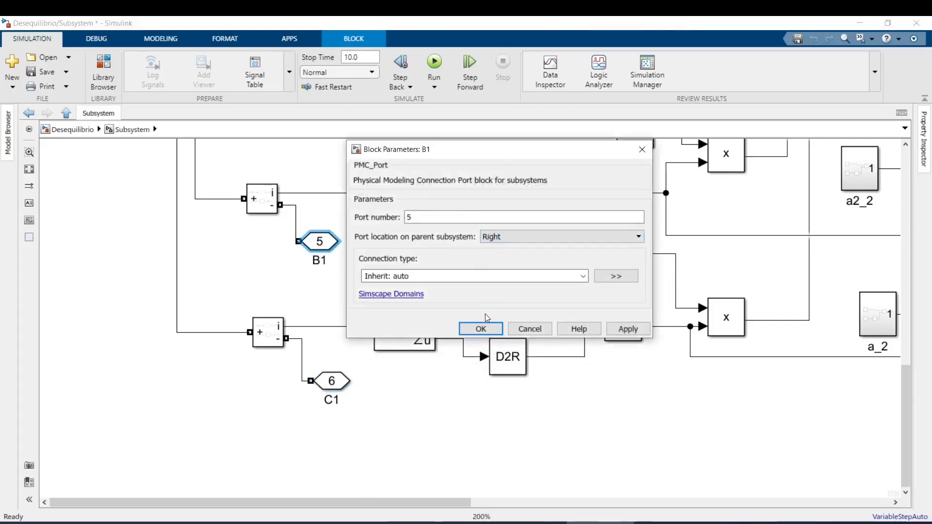
click(482, 329)
- Set port A1's location on the parent subsystem to Right and return to the top-level Desequilibrio model
scroll(305, 234, down, 5)
scroll(305, 235, up, 4)
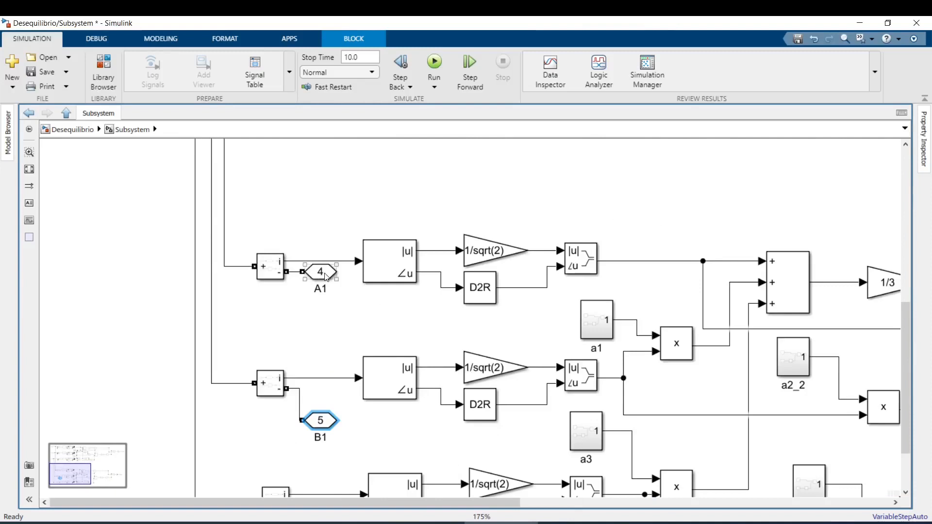
double_click(320, 272)
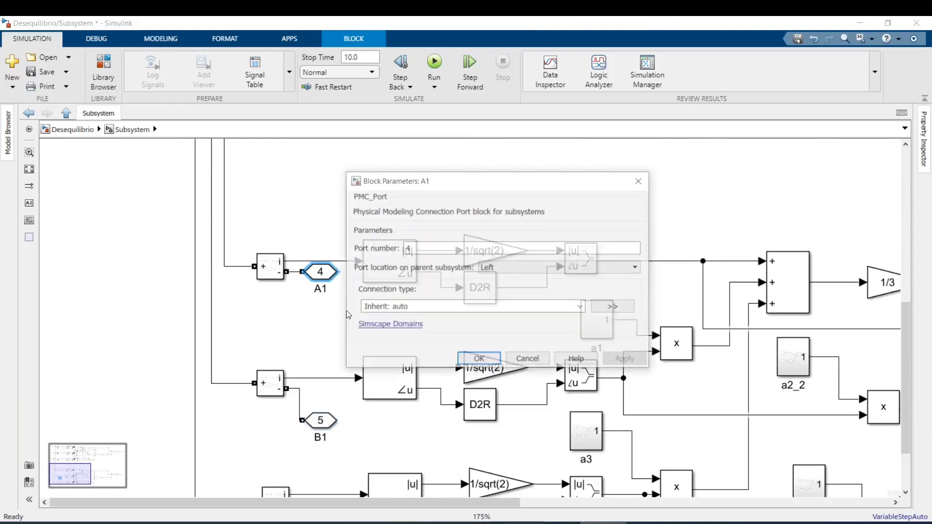
click(503, 271)
click(499, 288)
click(620, 361)
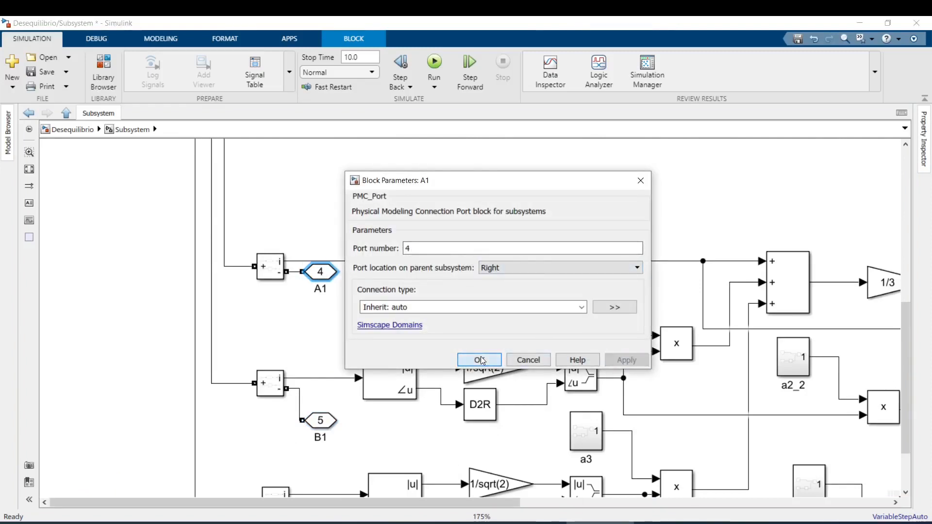
click(479, 360)
key(Escape)
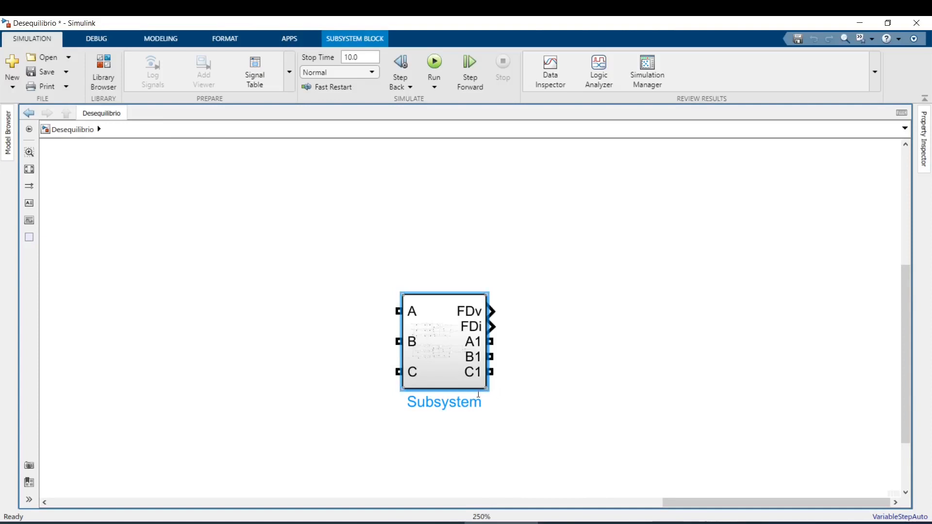
- Enlarge the subsystem block slightly and rename it FD
drag(490, 391, 509, 415)
double_click(467, 431)
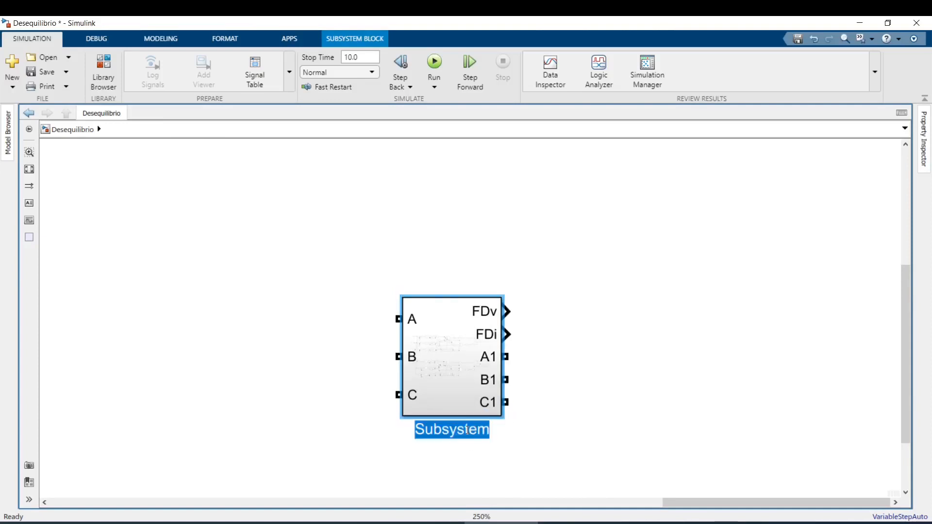
text(FD)
click(574, 424)
- Place the FD block between the Nexans line impedance block and the load-side transformer, aligned with the line block's middle phase
scroll(604, 416, down, 6)
drag(564, 370, 239, 284)
scroll(403, 364, down, 3)
drag(415, 313, 231, 322)
scroll(203, 336, up, 4)
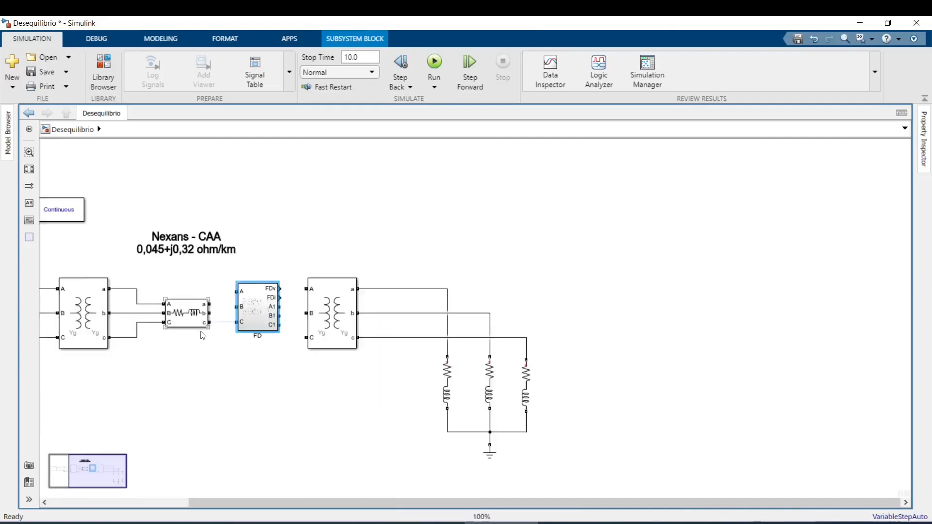
scroll(203, 336, up, 5)
drag(328, 272, 328, 287)
- Wire the Nexans line outputs a and c to FD inputs A and C, and FD outputs A1, B1, C1 to the load-side transformer inputs
drag(223, 263, 290, 248)
drag(223, 308, 290, 323)
mouse_move(397, 285)
mouse_down()
mouse_move(461, 285)
mouse_move(445, 284)
mouse_move(447, 221)
mouse_move(463, 225)
mouse_up()
drag(397, 308, 466, 287)
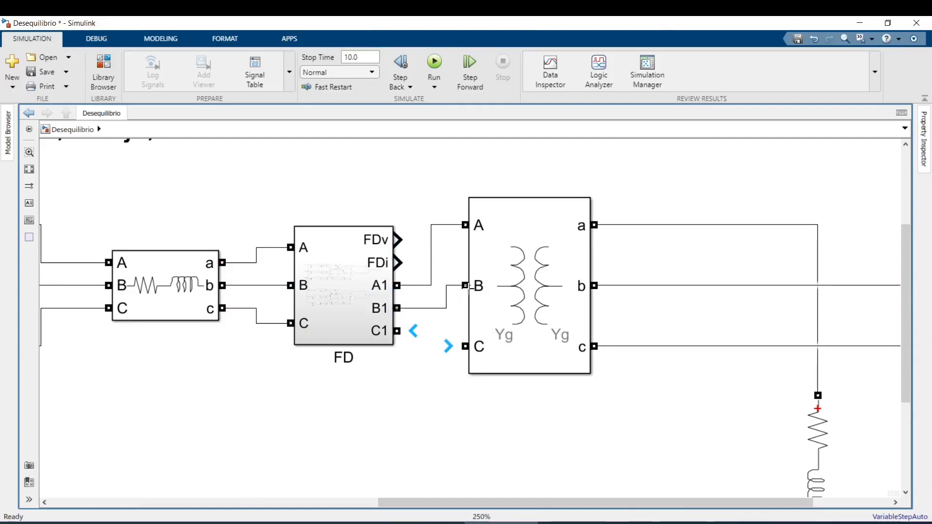
drag(397, 331, 457, 344)
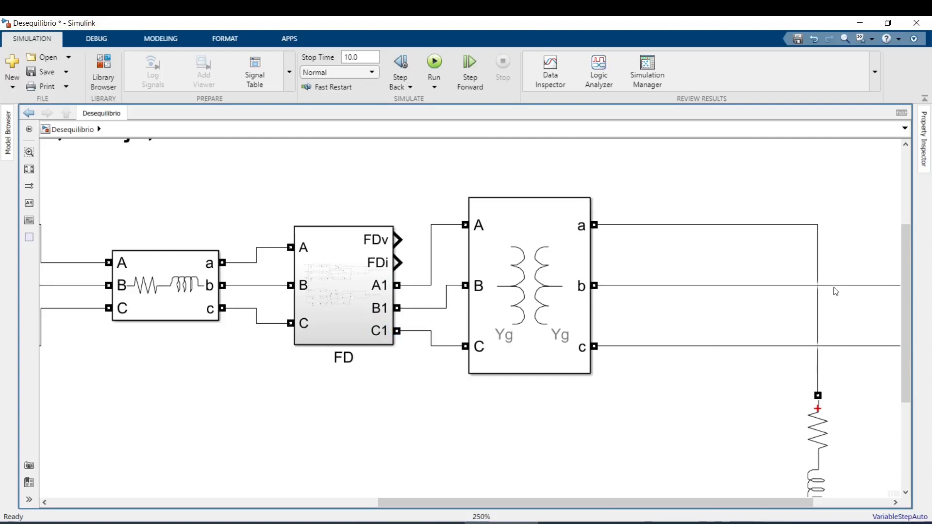
- Examine the voltage and current measurement circuits and ports inside the FD subsystem, and return to the top-level model
double_click(377, 308)
scroll(396, 291, down, 7)
click(495, 328)
scroll(510, 260, down, 1)
scroll(498, 195, up, 4)
scroll(260, 243, down, 2)
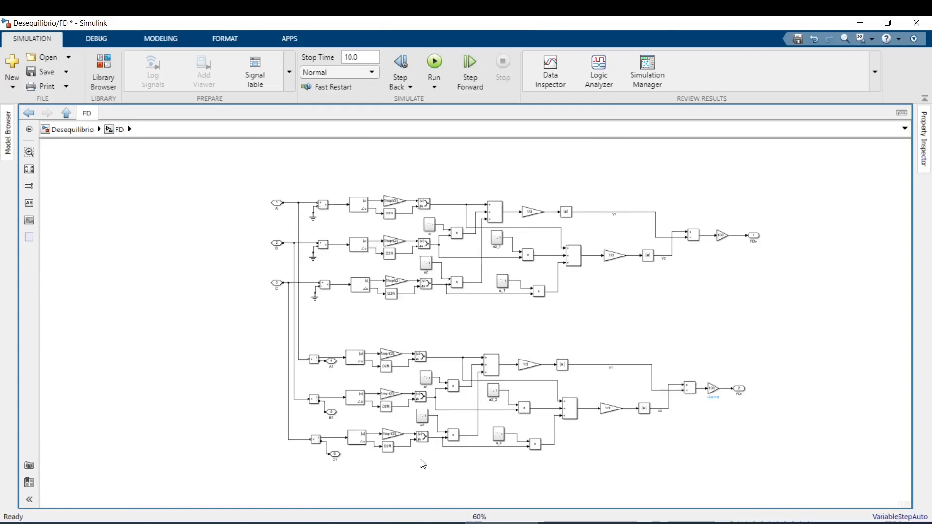
scroll(277, 377, up, 3)
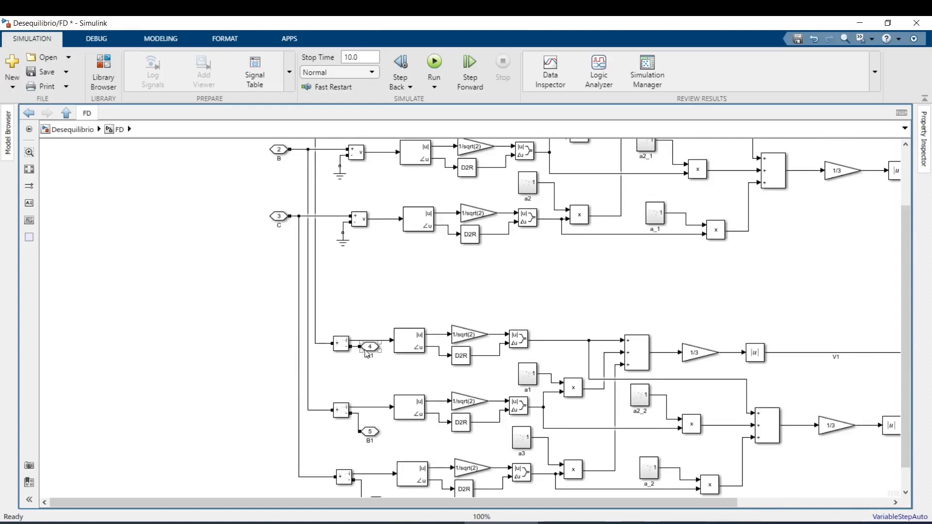
scroll(377, 433, down, 3)
scroll(376, 471, up, 3)
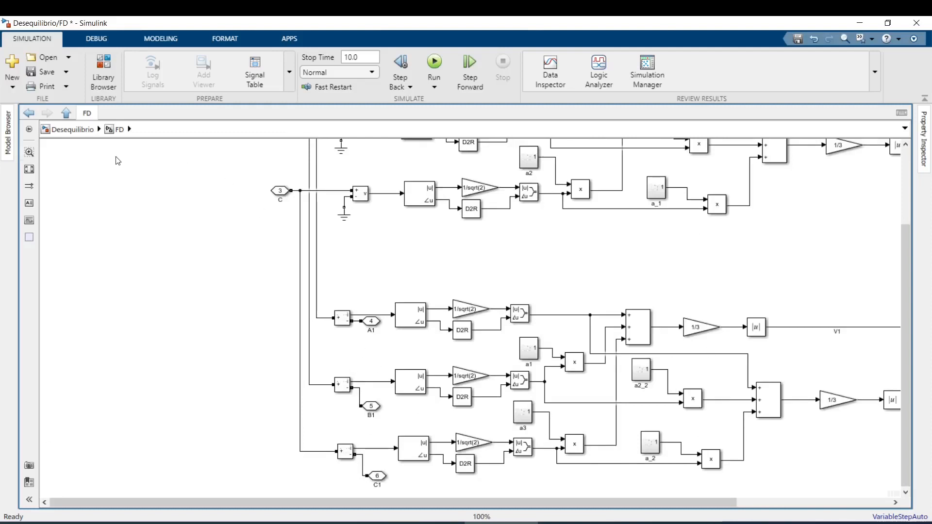
click(72, 129)
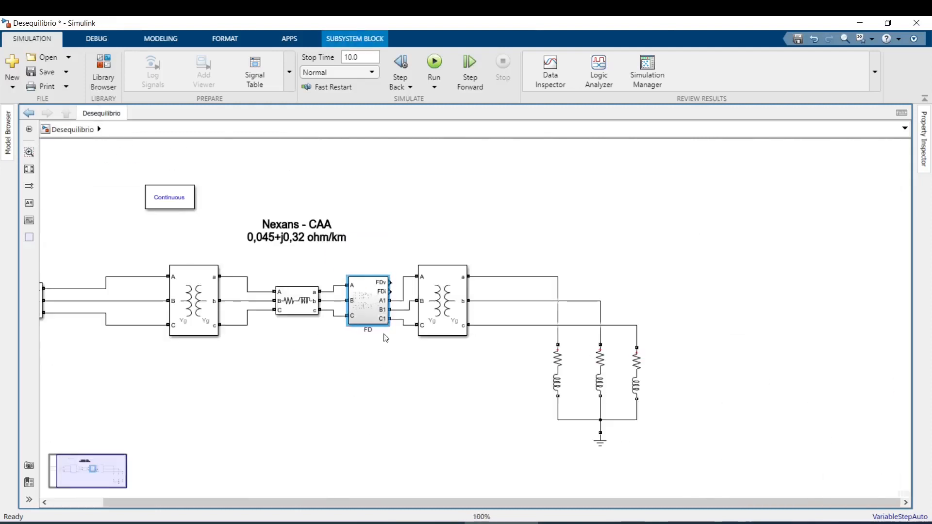
- Move the Nexans - CAA annotation closer to its line block and shift the load-side transformer farther from the FD block
scroll(385, 338, down, 1)
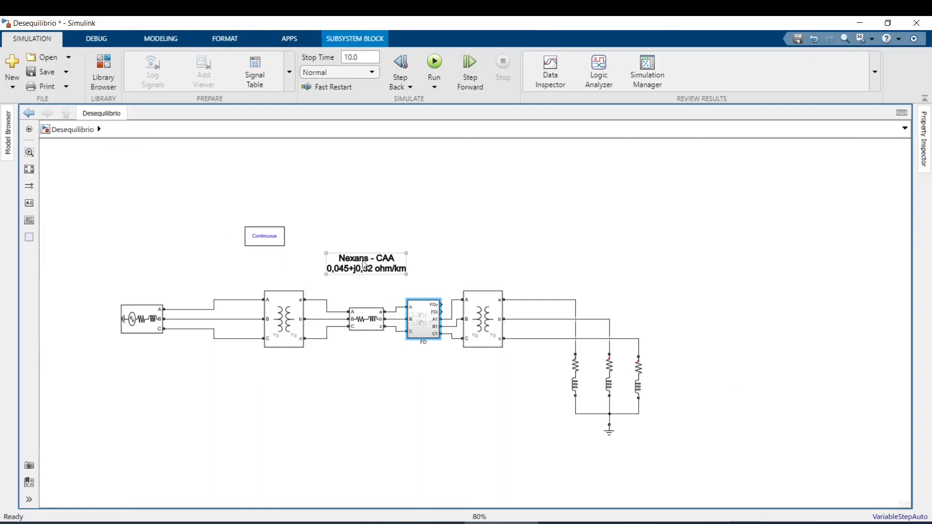
drag(364, 265, 364, 276)
drag(481, 319, 517, 319)
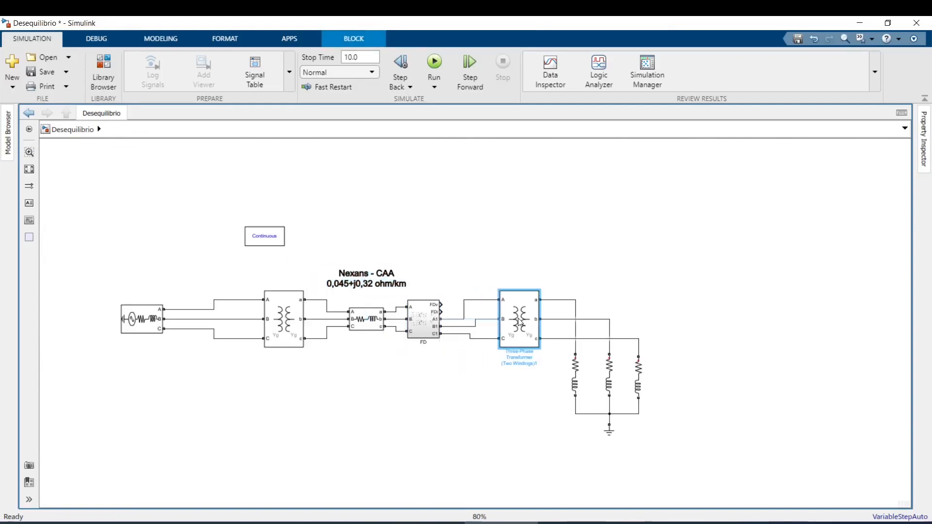
- Add two Display blocks above the load-side transformer and name them FDv% and FDi%
double_click(499, 248)
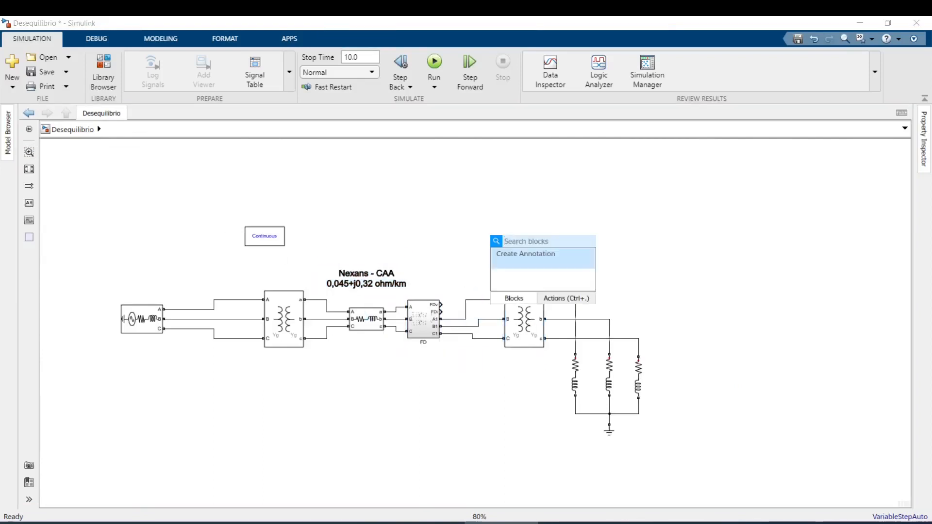
text(disp)
key(Return)
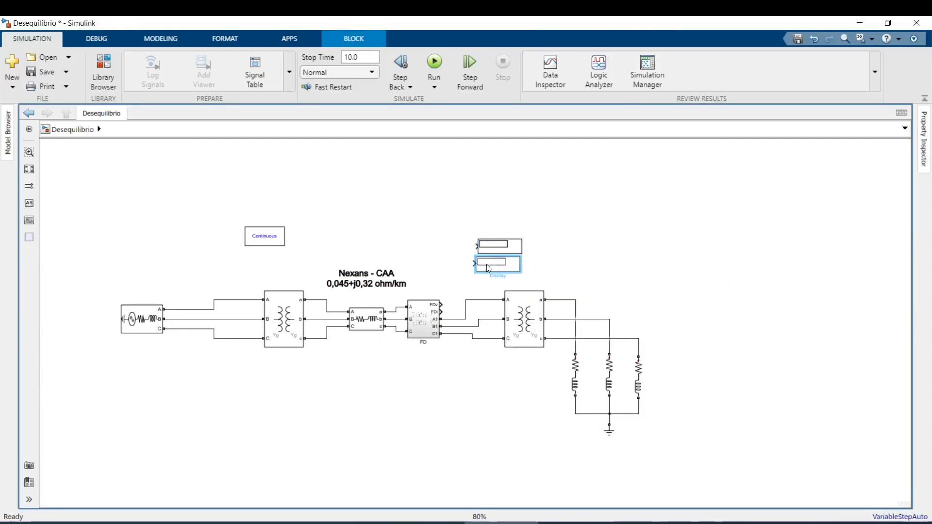
drag(491, 268, 492, 274)
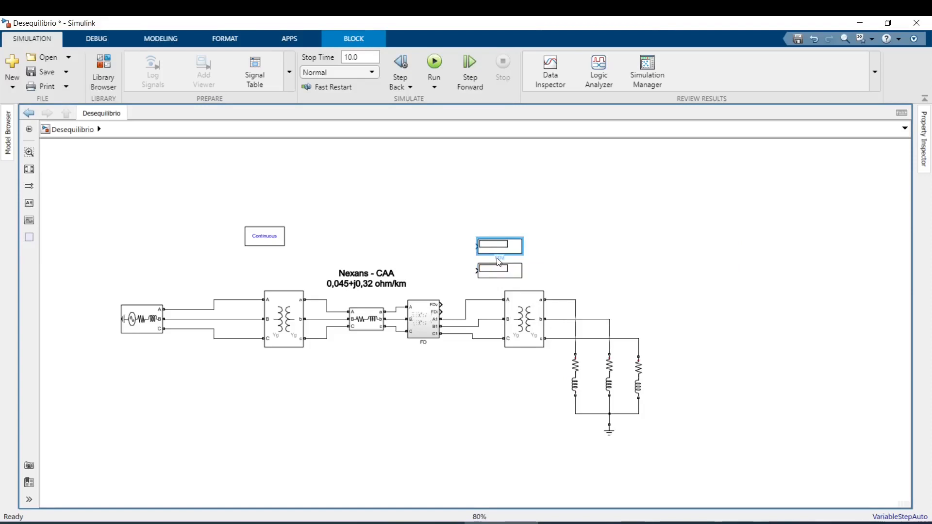
click(497, 268)
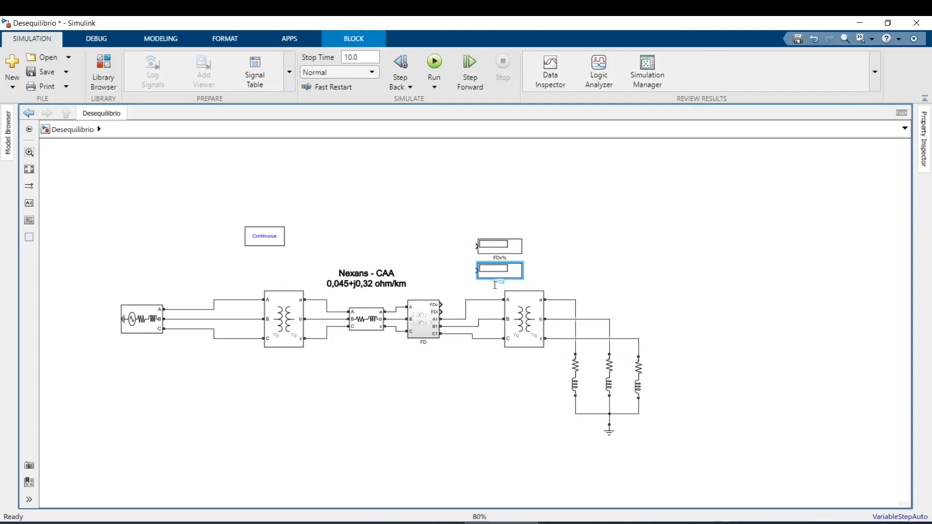
click(476, 294)
- Offset the FDi% display slightly from FDv% and shrink both display blocks
drag(480, 273, 471, 281)
scroll(451, 309, up, 2)
scroll(453, 313, up, 2)
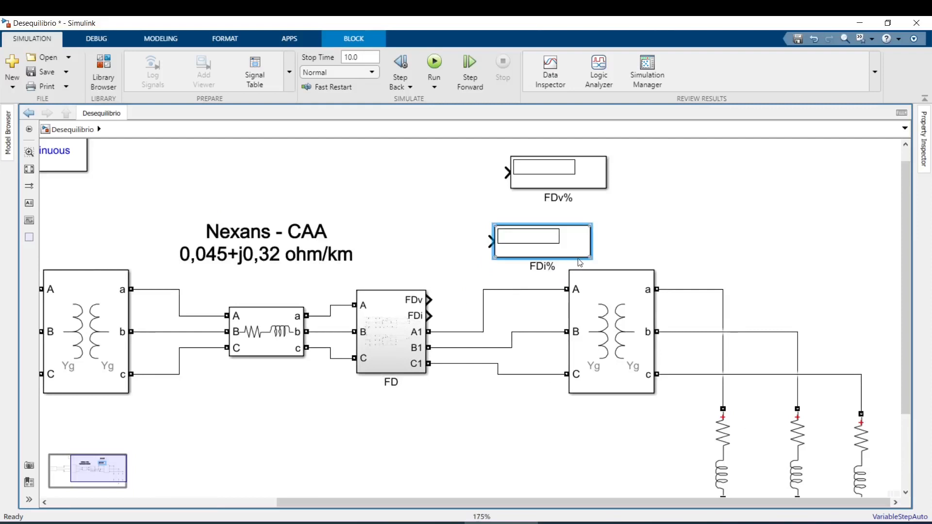
drag(588, 259, 566, 246)
click(602, 188)
drag(605, 188, 575, 185)
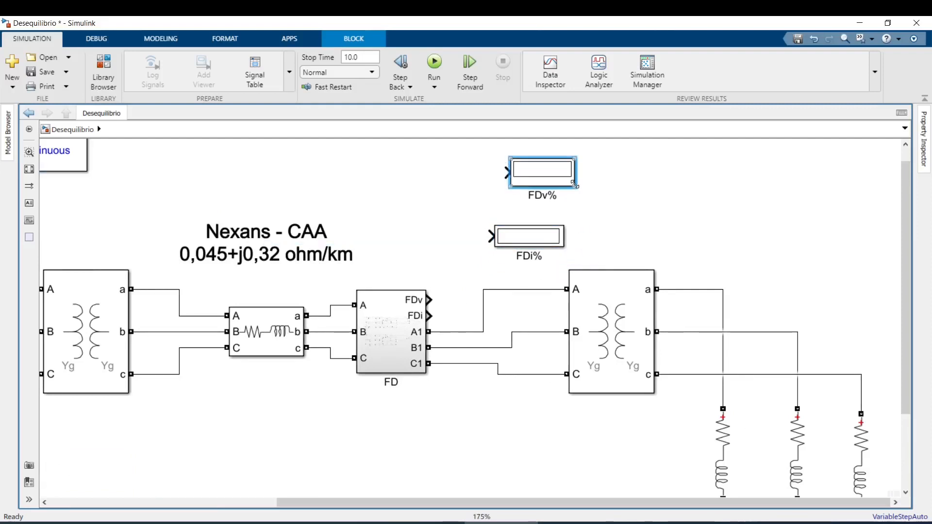
- Connect the FD block's FDv and FDi outputs to the FDv% and FDi% displays, routing the FDi line clear of the FDv line
drag(503, 176, 429, 299)
mouse_move(492, 236)
mouse_down()
mouse_move(462, 303)
mouse_move(433, 316)
mouse_up()
click(442, 266)
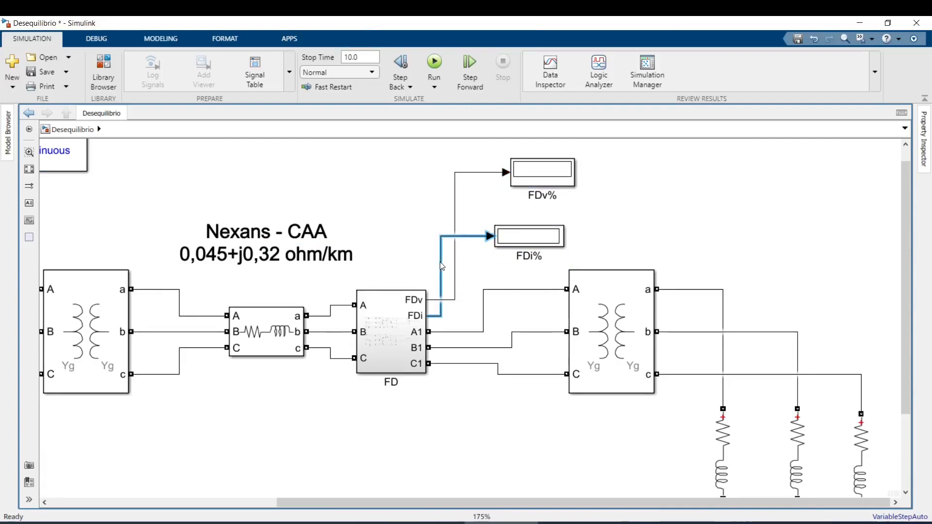
- Set the powergui block's simulation type to Discrete
scroll(685, 291, down, 3)
scroll(658, 342, down, 2)
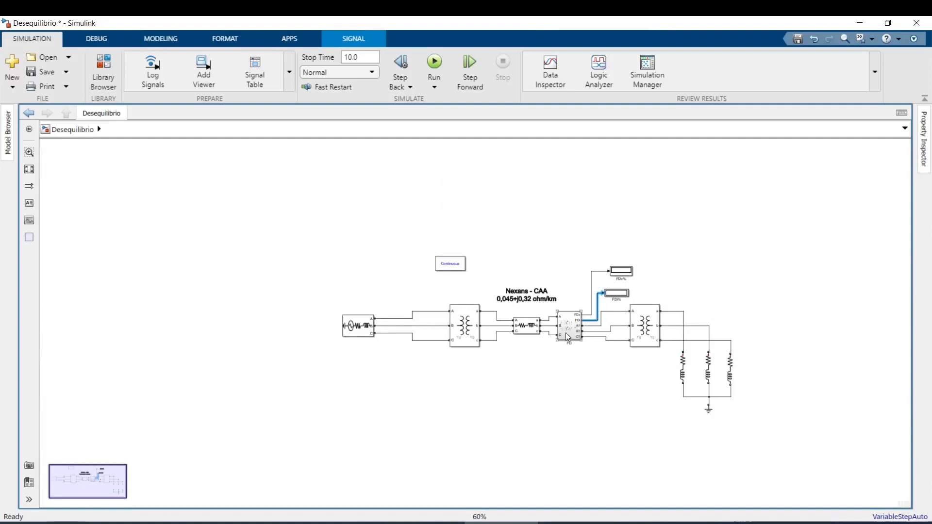
scroll(566, 333, up, 2)
click(354, 221)
double_click(354, 221)
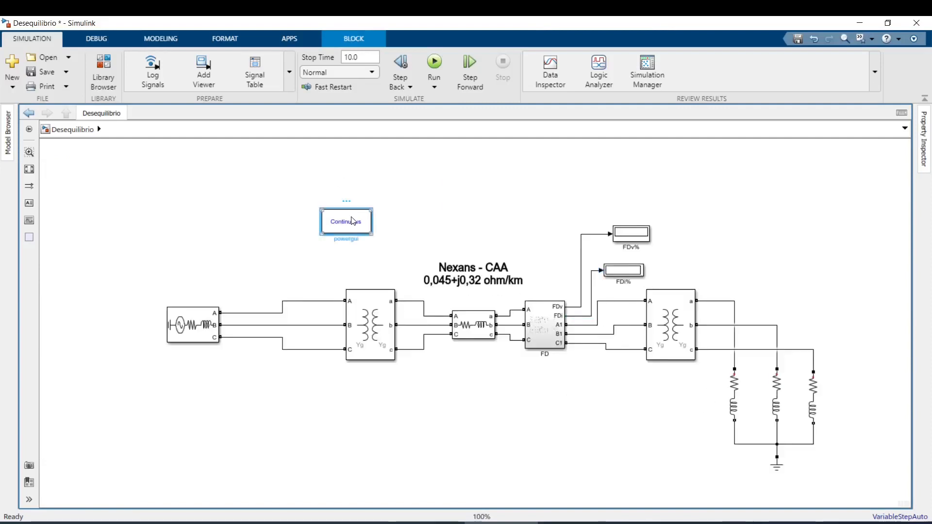
click(496, 127)
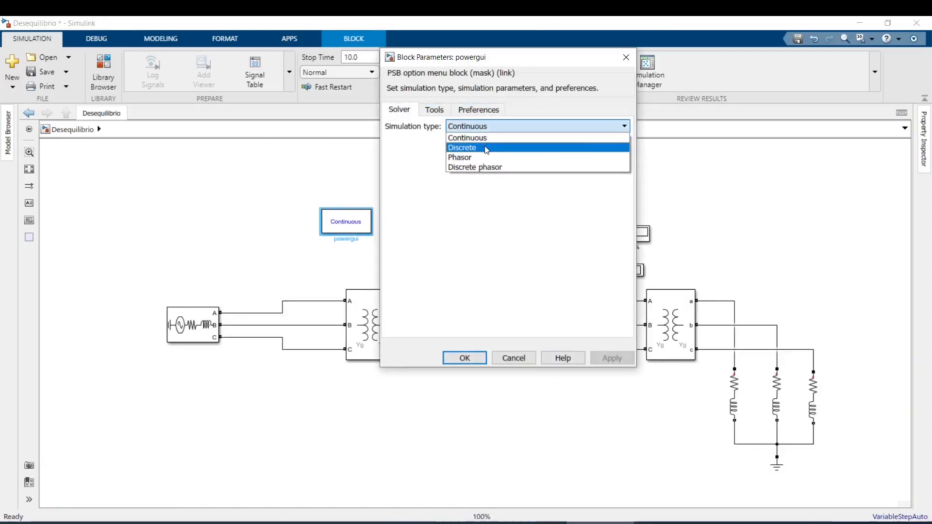
click(487, 148)
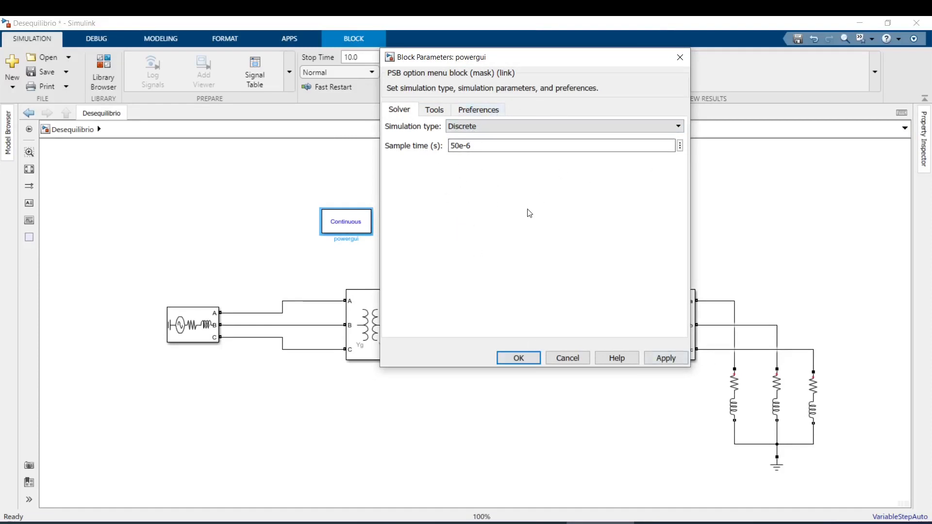
click(667, 358)
click(519, 358)
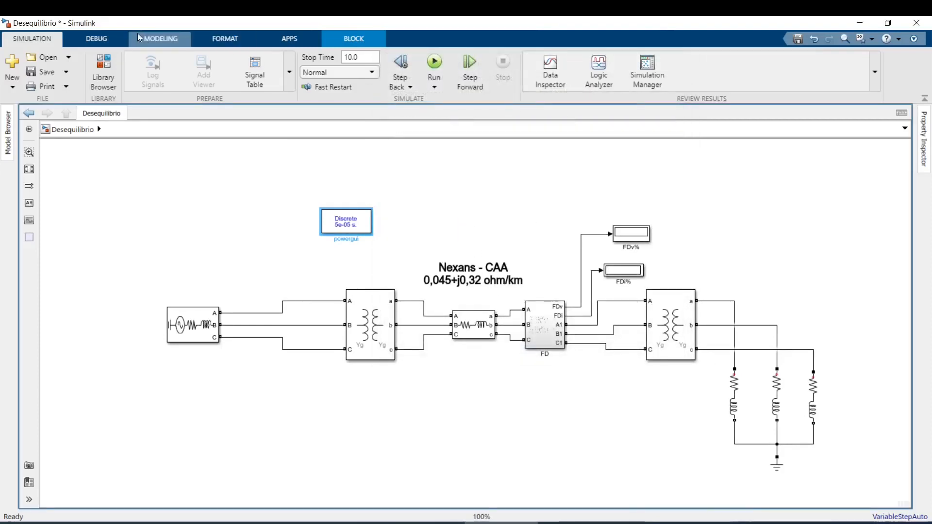
click(142, 42)
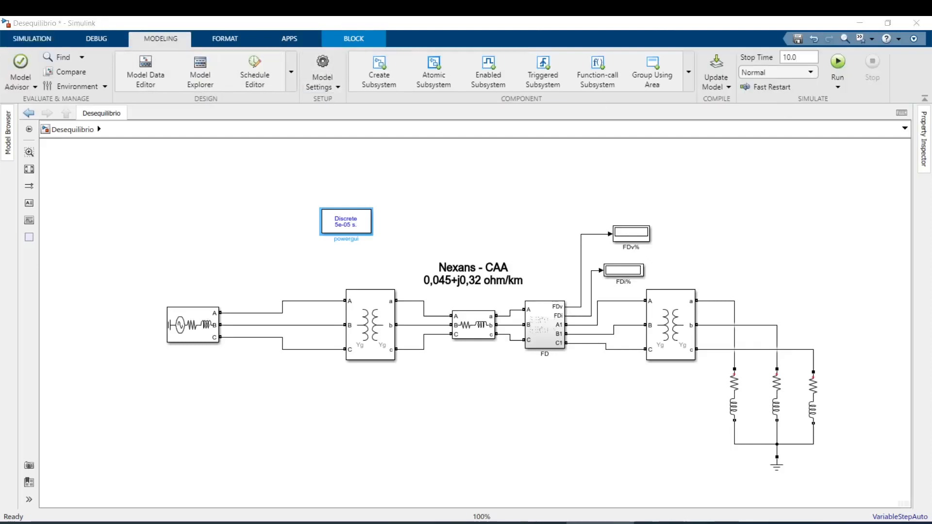
click(323, 75)
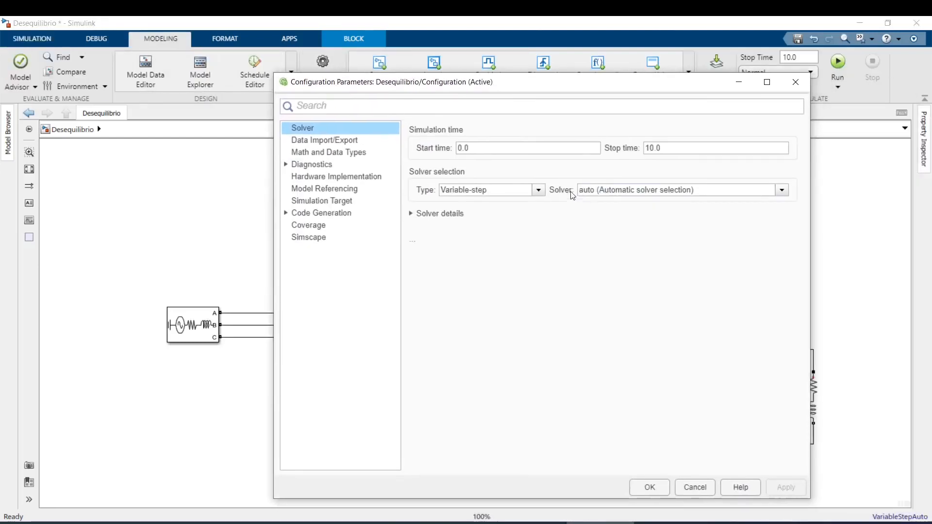
click(588, 193)
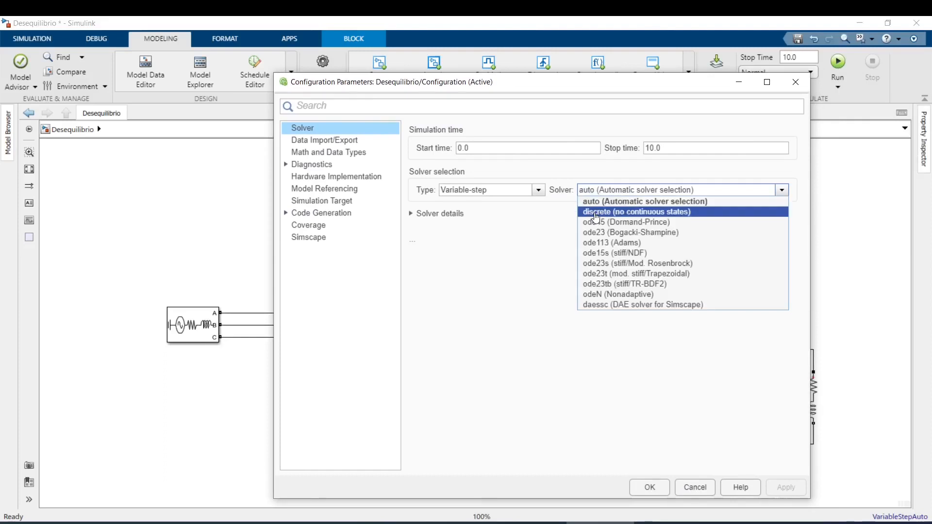
click(597, 213)
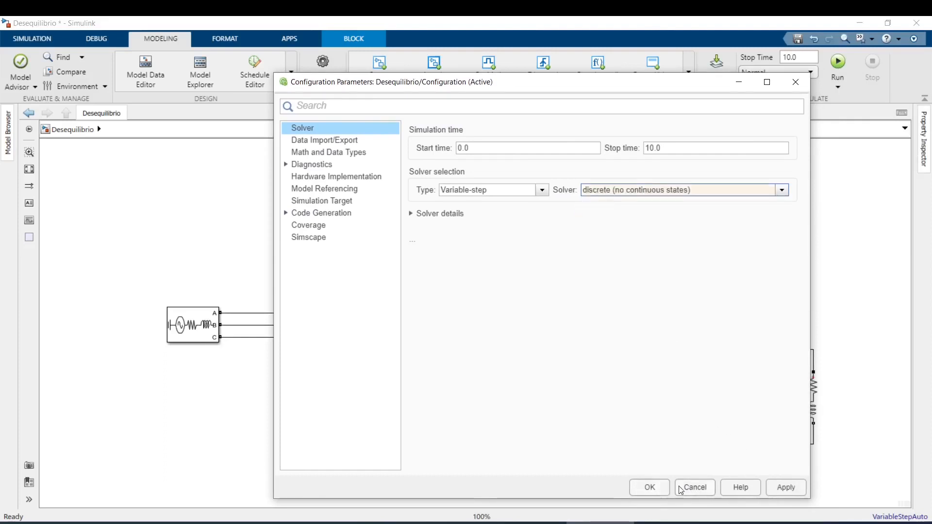
click(695, 487)
double_click(352, 233)
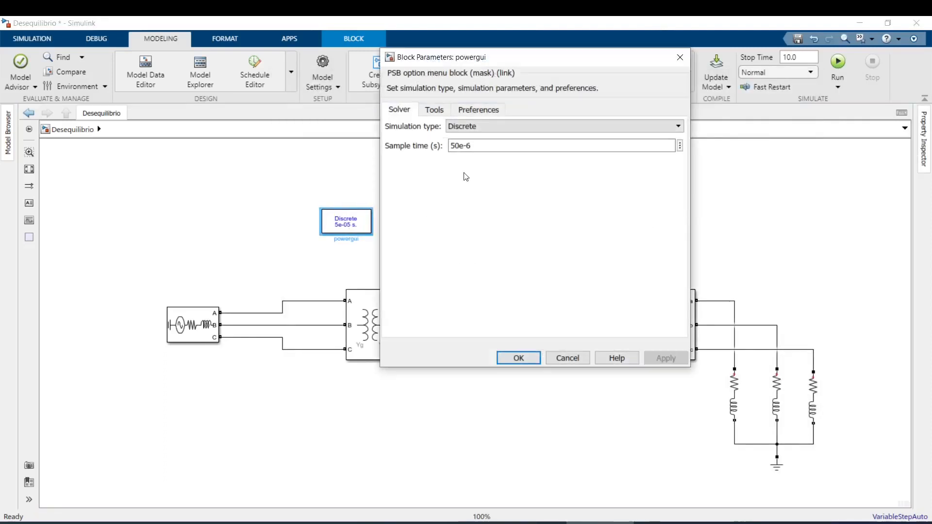
click(520, 358)
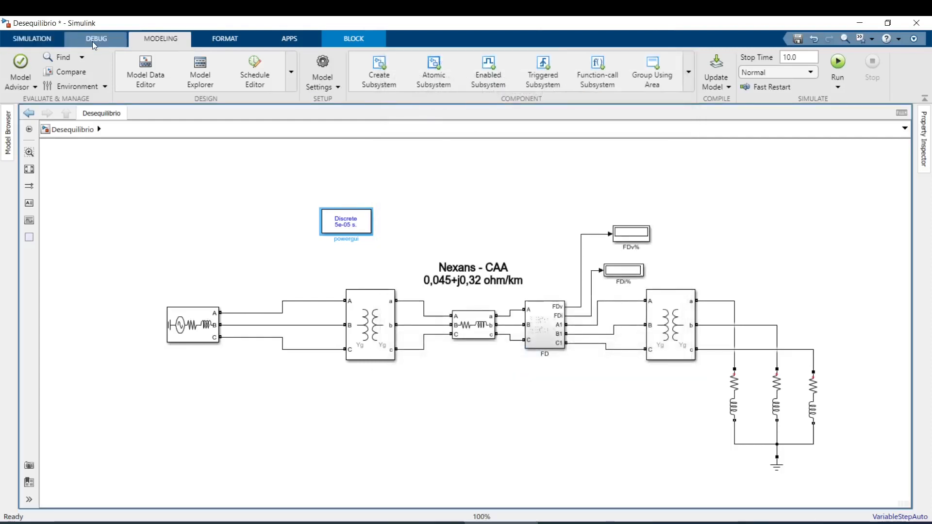
- Set the simulation stop time to 1 and run the model
click(32, 38)
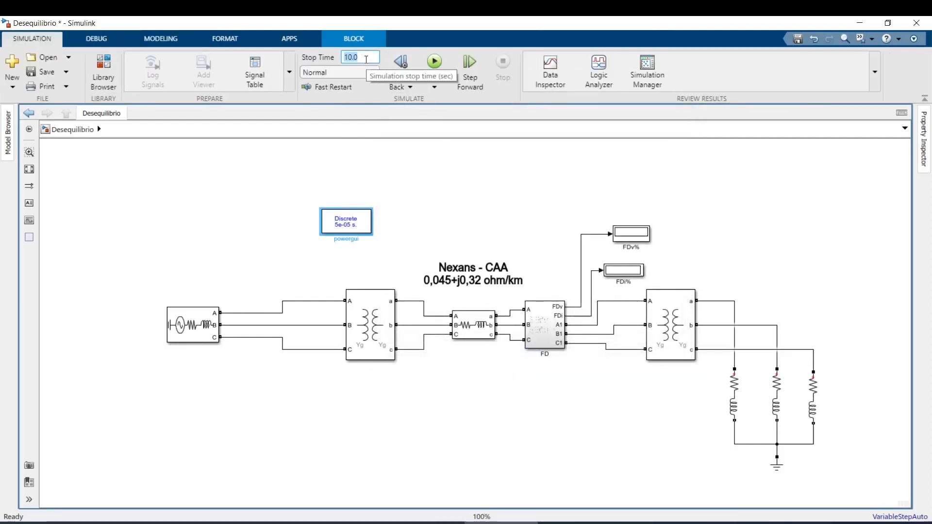
click(435, 62)
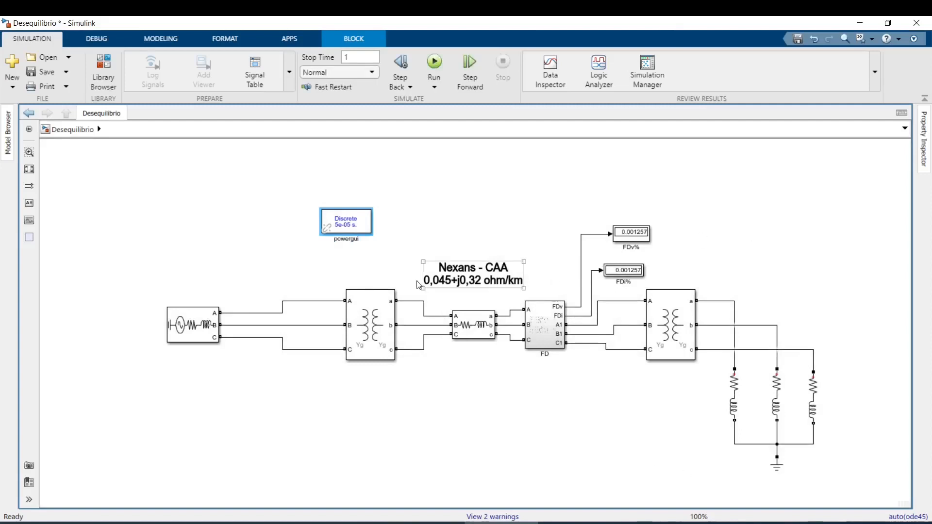
scroll(661, 258, up, 2)
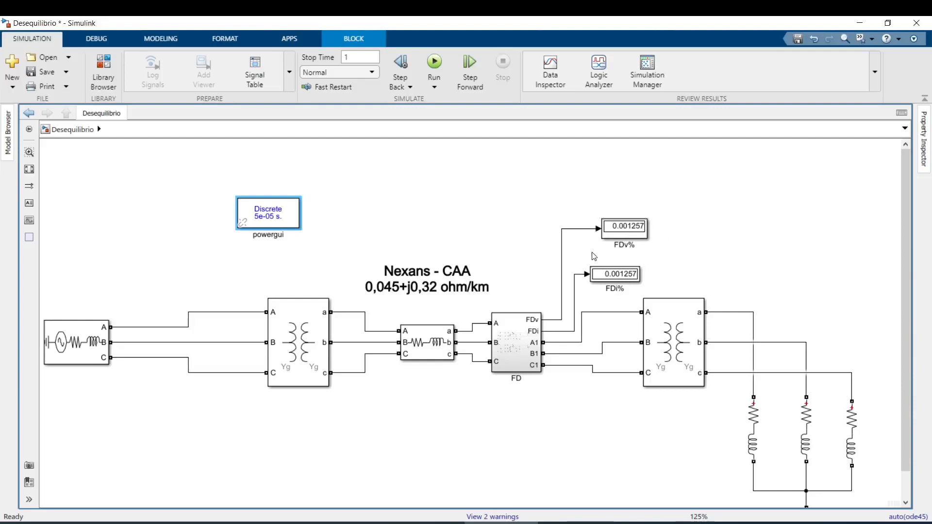
- Set the FDv% display's numeric format to bank and narrow the block
right_click(637, 232)
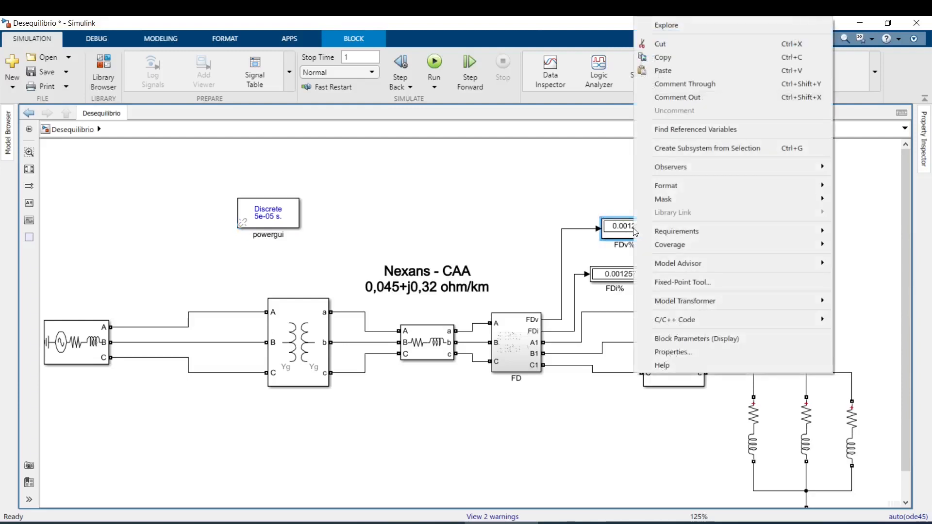
double_click(632, 230)
click(760, 225)
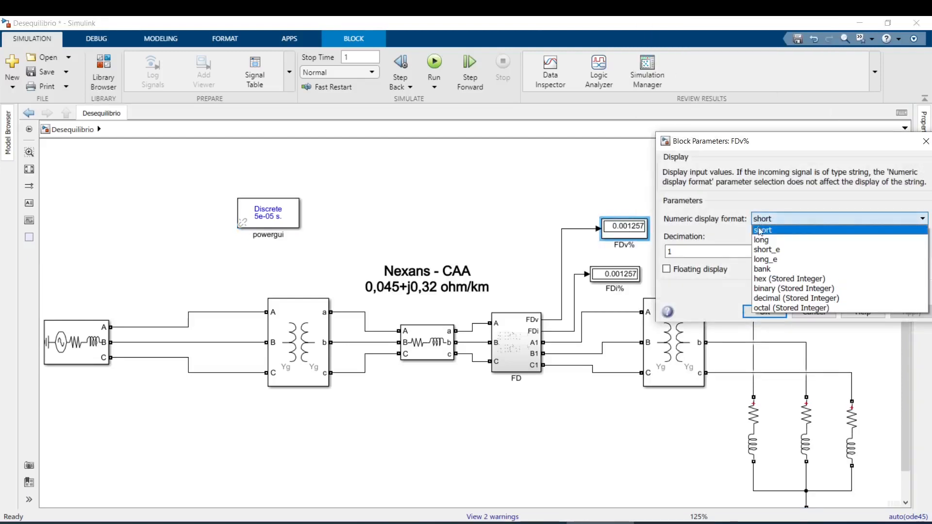
click(760, 269)
click(764, 312)
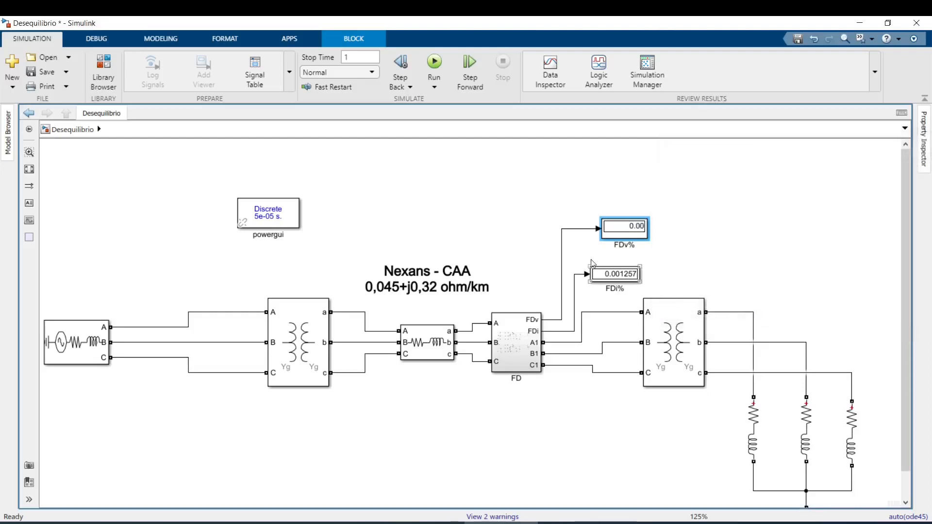
drag(646, 236, 630, 236)
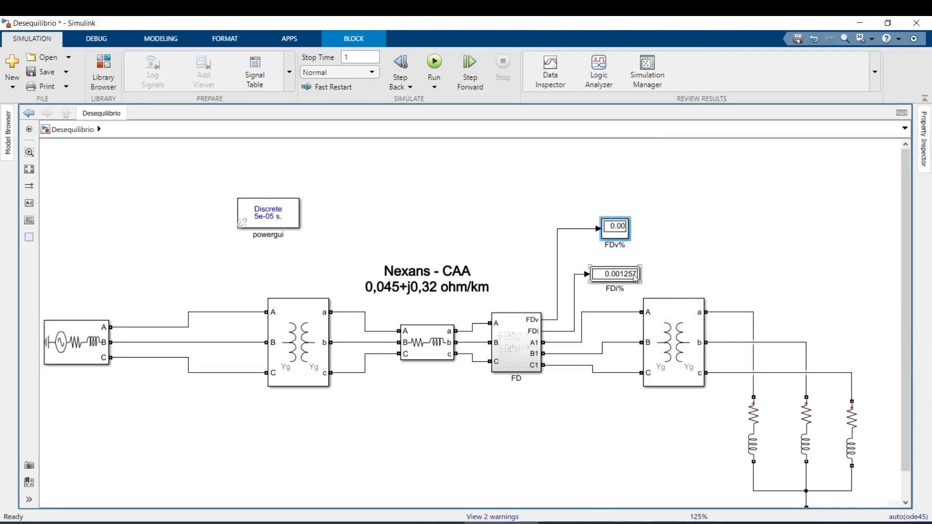
- Set the FDi% display's numeric format to bank and narrow the block
double_click(635, 278)
click(786, 264)
click(765, 314)
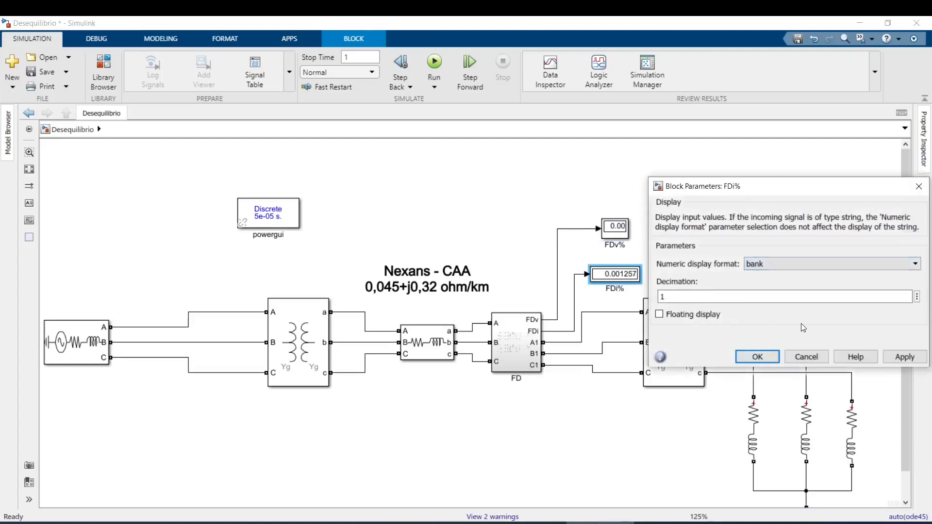
click(762, 357)
drag(639, 280, 620, 282)
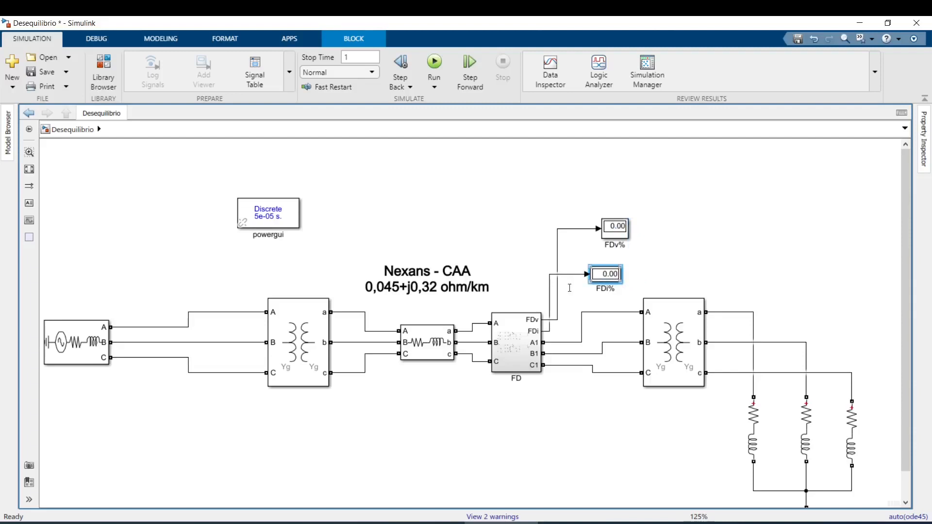
- Reroute the FDi signal line clear of the FDv line and align the FDv% display above the FDi% display
drag(551, 296, 573, 296)
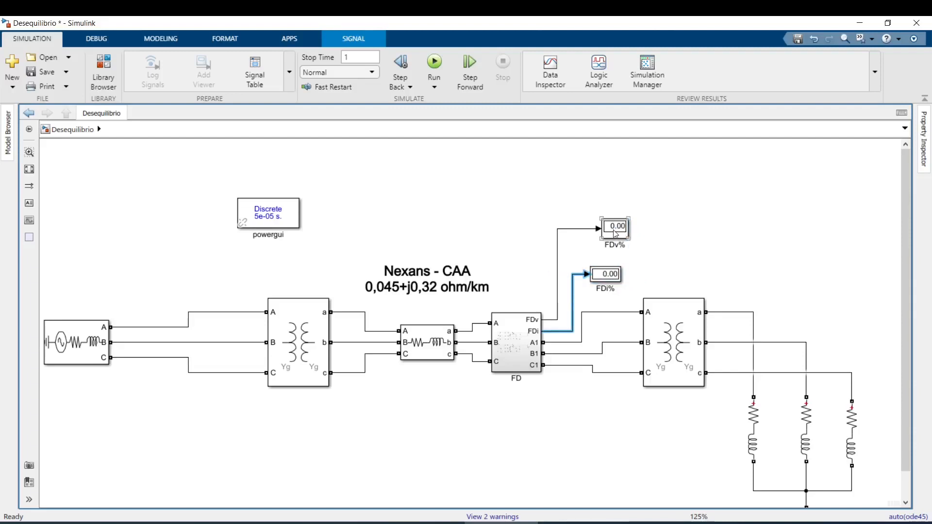
drag(616, 234, 607, 234)
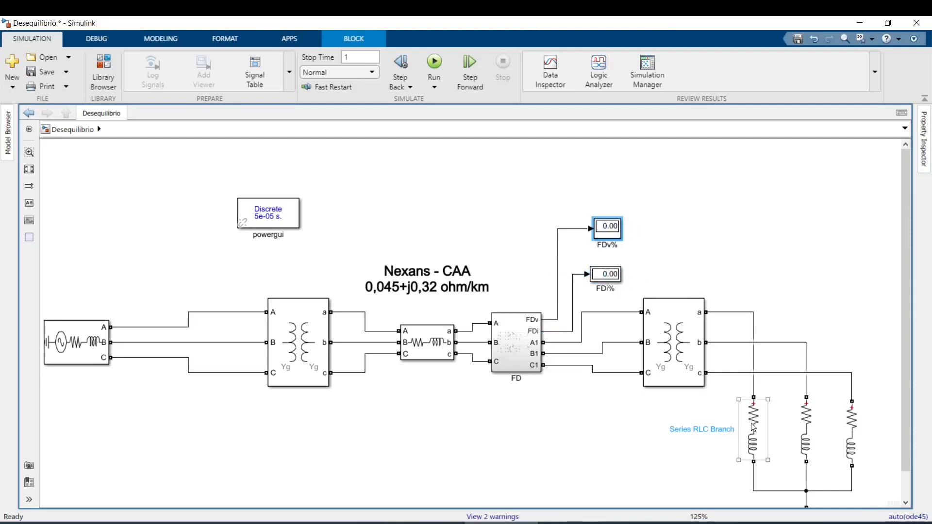
- Set the phase-a load branch's resistance to 0.0143*2 ohms and run the simulation
double_click(753, 427)
double_click(513, 387)
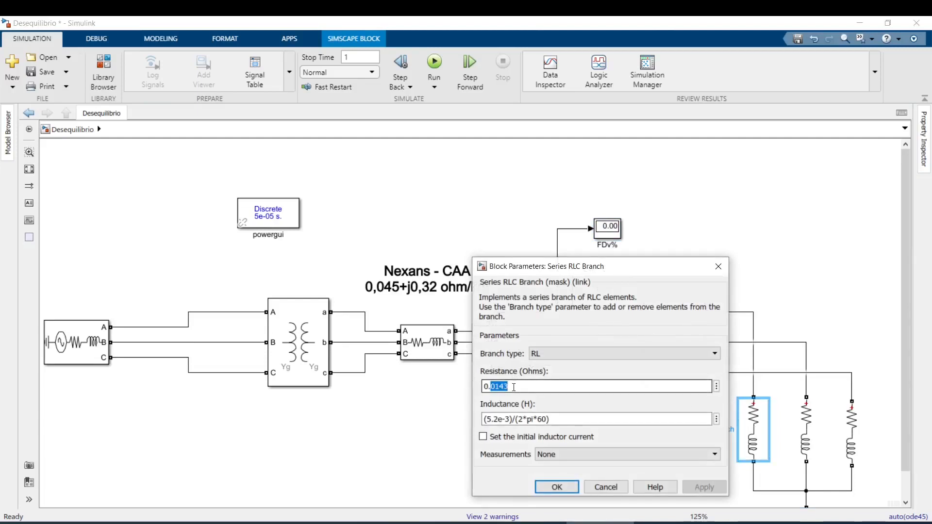
click(518, 387)
text(*)
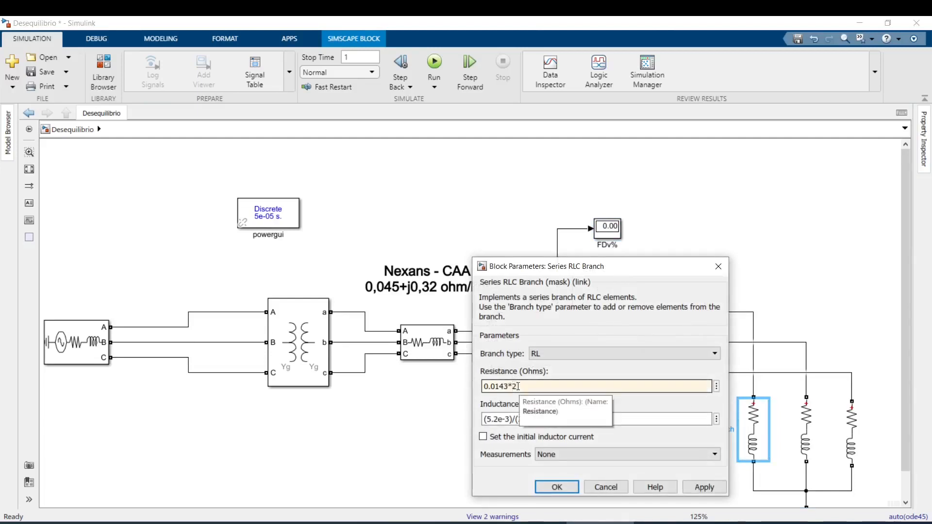
key(Return)
click(435, 64)
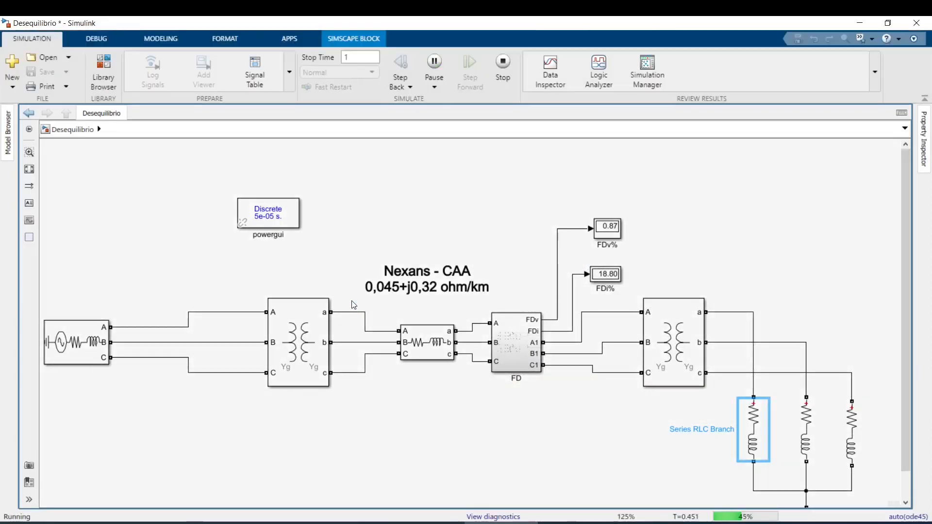